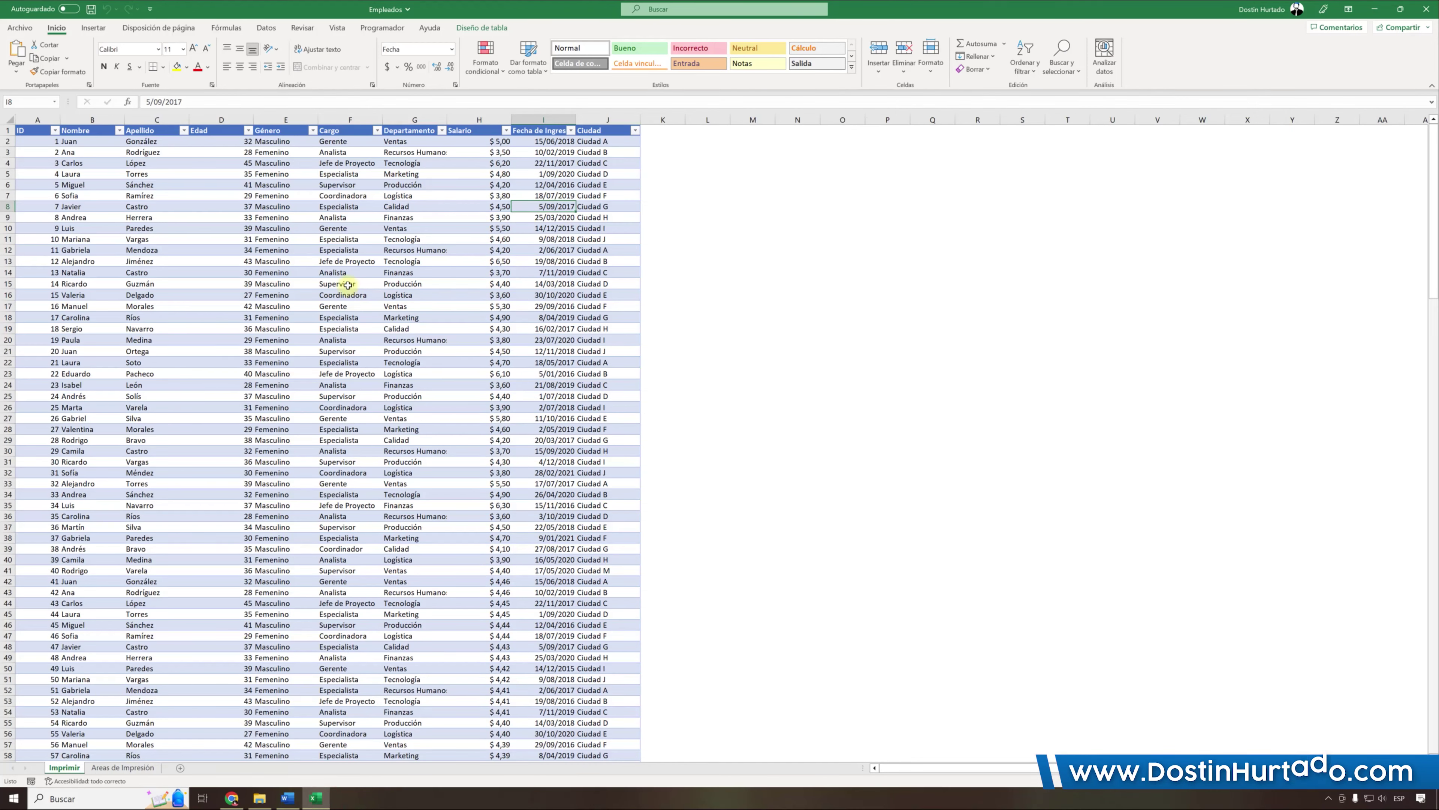
Select cell E13 and columns A through I of the employee table, then clear the selection
{"action": "left_click", "coordinate": [309, 260]}
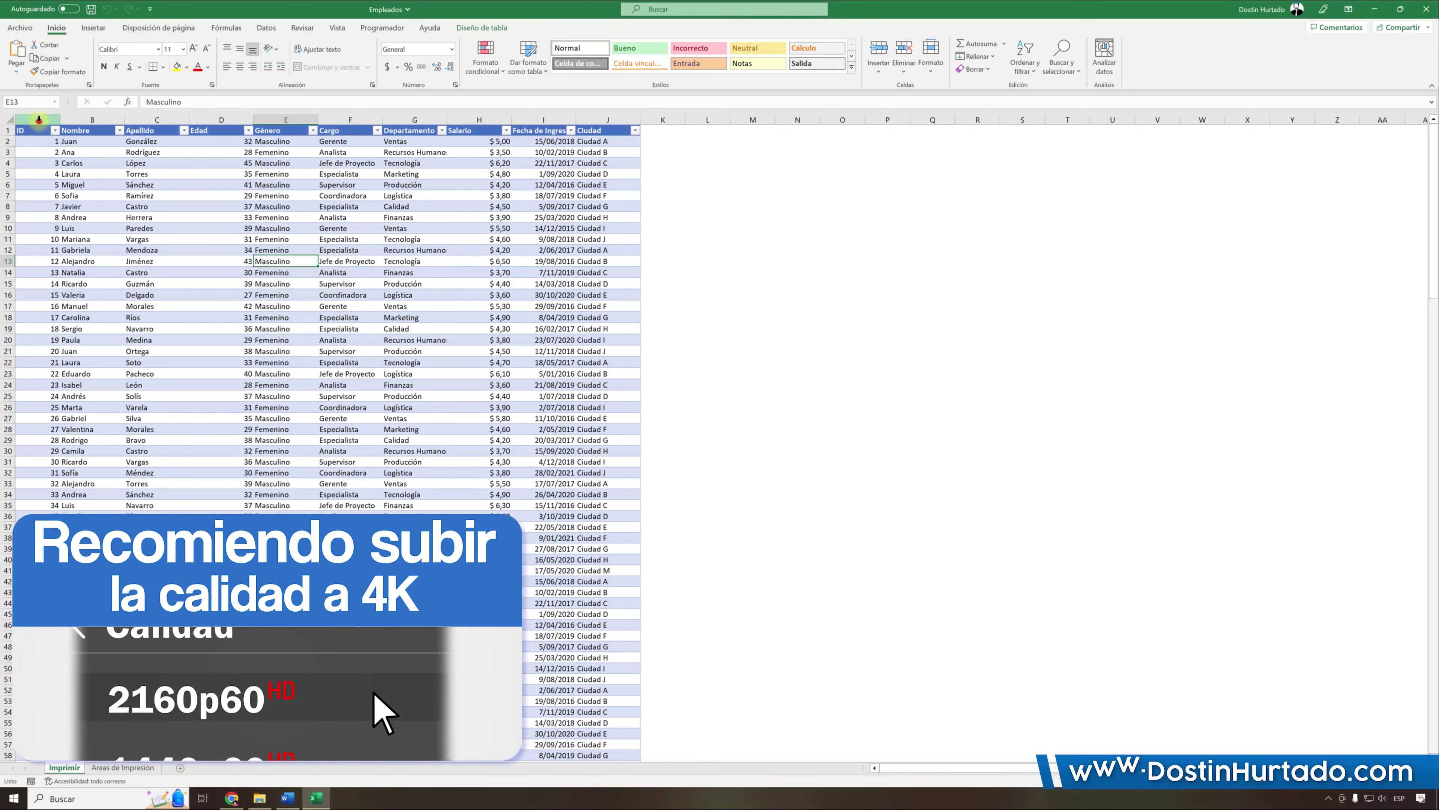
{"action": "left_click_drag", "start_coordinate": [38, 119], "coordinate": [612, 122]}
{"action": "left_click", "coordinate": [455, 228]}
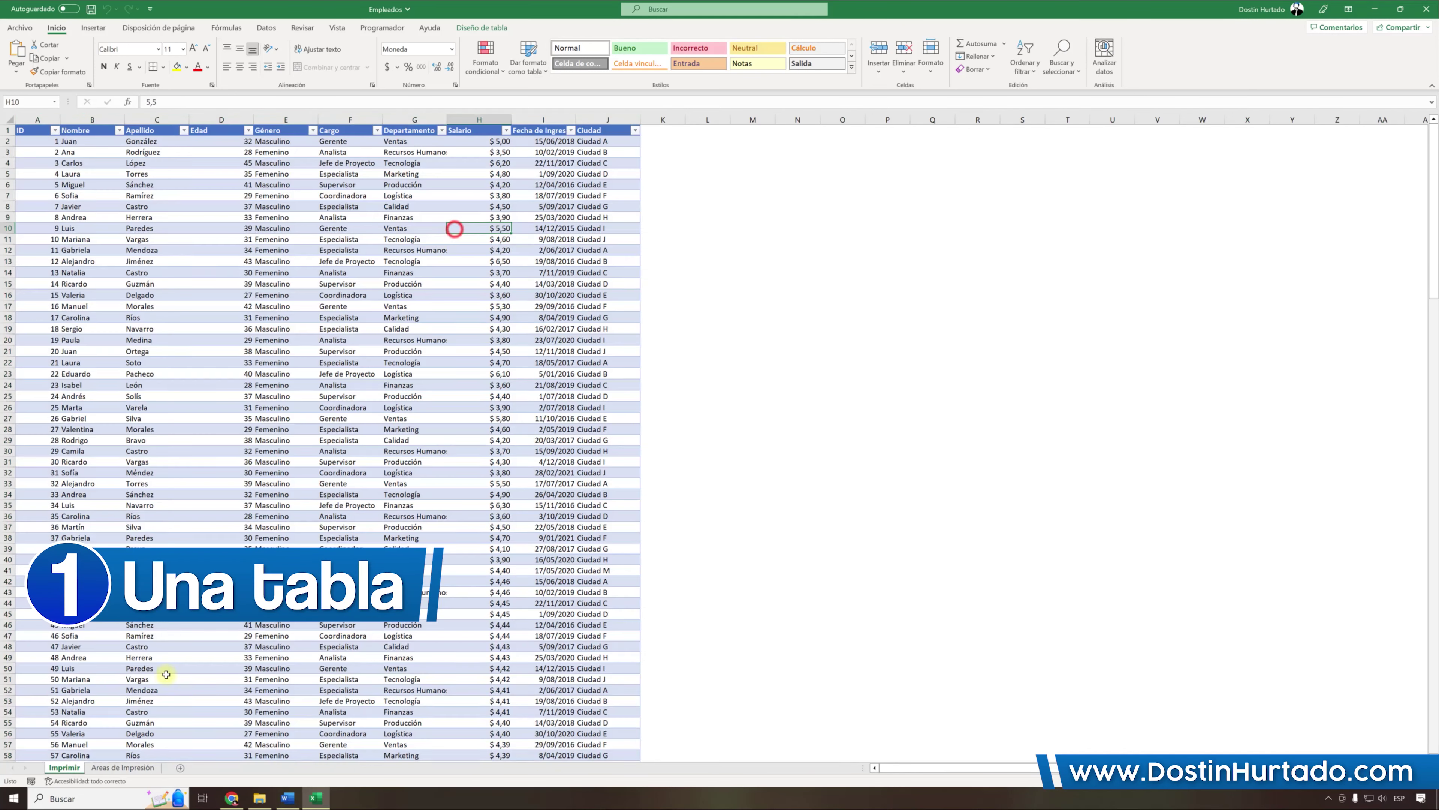
Glance at the Areas de Impresión sheet, then back on Imprimir select the columns through Ciudad and deselect
{"action": "left_click", "coordinate": [128, 768]}
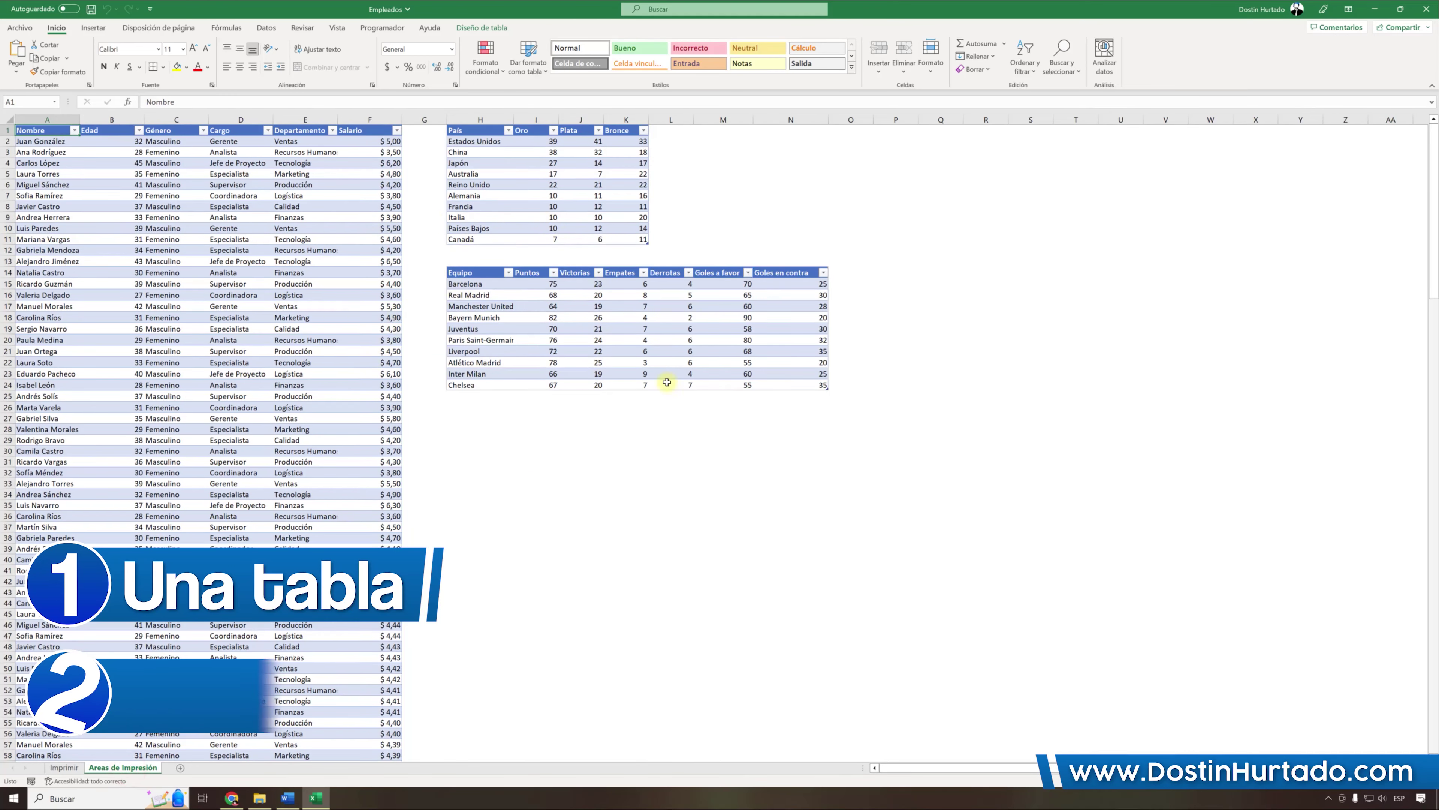
{"action": "left_click", "coordinate": [73, 769]}
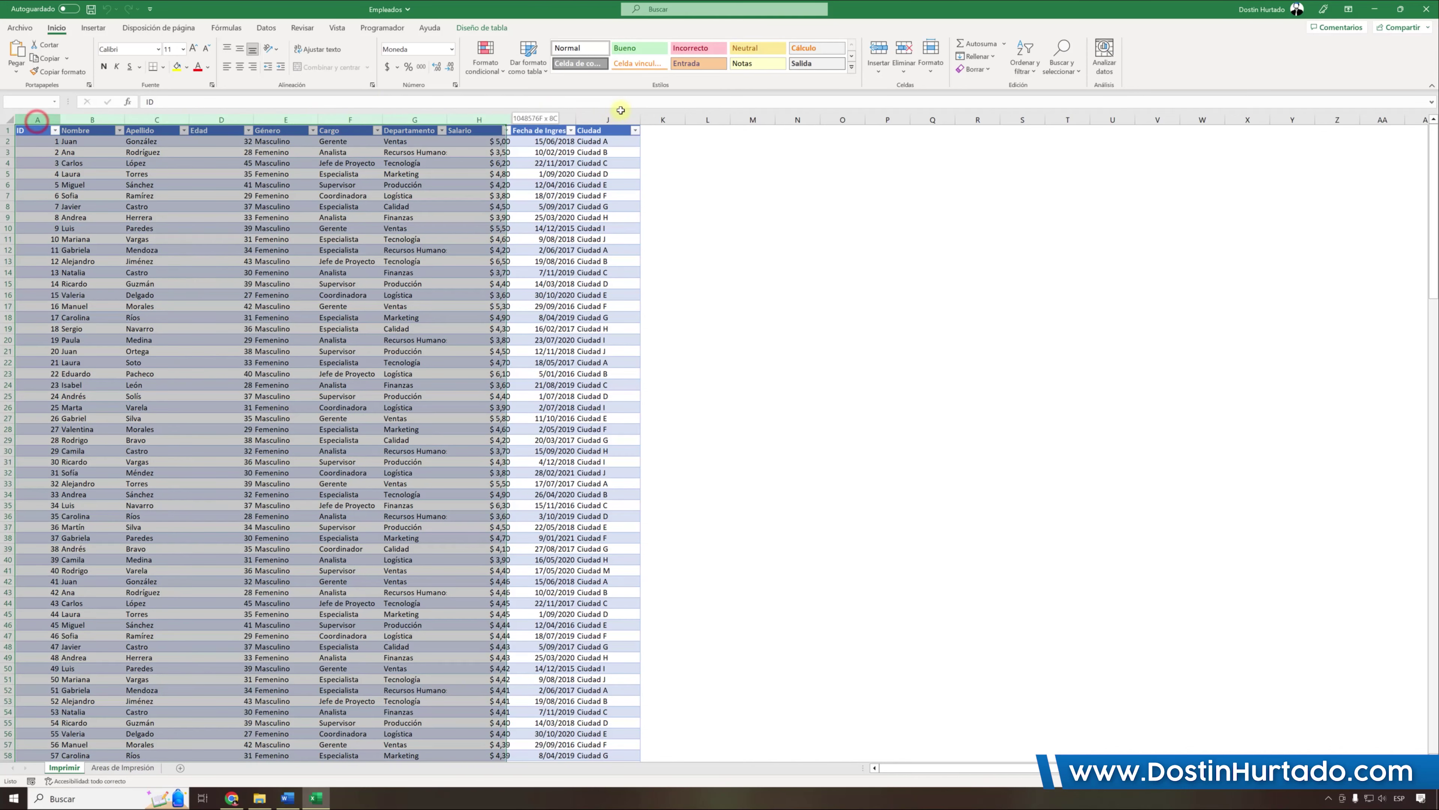
{"action": "left_click_drag", "start_coordinate": [45, 130], "coordinate": [566, 131]}
{"action": "left_click", "coordinate": [567, 163]}
Look at the employee table's print preview from the File menu, then return to the sheet
{"action": "left_click", "coordinate": [20, 27]}
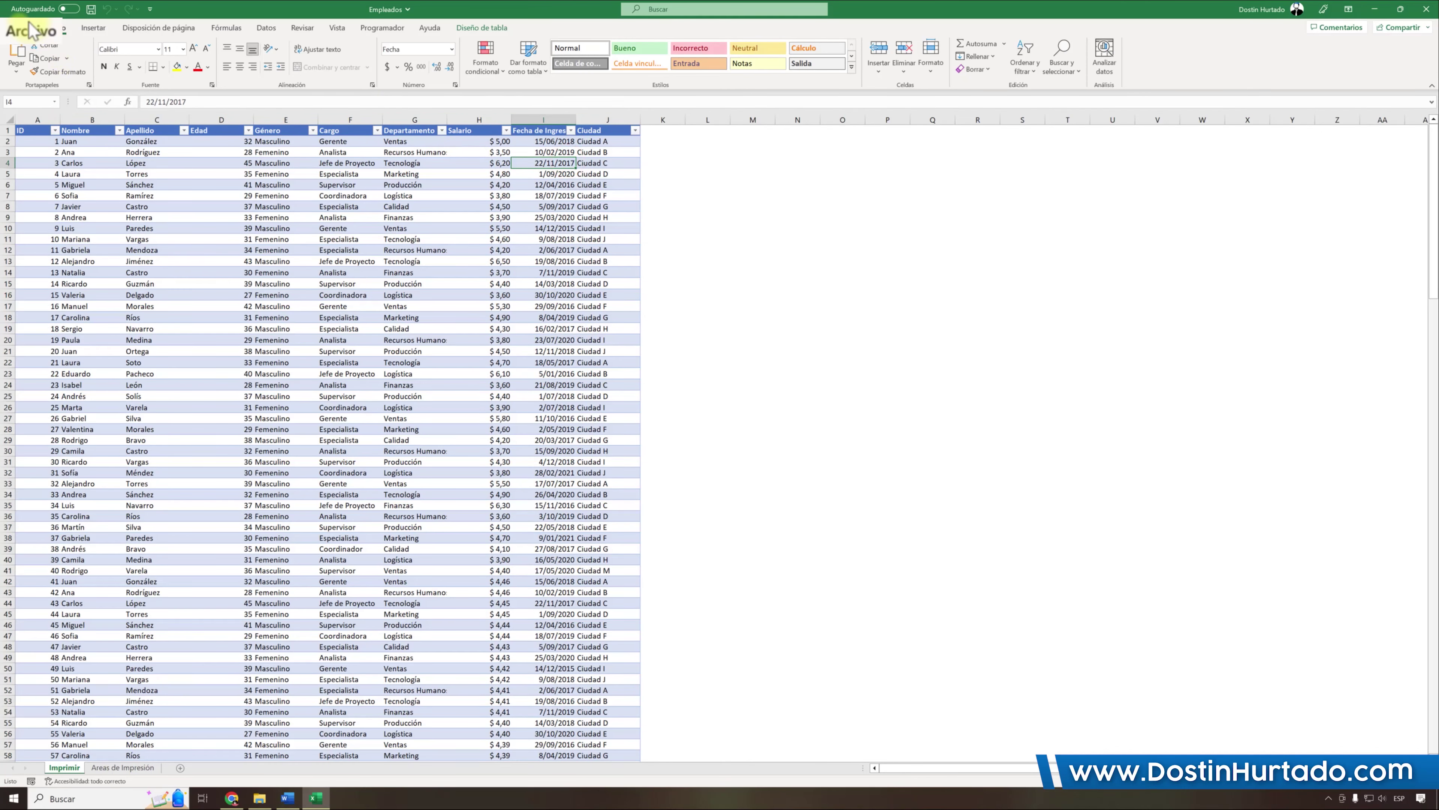
{"action": "left_click", "coordinate": [37, 204]}
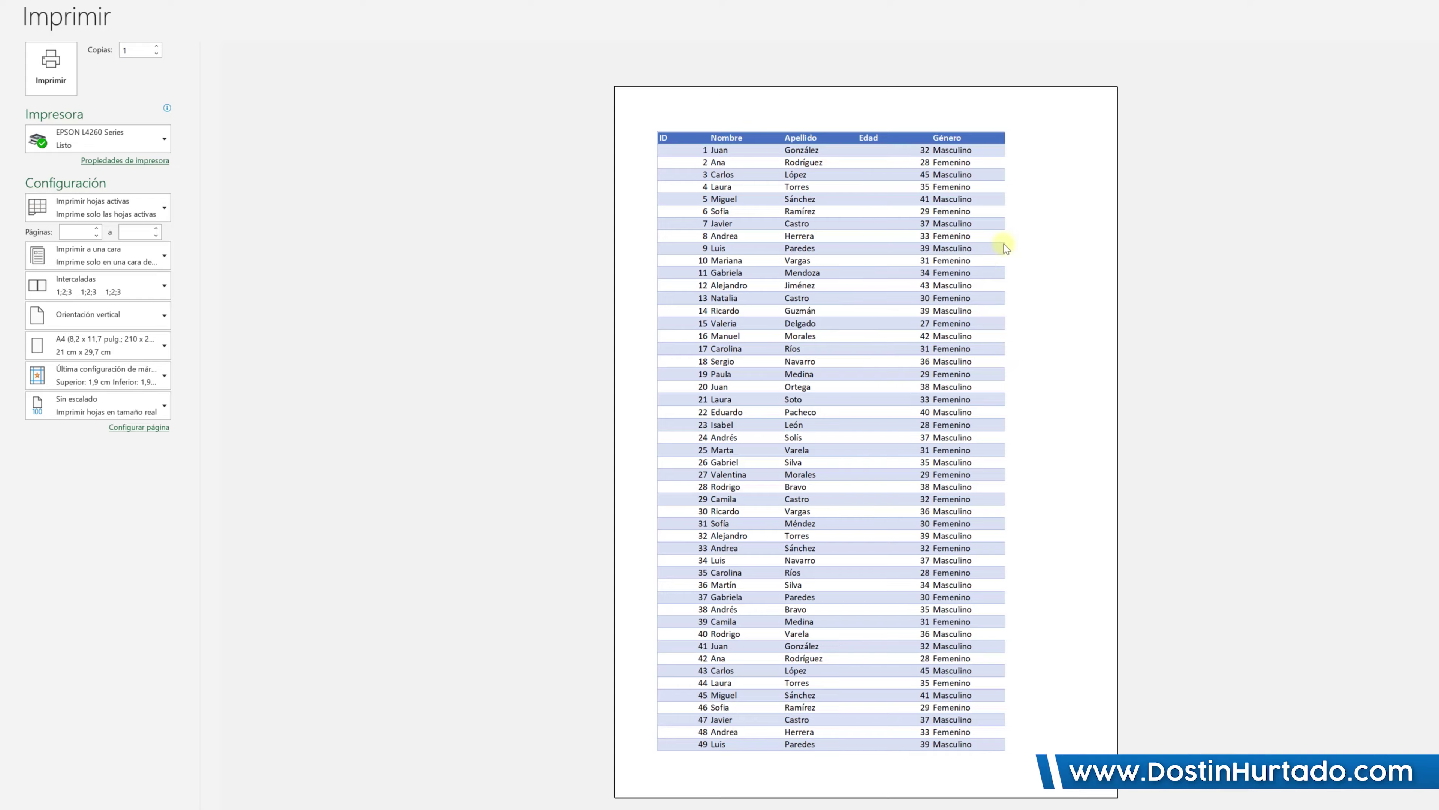
{"action": "key", "text": "Escape"}
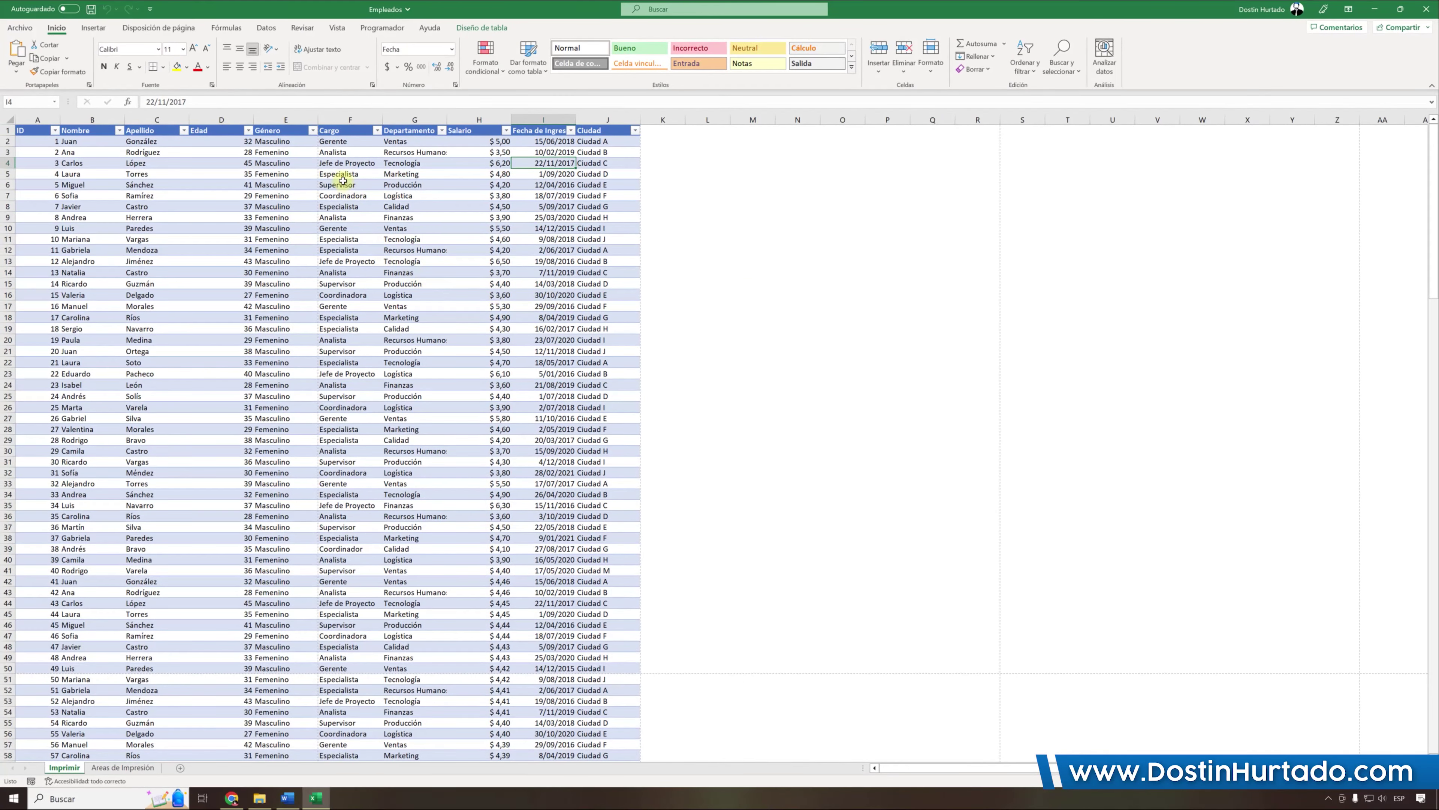
Briefly select the block F1:K50, clear it, and bring up the Vista ribbon options
{"action": "left_click_drag", "start_coordinate": [327, 132], "coordinate": [619, 674]}
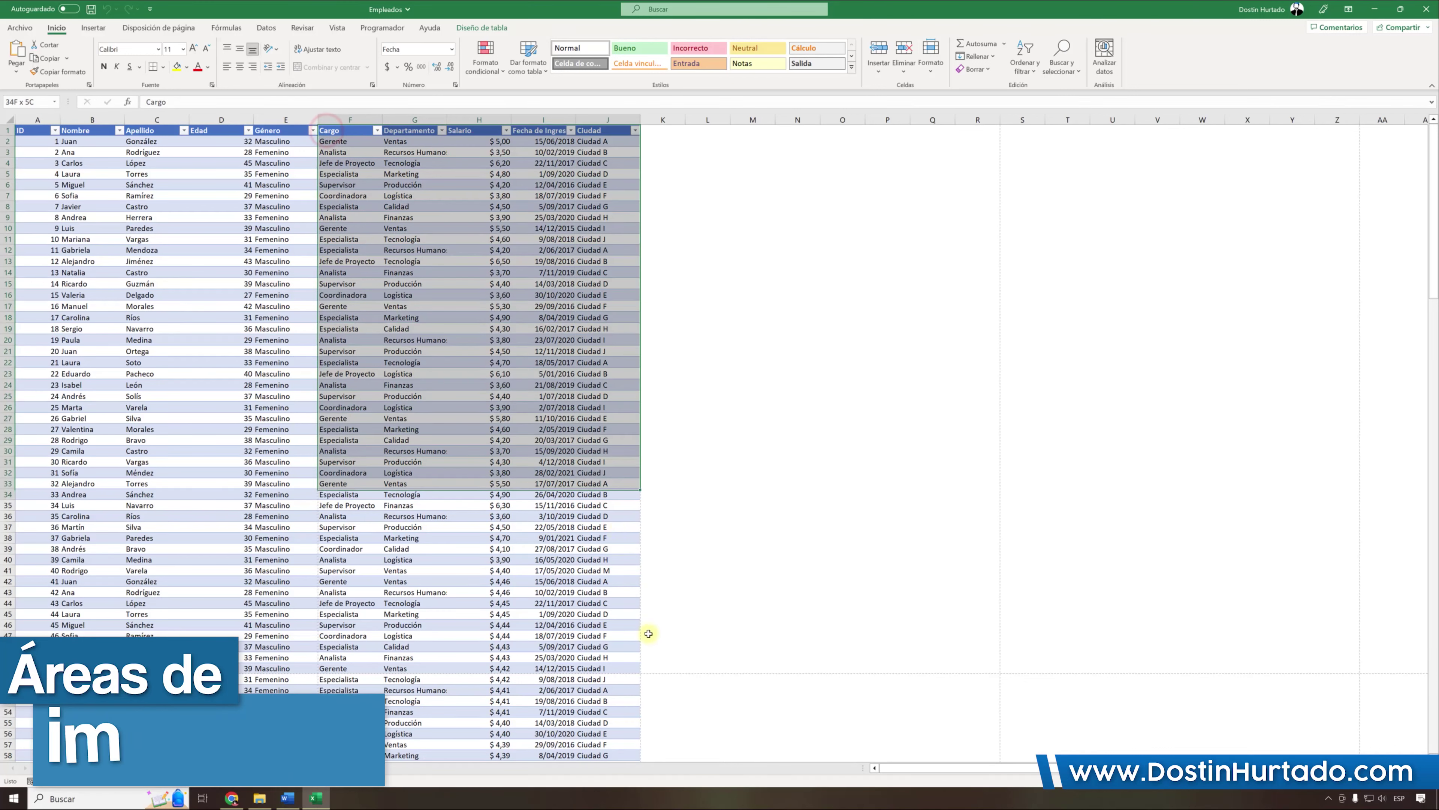
{"action": "left_click", "coordinate": [675, 612]}
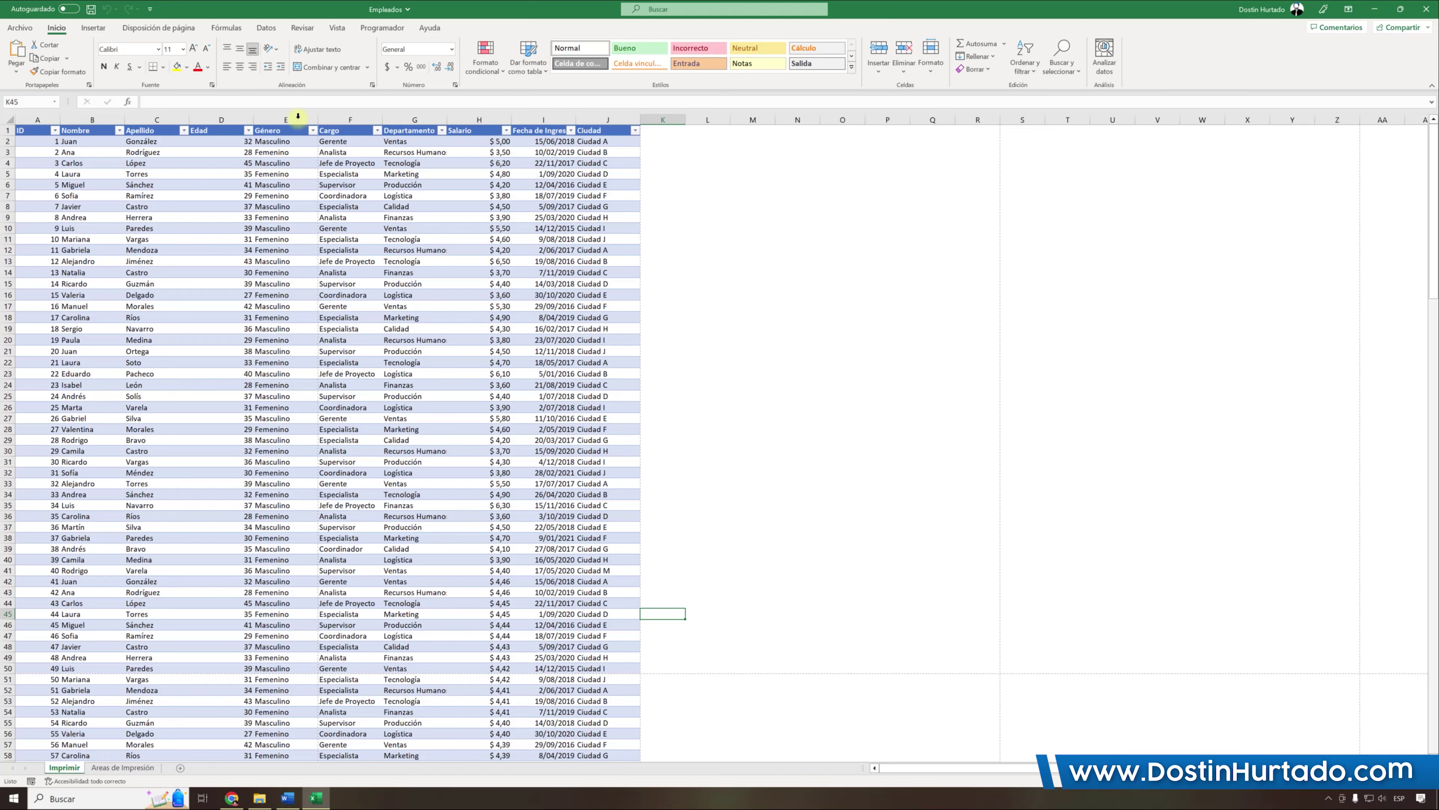
{"action": "left_click", "coordinate": [334, 29]}
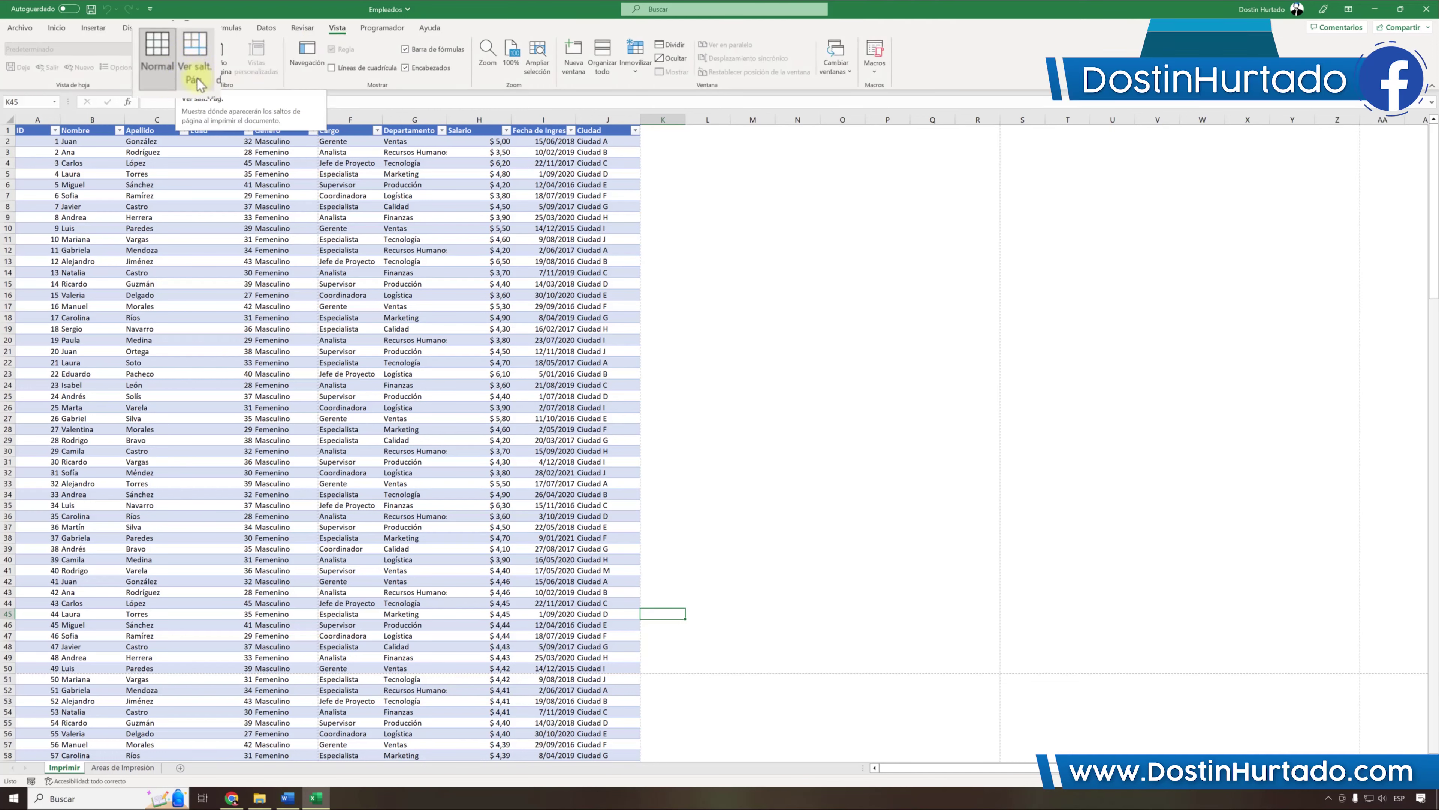
In page break preview, move the vertical page break to between columns G and H
{"action": "left_click", "coordinate": [199, 84]}
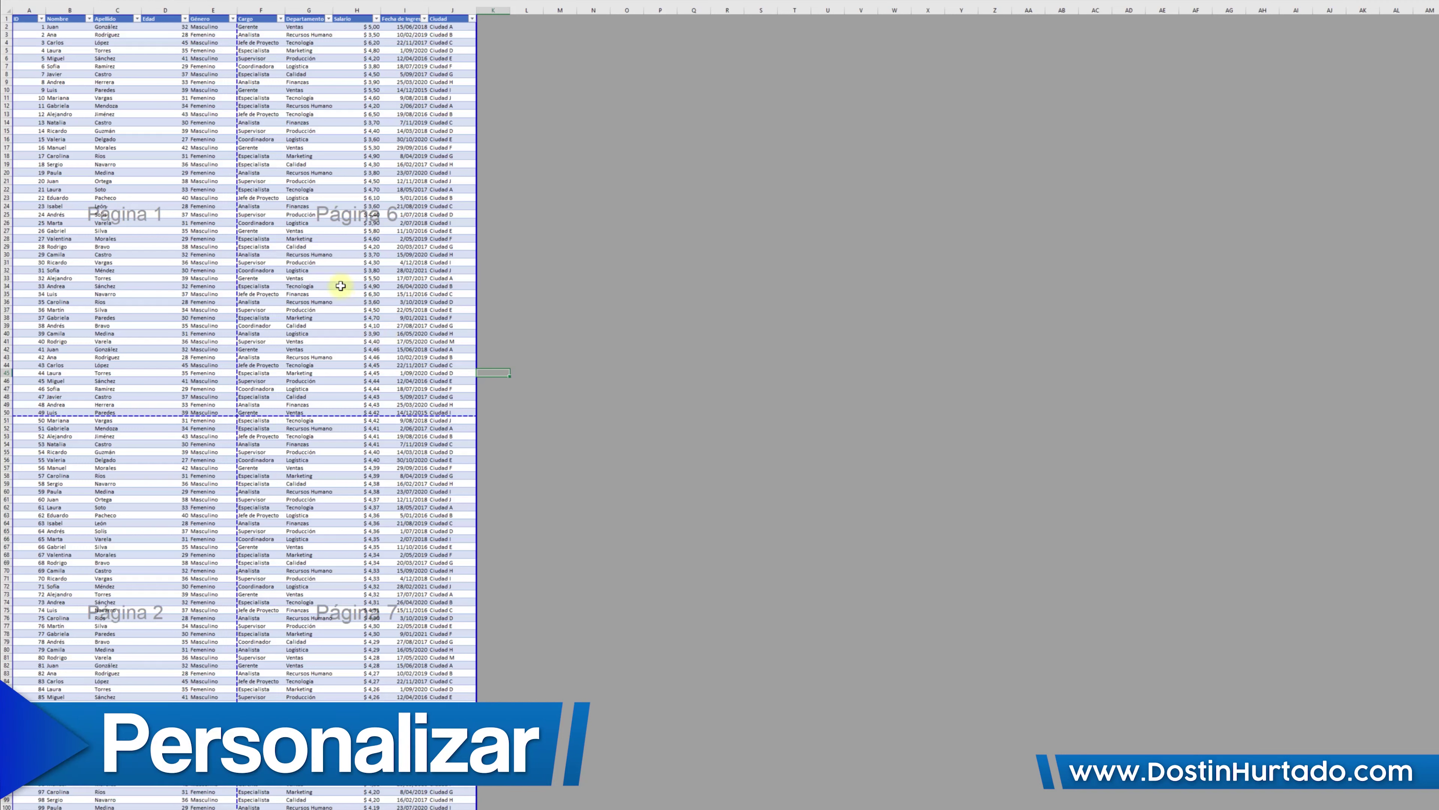
{"action": "left_click", "coordinate": [178, 231]}
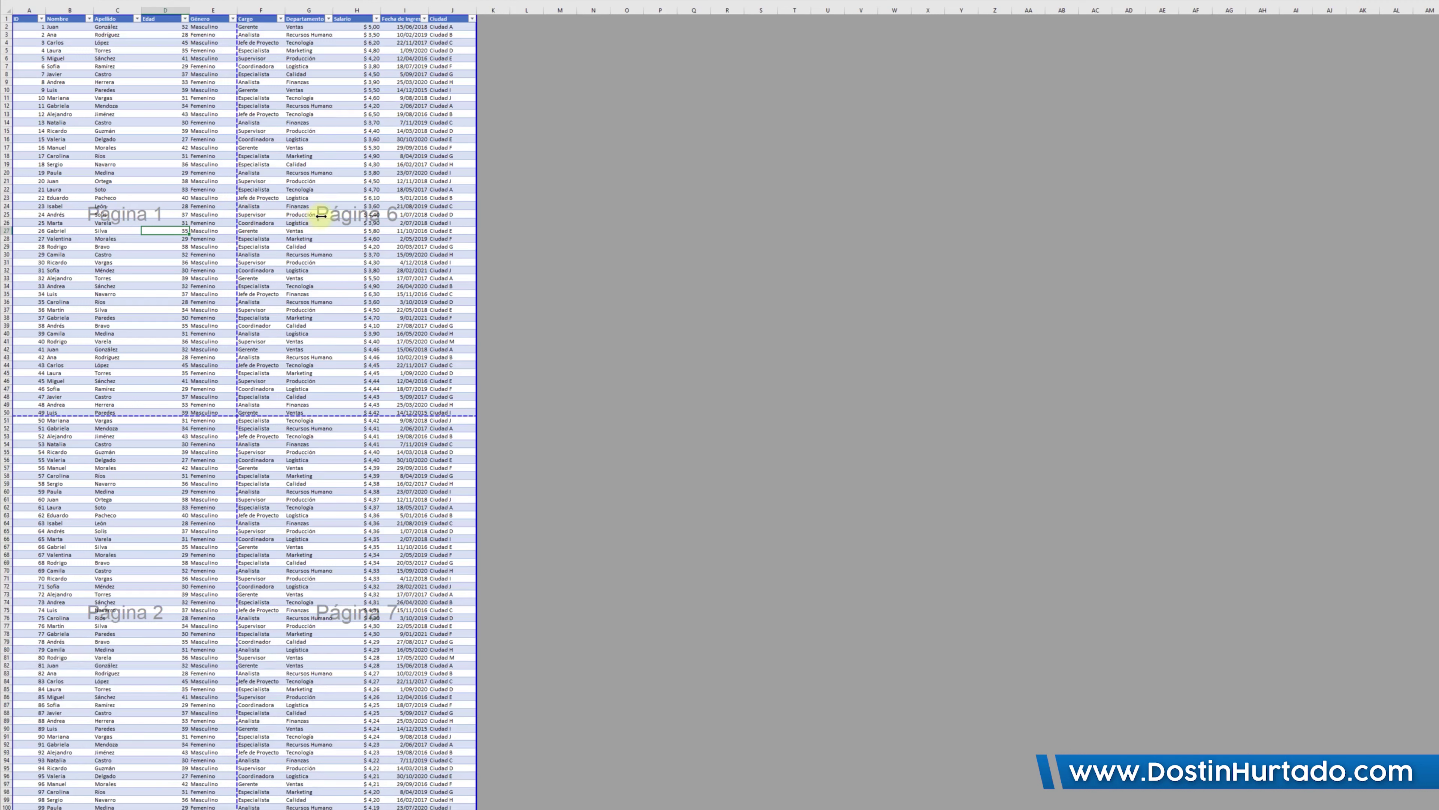
{"action": "left_click_drag", "start_coordinate": [270, 218], "coordinate": [334, 215]}
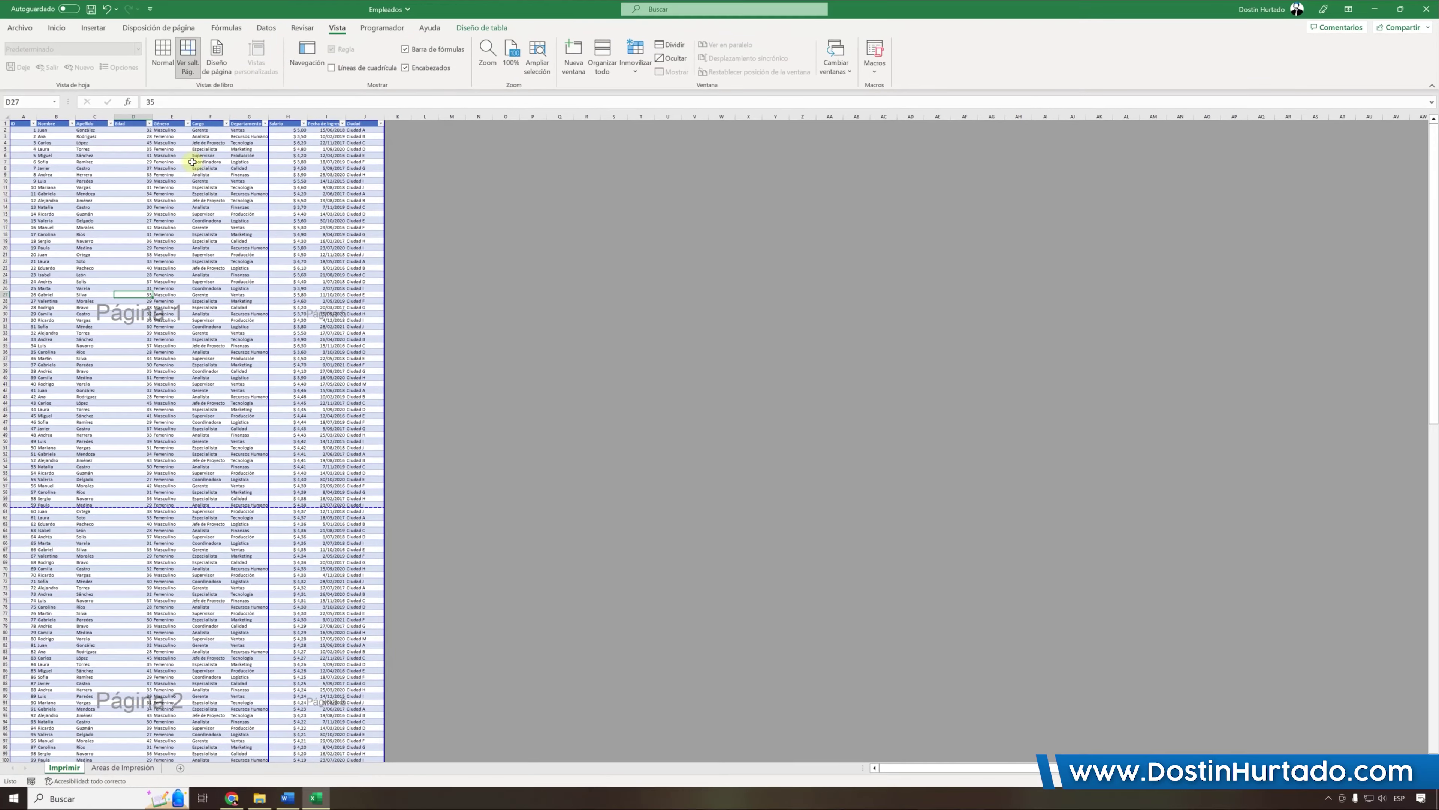
{"action": "left_click", "coordinate": [57, 36]}
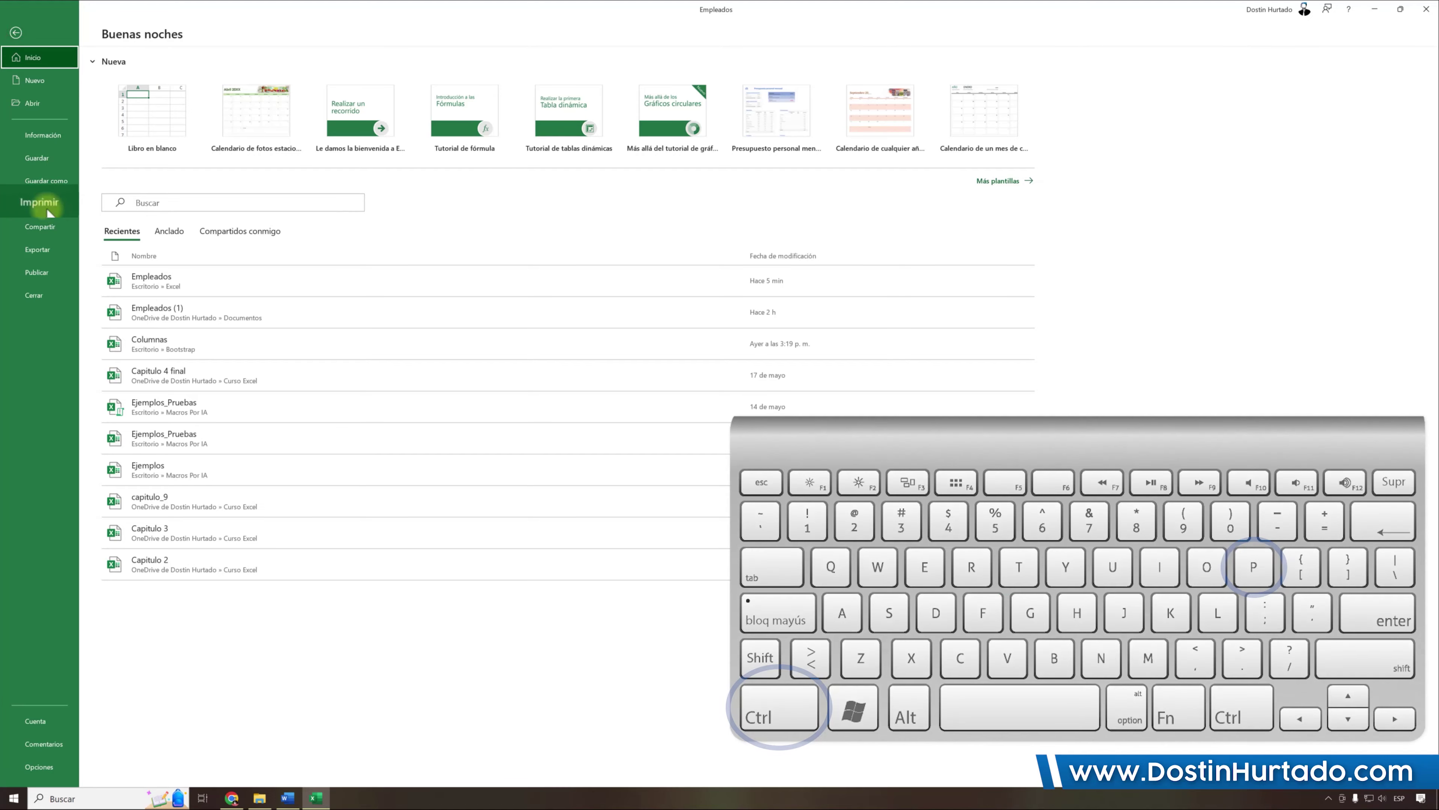
Move the vertical page break to D/E and then past column J, and preview the printout
{"action": "left_click", "coordinate": [46, 207]}
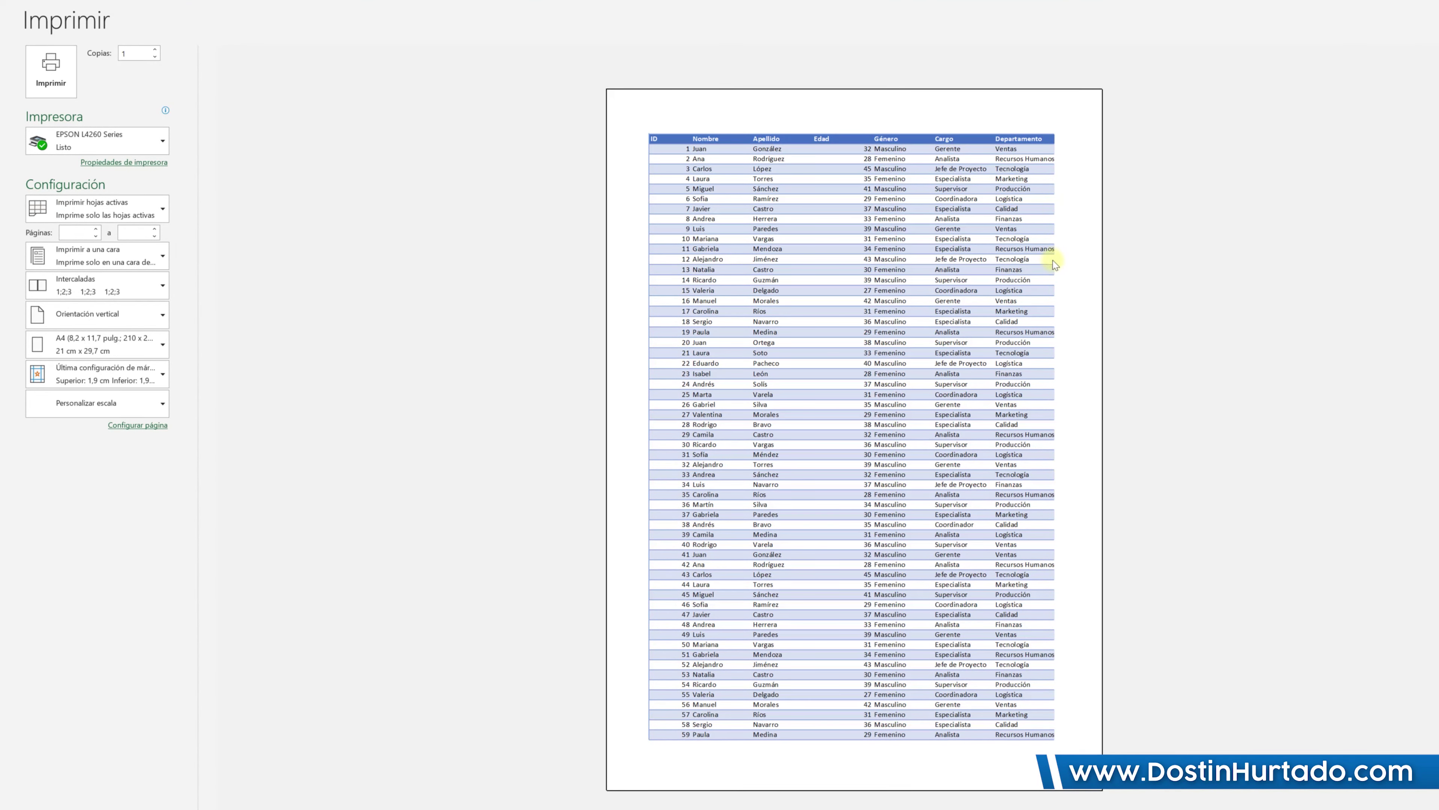
{"action": "key", "text": "Escape"}
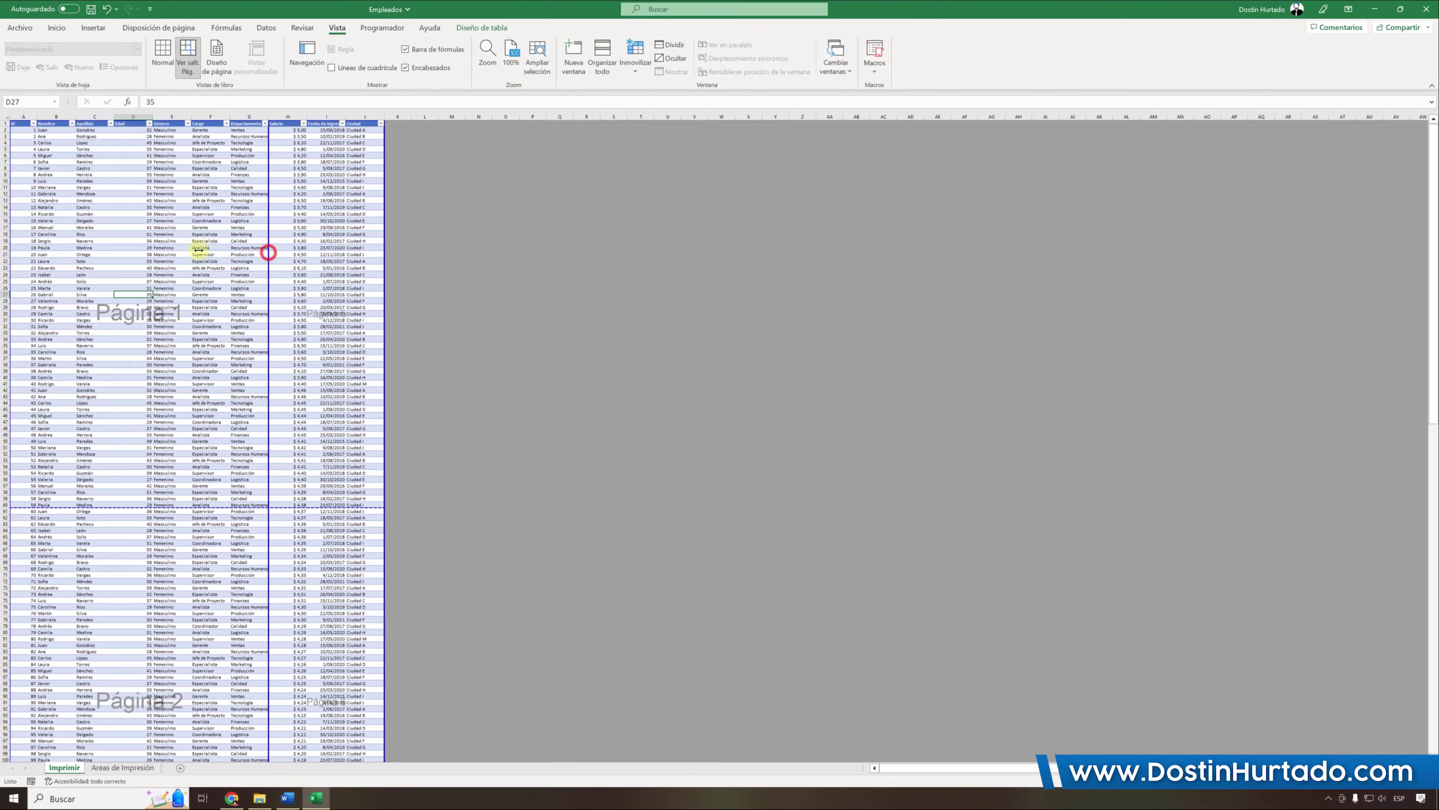
{"action": "left_click_drag", "start_coordinate": [198, 250], "coordinate": [152, 249]}
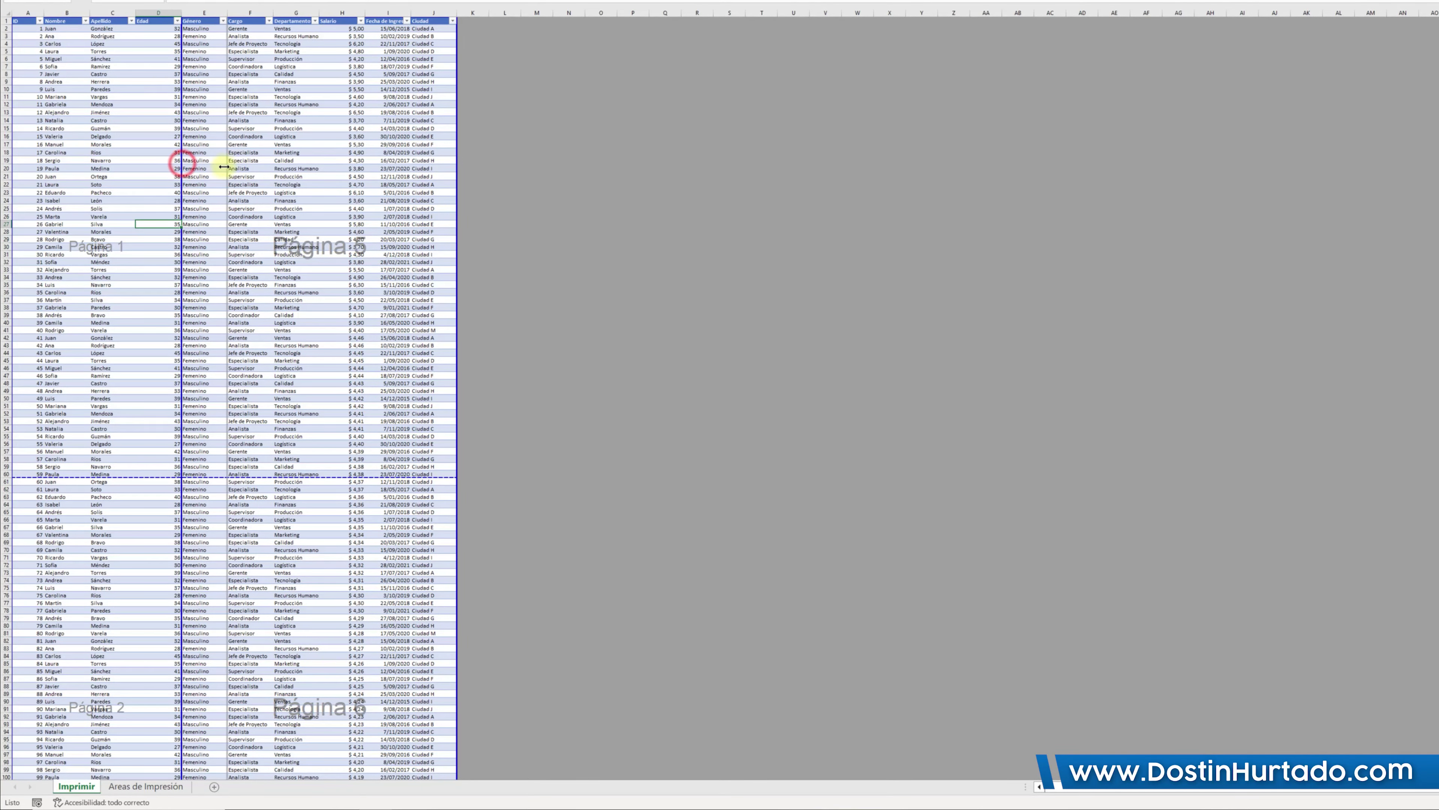
{"action": "left_click_drag", "start_coordinate": [181, 162], "coordinate": [453, 161]}
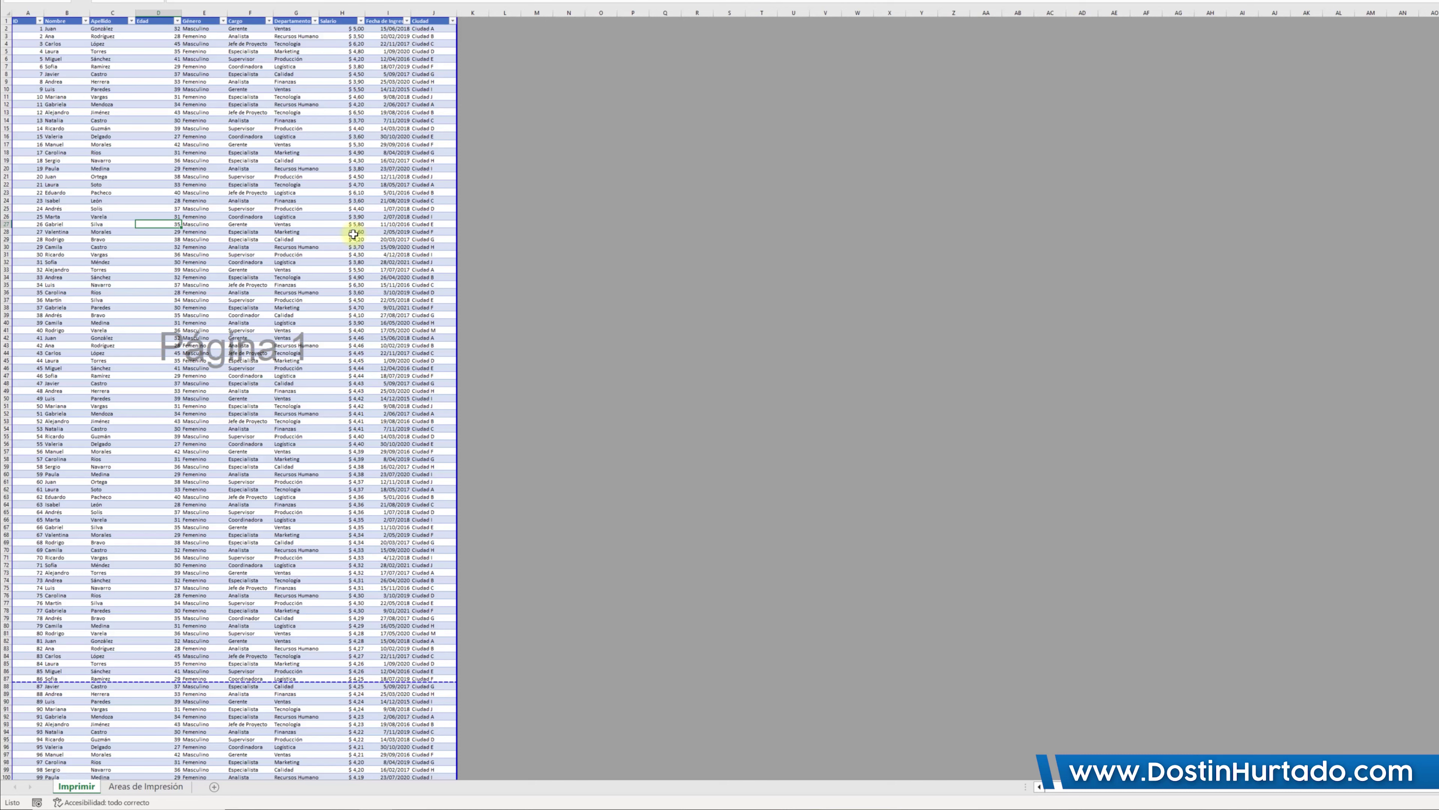
{"action": "key", "text": "ctrl+p"}
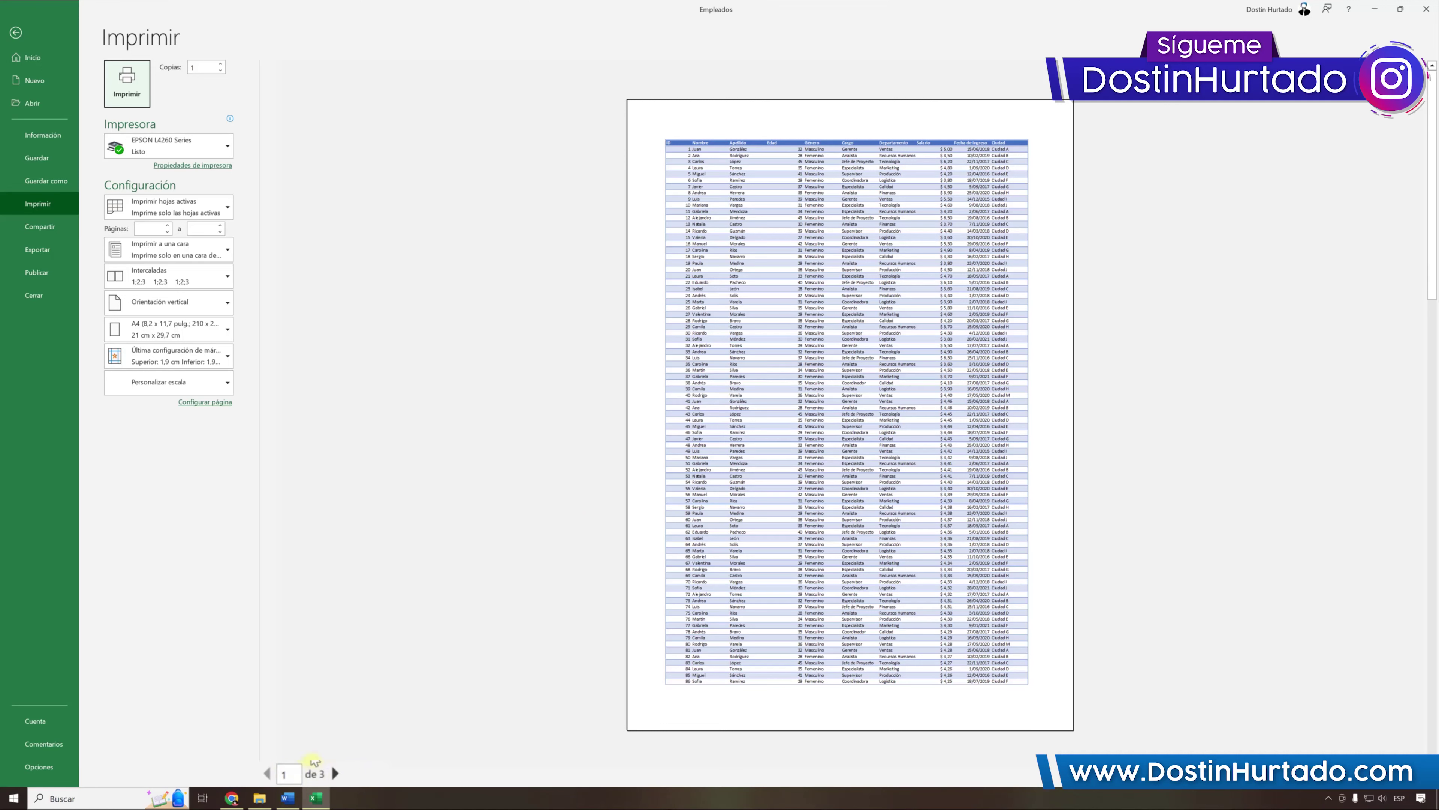
Page through the print preview to the last page and back to page 1
{"action": "left_click", "coordinate": [335, 773]}
{"action": "left_click", "coordinate": [335, 773]}
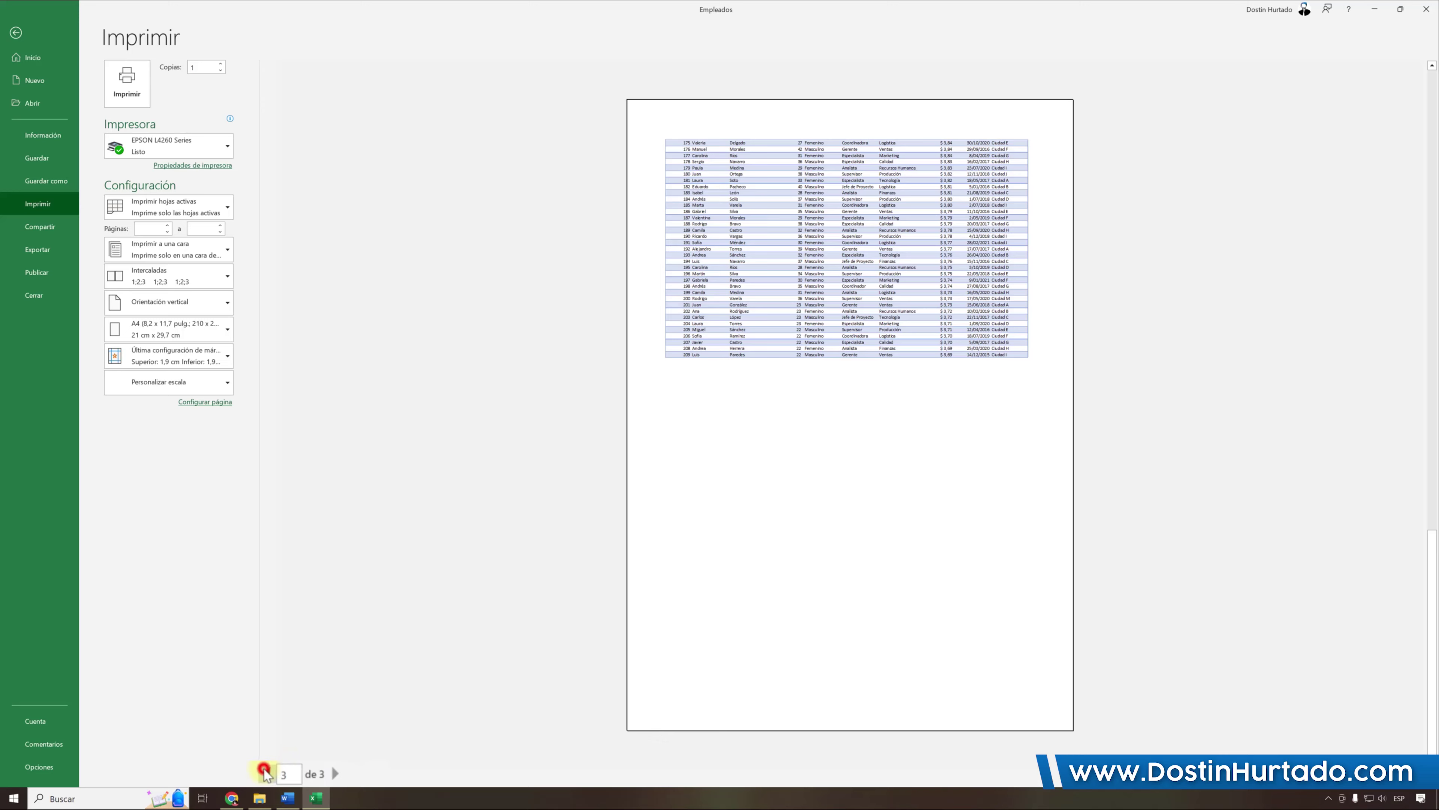
{"action": "left_click", "coordinate": [265, 773]}
{"action": "left_click", "coordinate": [264, 773]}
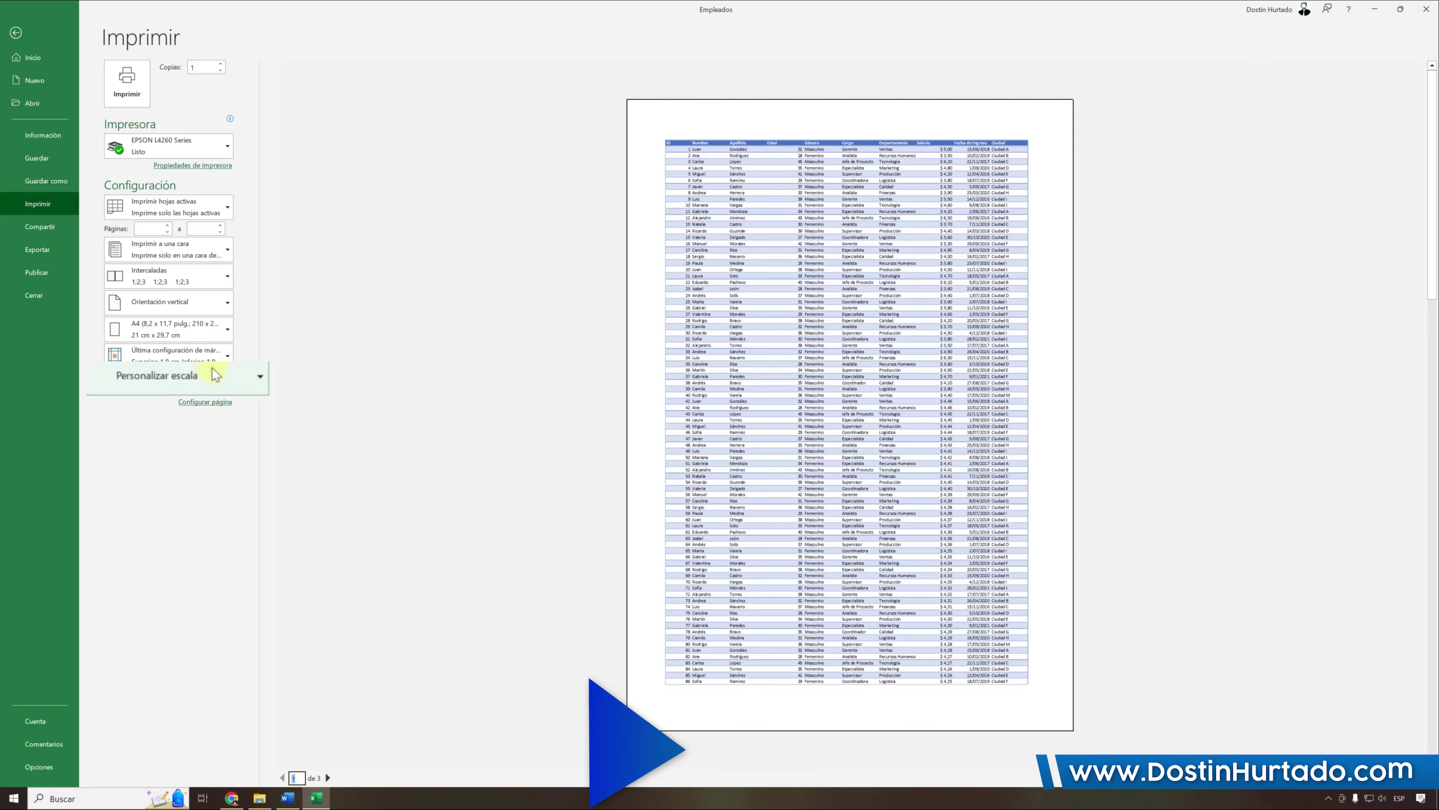
Try Sin escalado scaling, then switch to fitting all columns on one page
{"action": "left_click", "coordinate": [143, 375]}
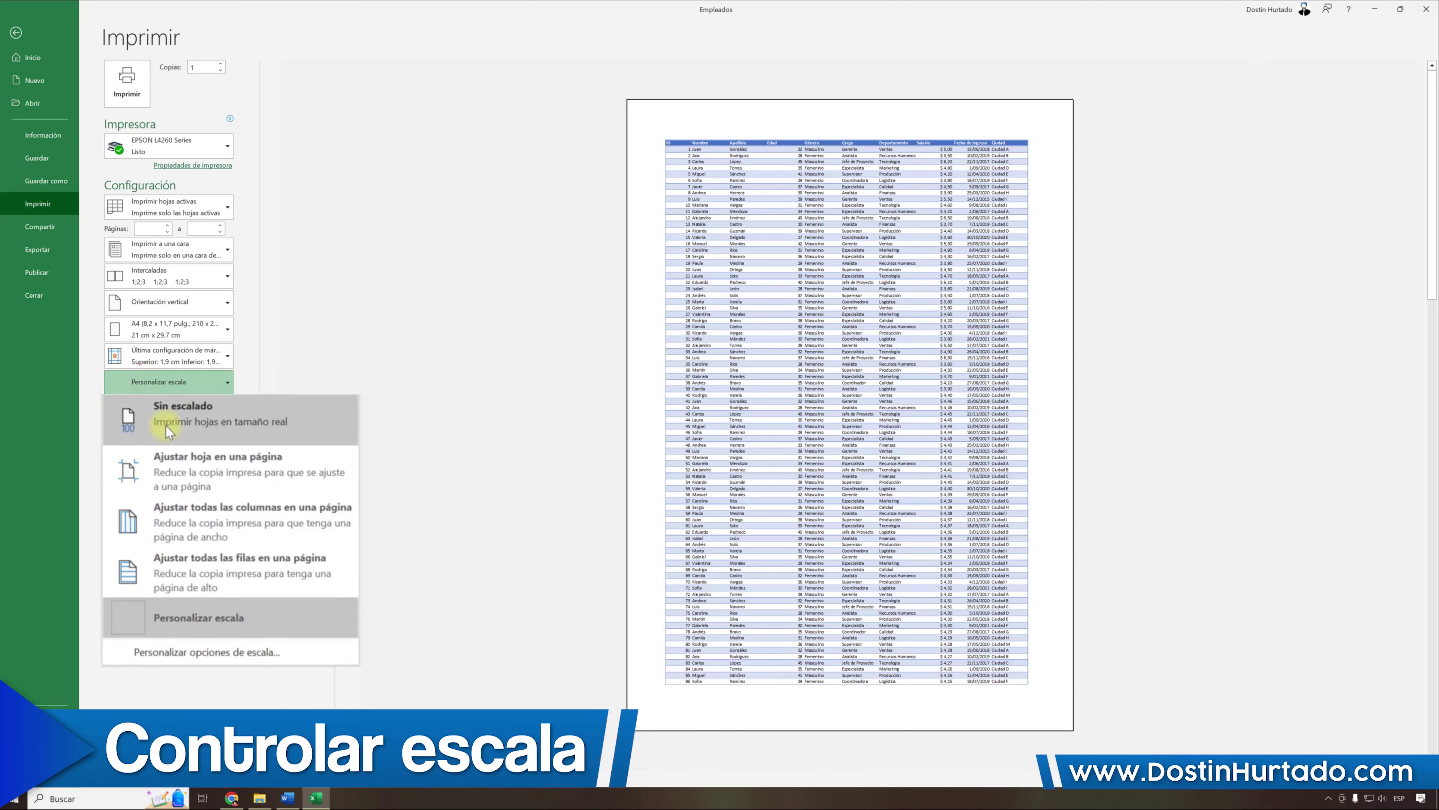
{"action": "left_click", "coordinate": [188, 423]}
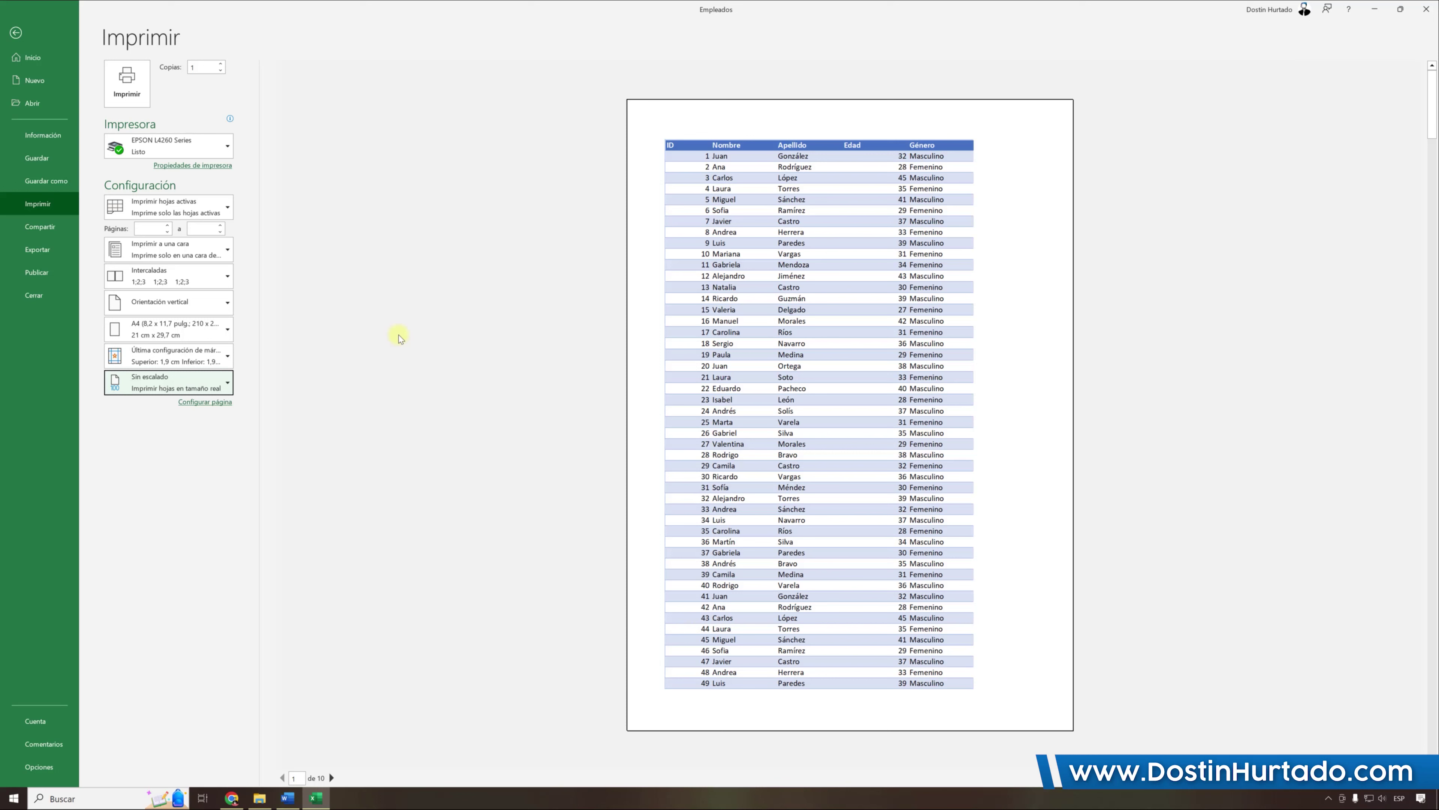
{"action": "left_click", "coordinate": [193, 379]}
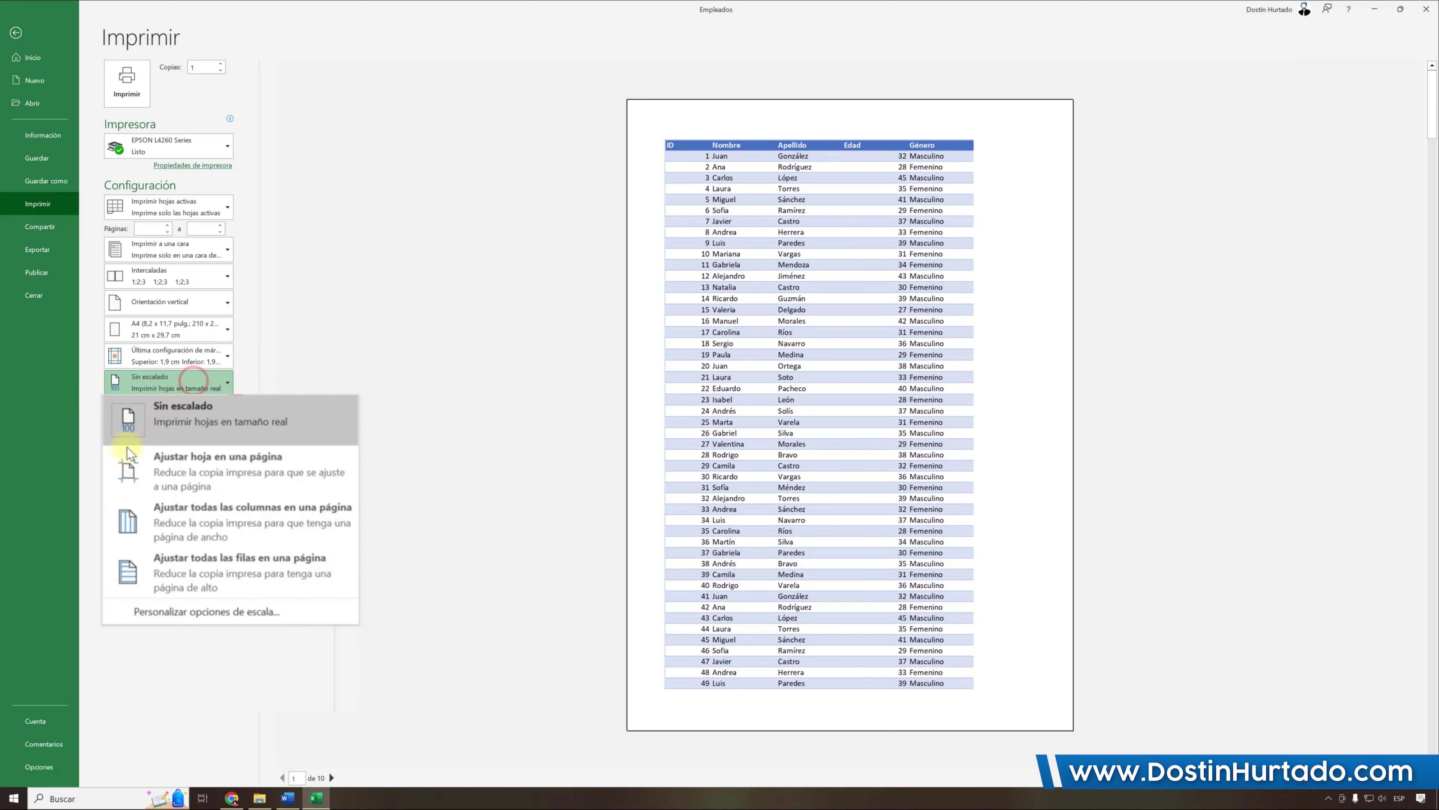
{"action": "left_click", "coordinate": [296, 520]}
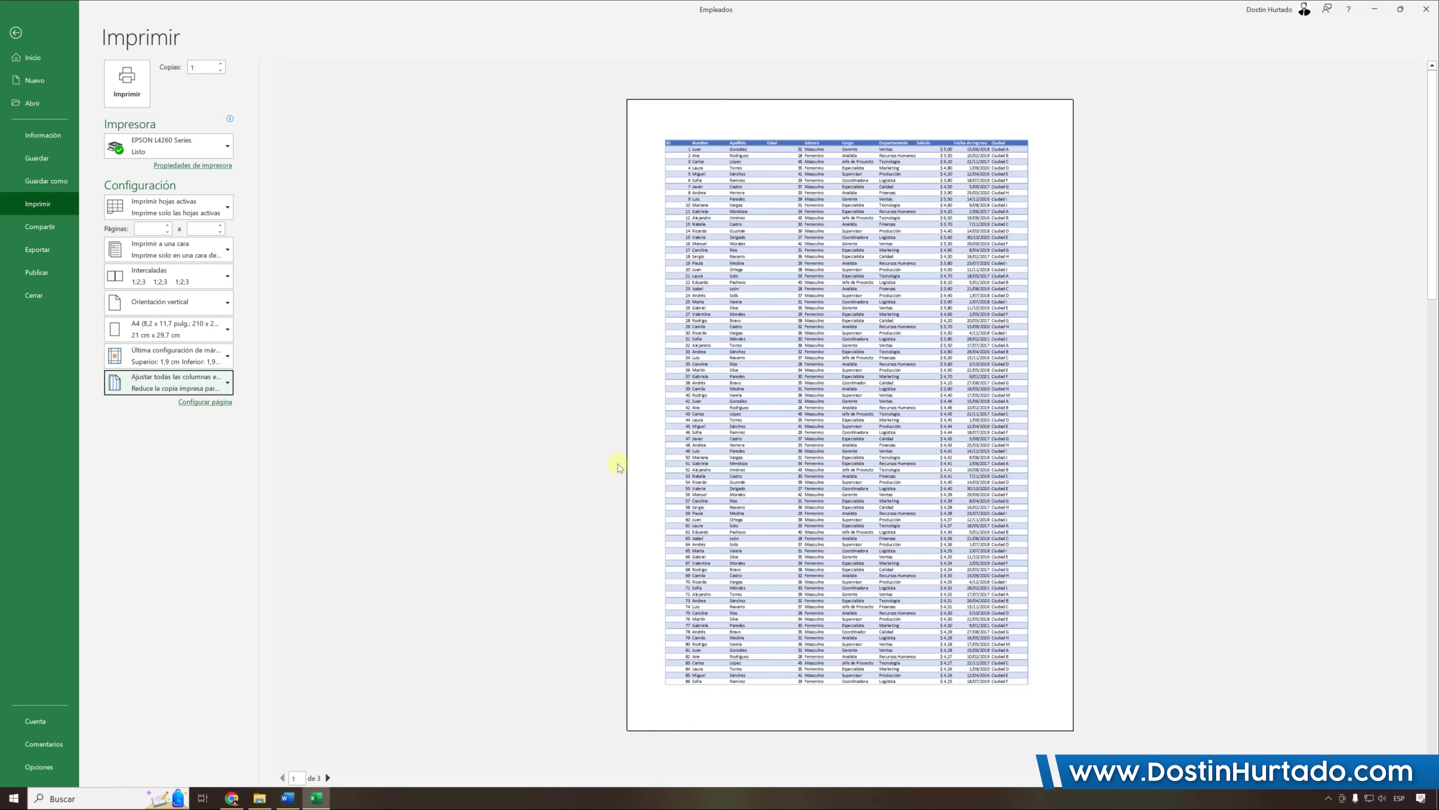
{"action": "key", "text": "Escape"}
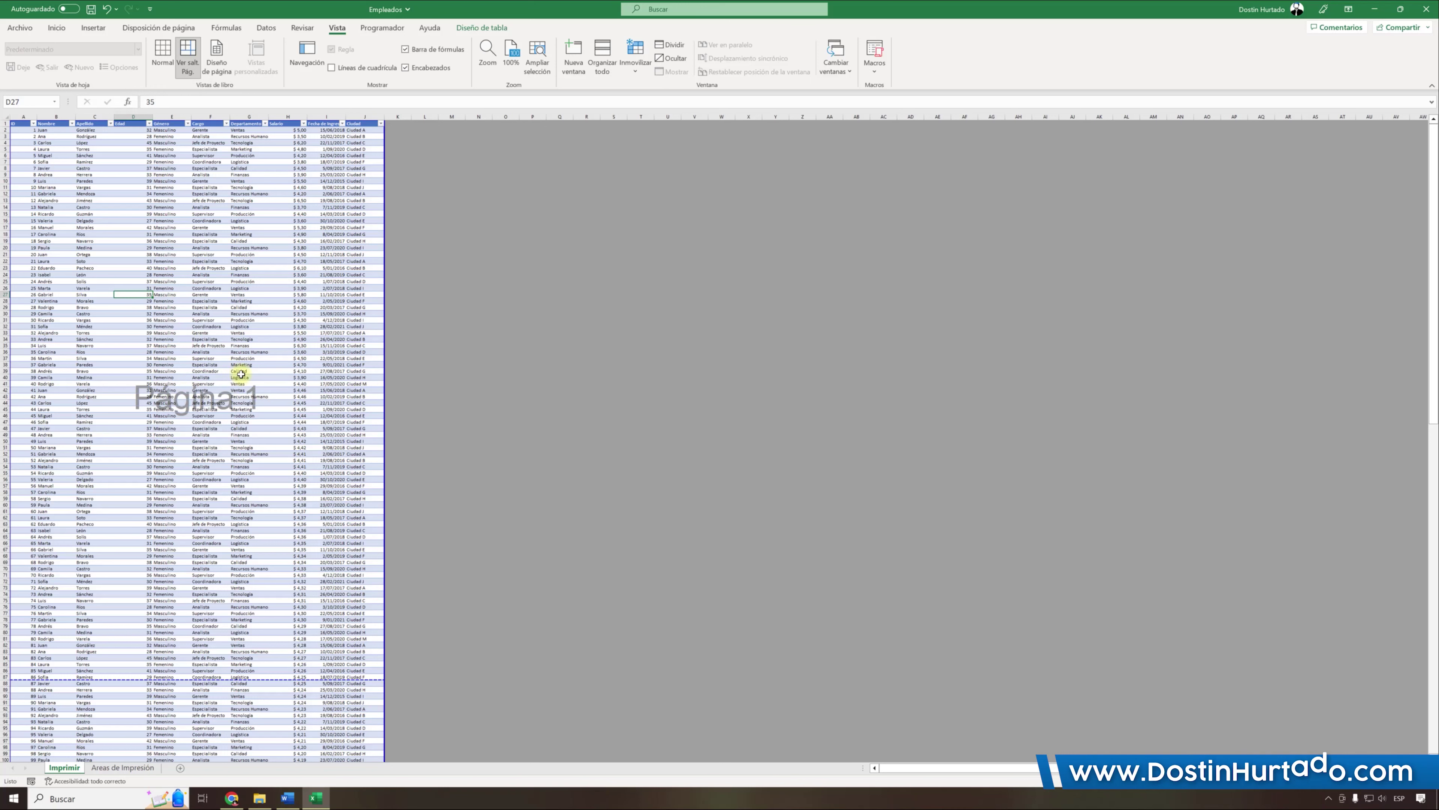
Reopen the print preview and set scaling back to Sin escalado
{"action": "key", "text": "ctrl+p"}
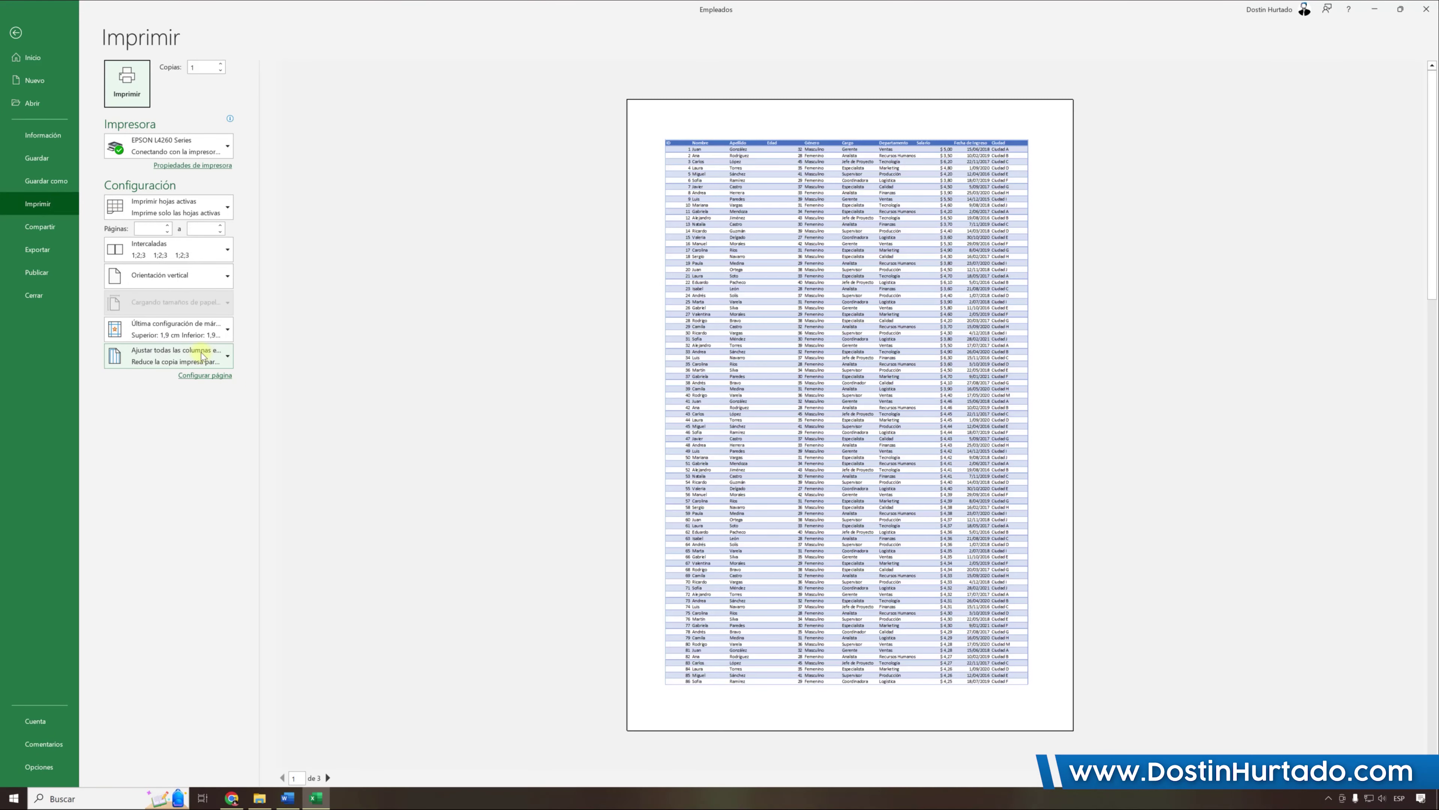
{"action": "left_click", "coordinate": [139, 382]}
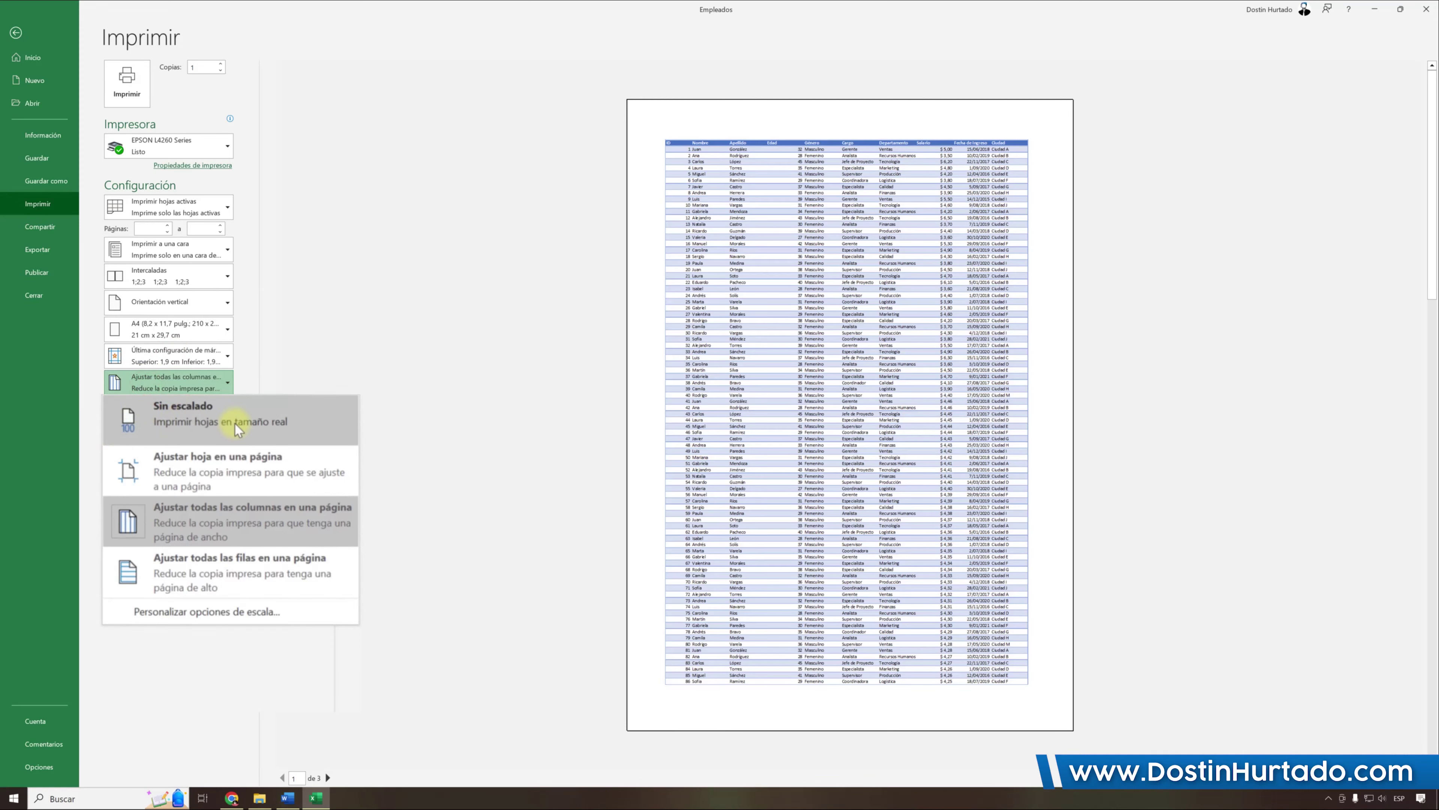
{"action": "left_click", "coordinate": [235, 422]}
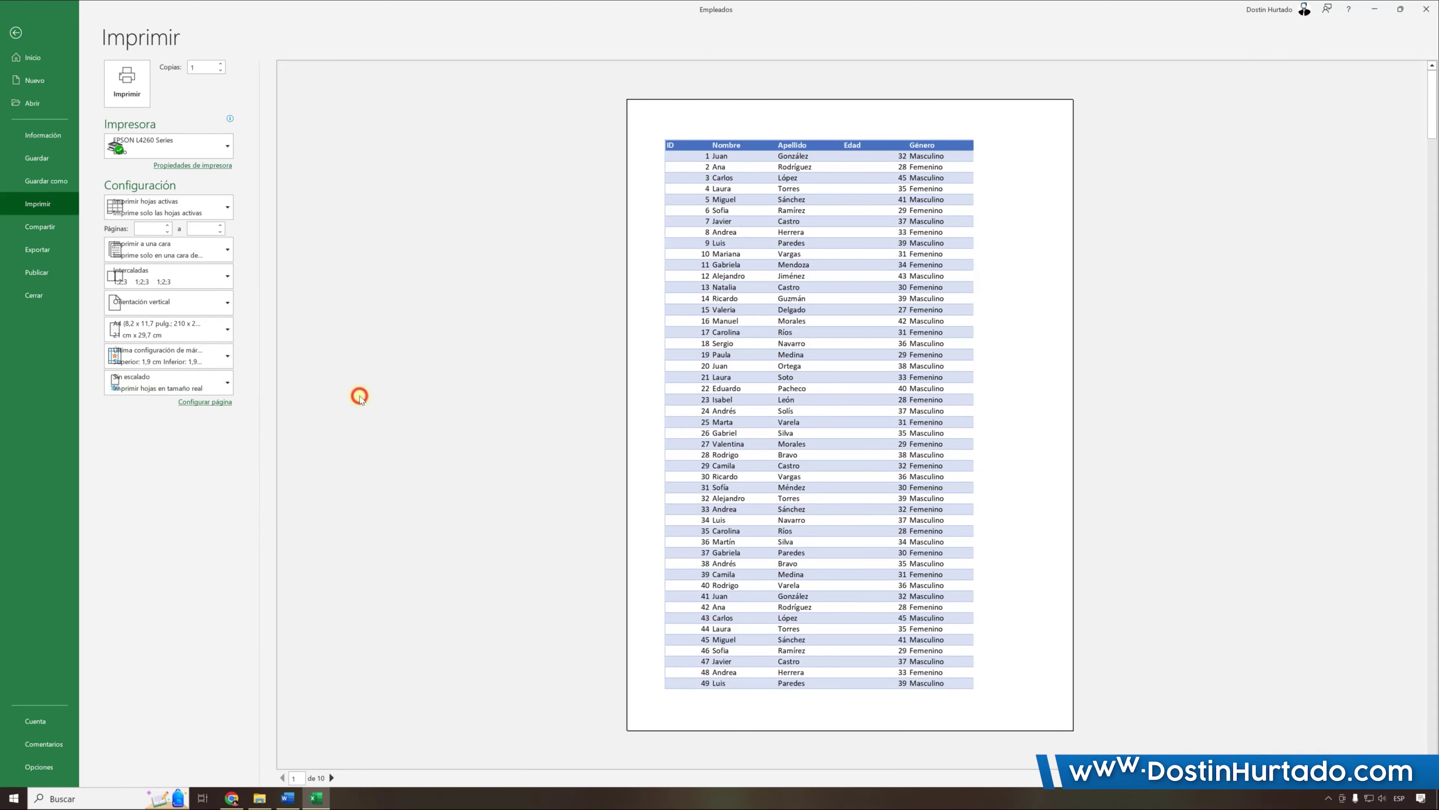
{"action": "key", "text": "Escape"}
Drag the vertical page breaks off so columns A–J share one page width
{"action": "mouse_move", "coordinate": [190, 323]}
{"action": "left_mouse_down"}
{"action": "mouse_move", "coordinate": [111, 327]}
{"action": "mouse_move", "coordinate": [244, 318]}
{"action": "left_mouse_up"}
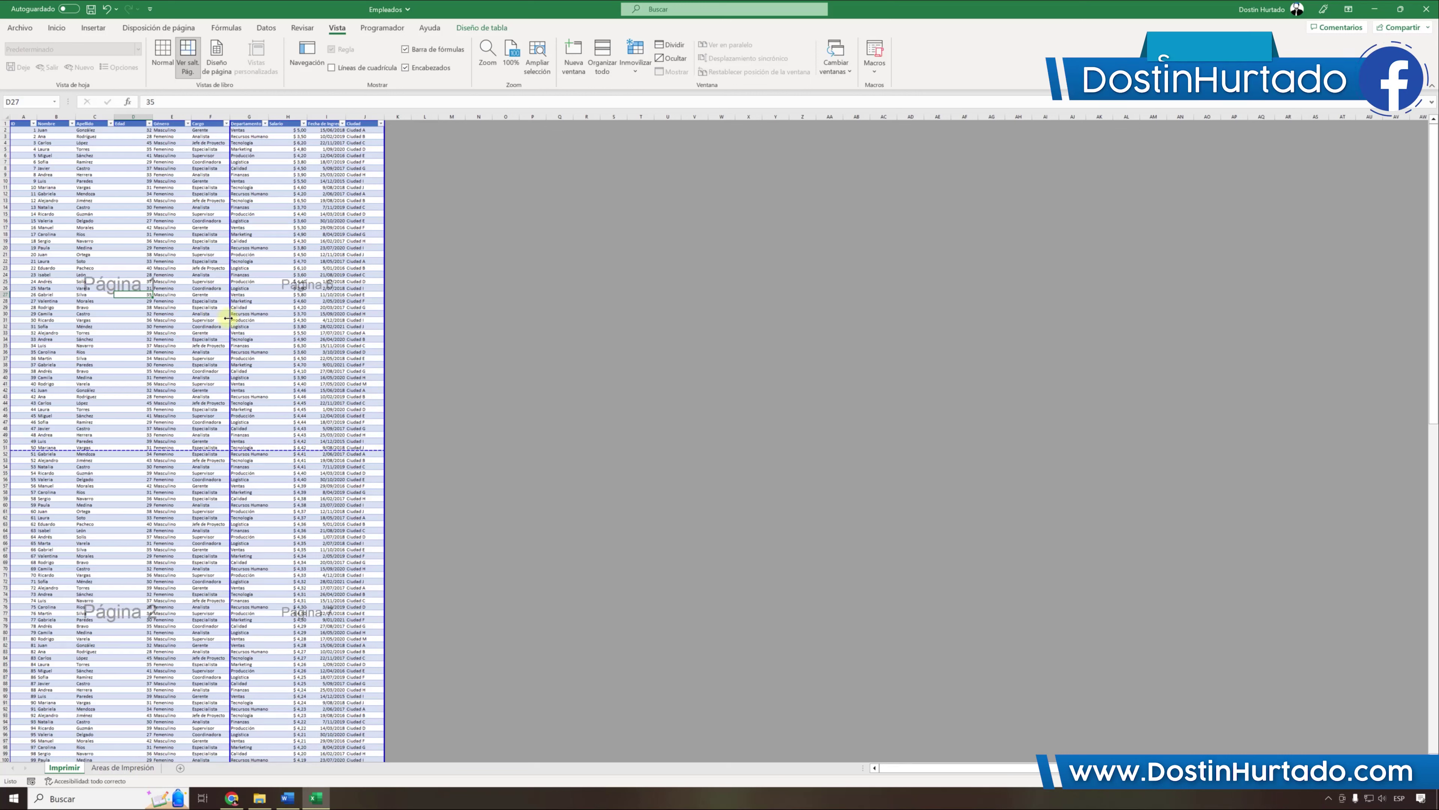
{"action": "left_click_drag", "start_coordinate": [227, 319], "coordinate": [190, 316]}
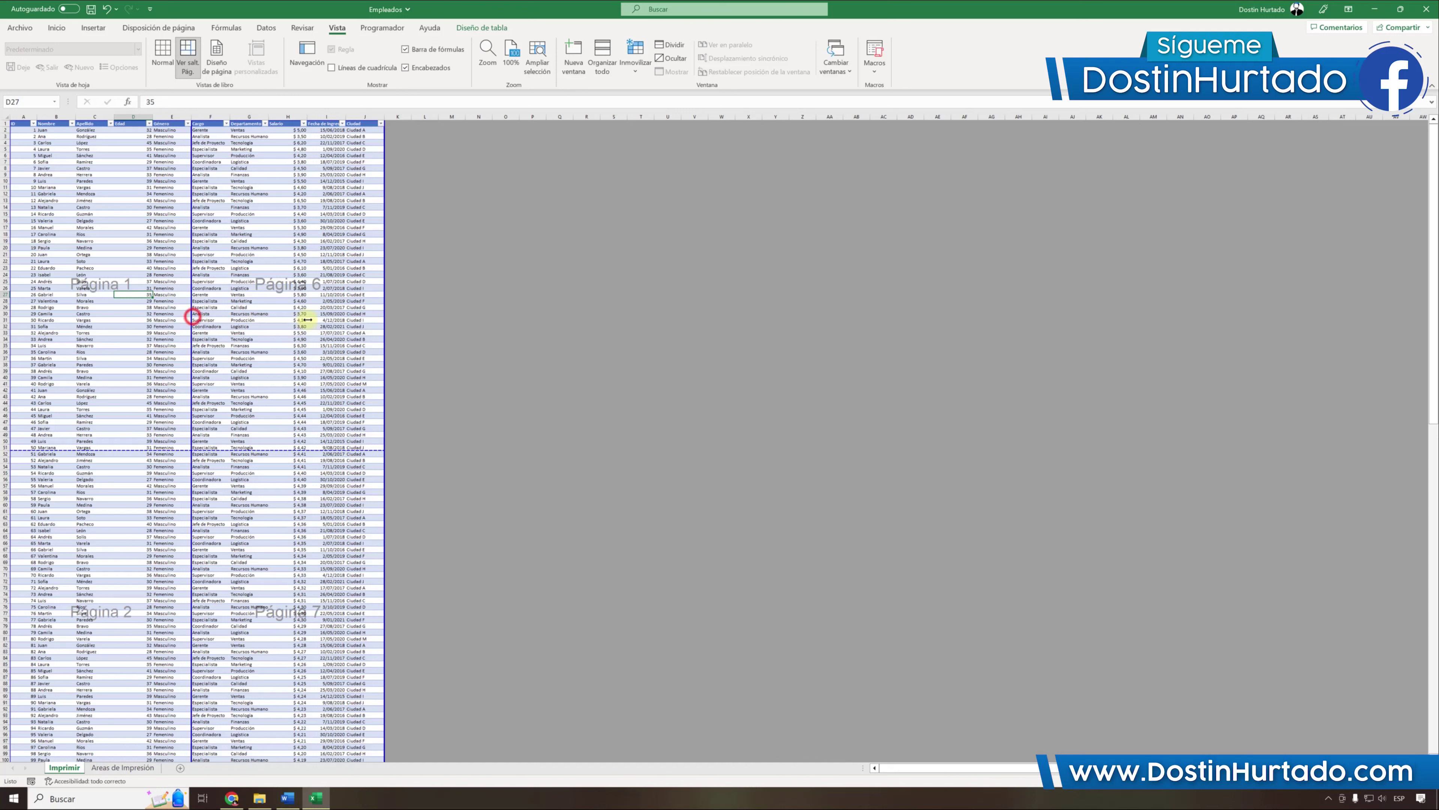
{"action": "left_click_drag", "start_coordinate": [379, 319], "coordinate": [381, 319]}
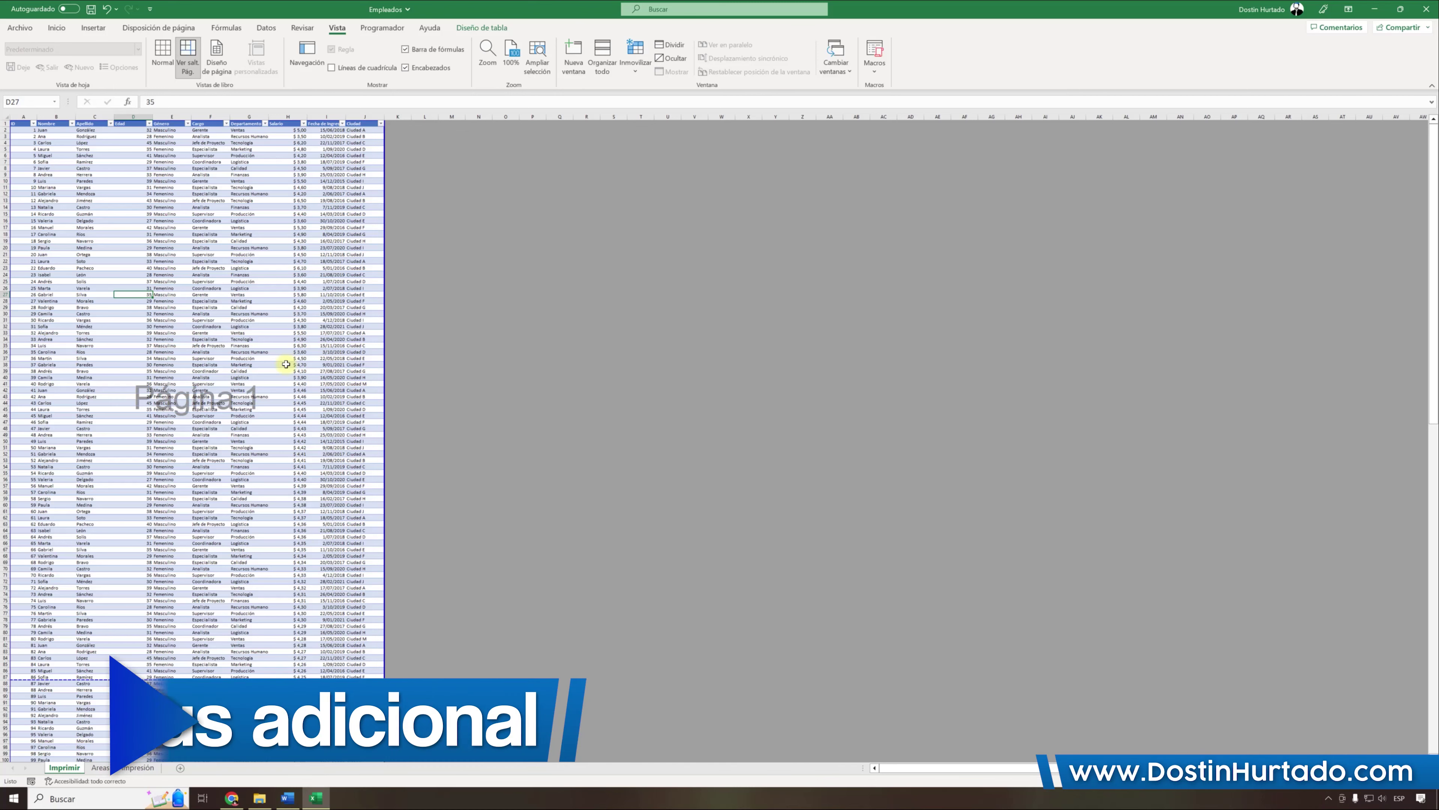
Preview the printout, checking page 2 holds rows 87–174, then return to Normal view
{"action": "key", "text": "ctrl+p"}
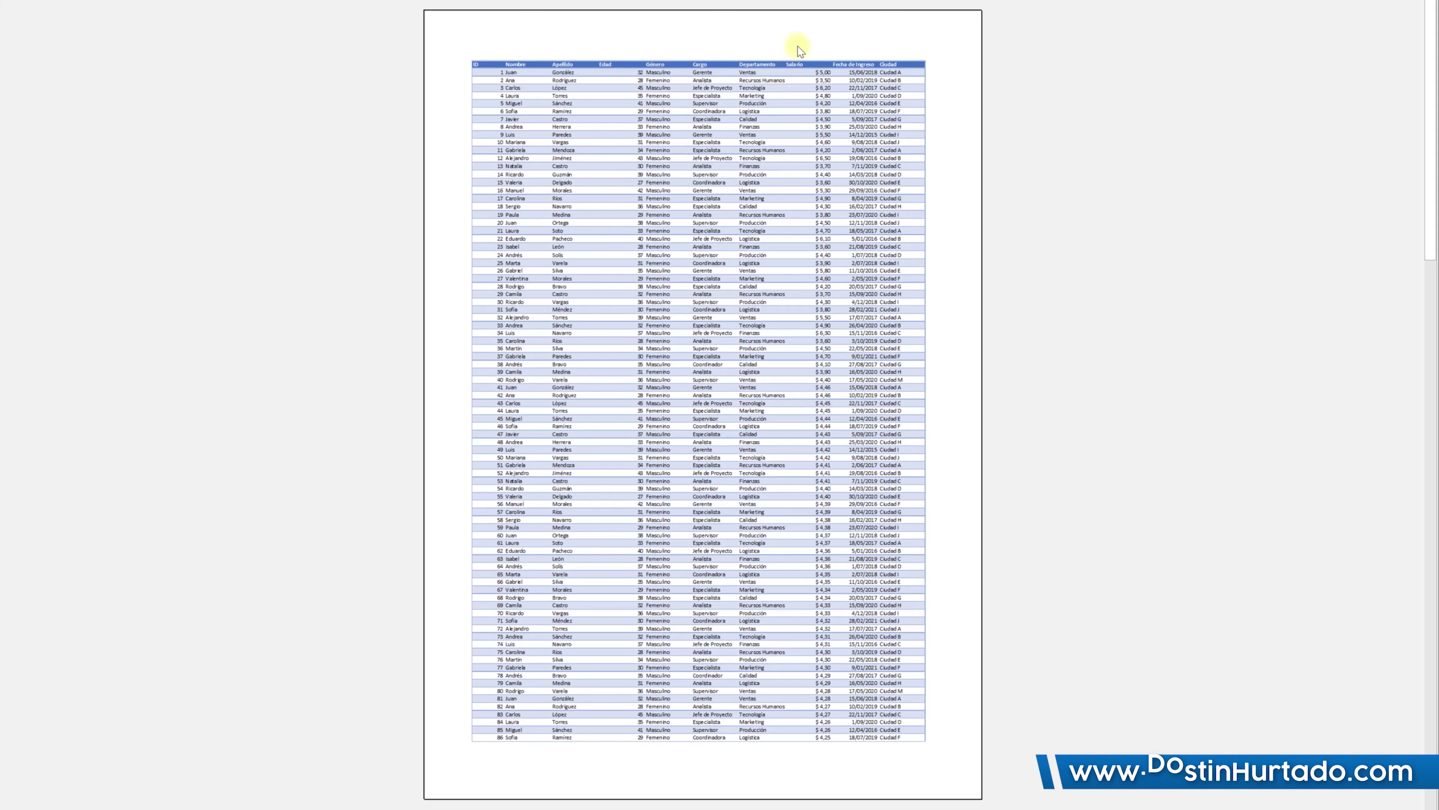
{"action": "scroll", "coordinate": [773, 118], "scroll_direction": "down", "scroll_amount": 1}
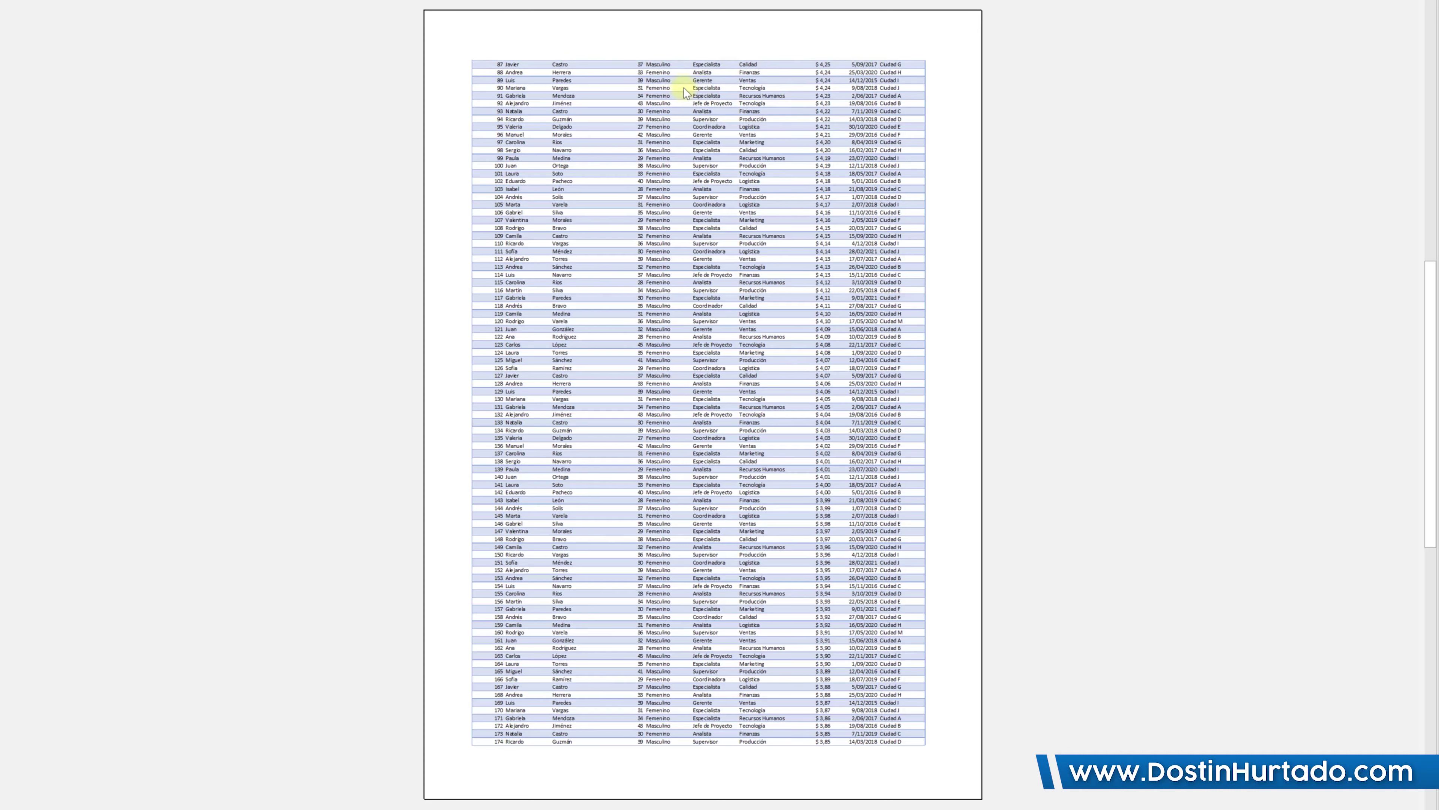
{"action": "key", "text": "Escape"}
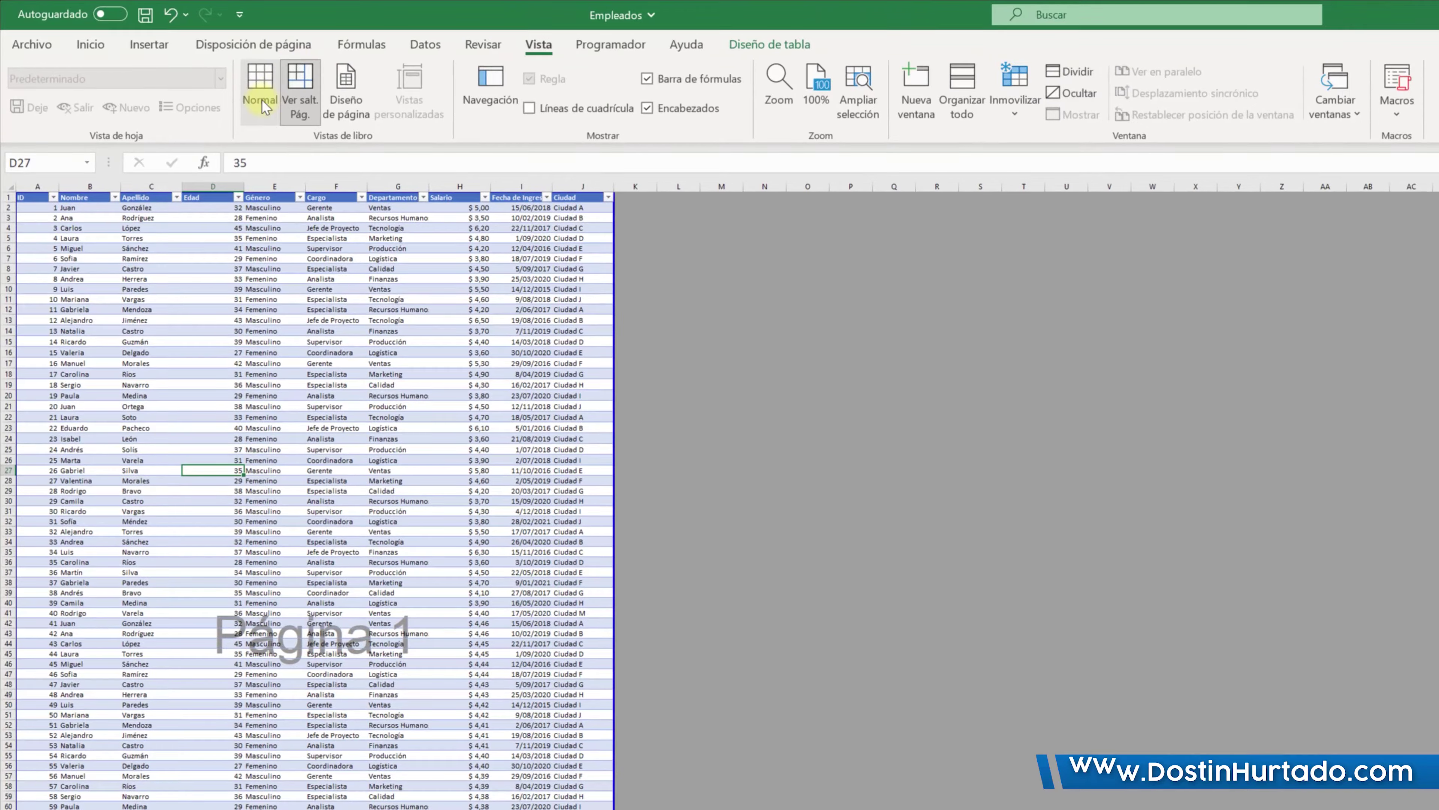
{"action": "left_click", "coordinate": [212, 80]}
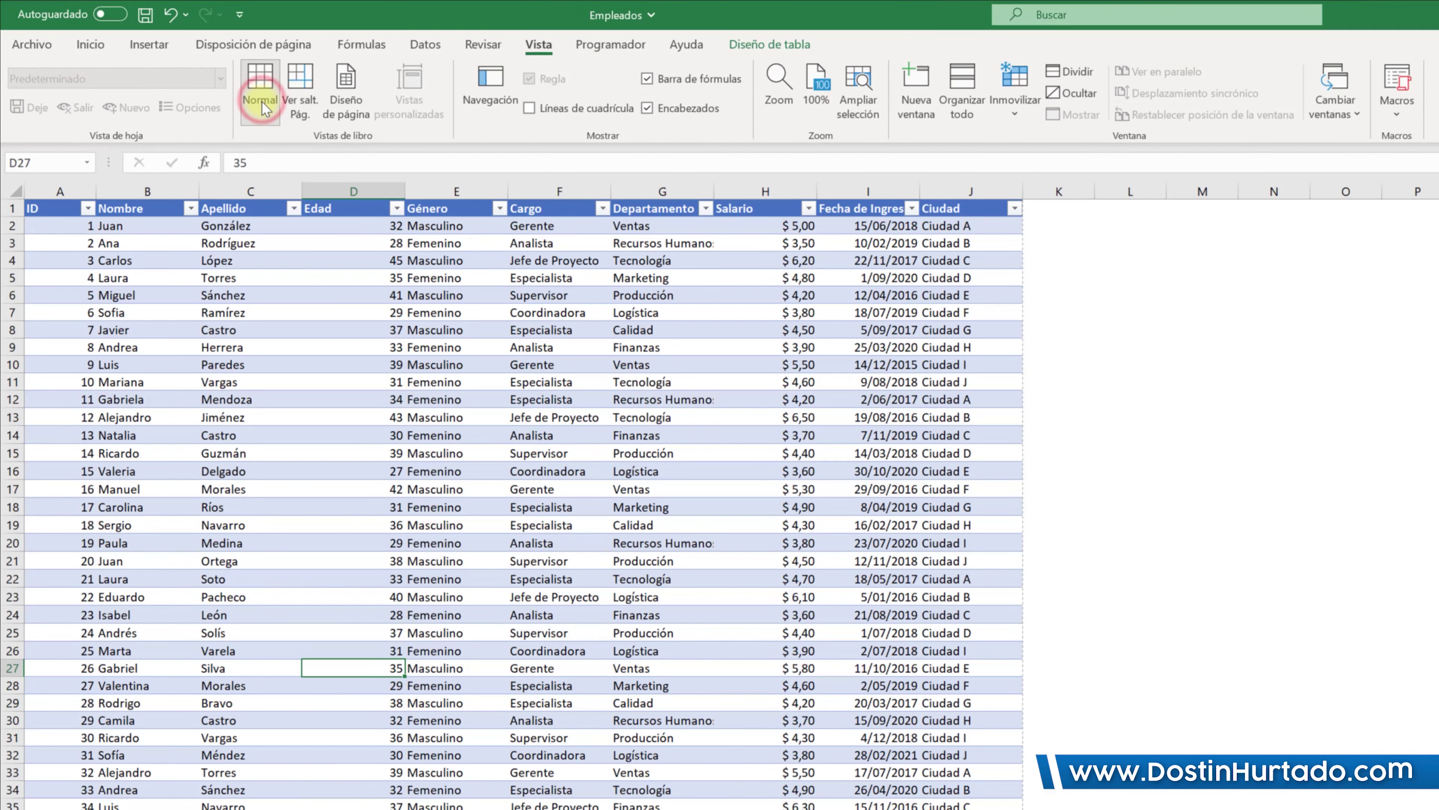
Open the Page Layout page setup window and close it again
{"action": "left_click", "coordinate": [235, 46]}
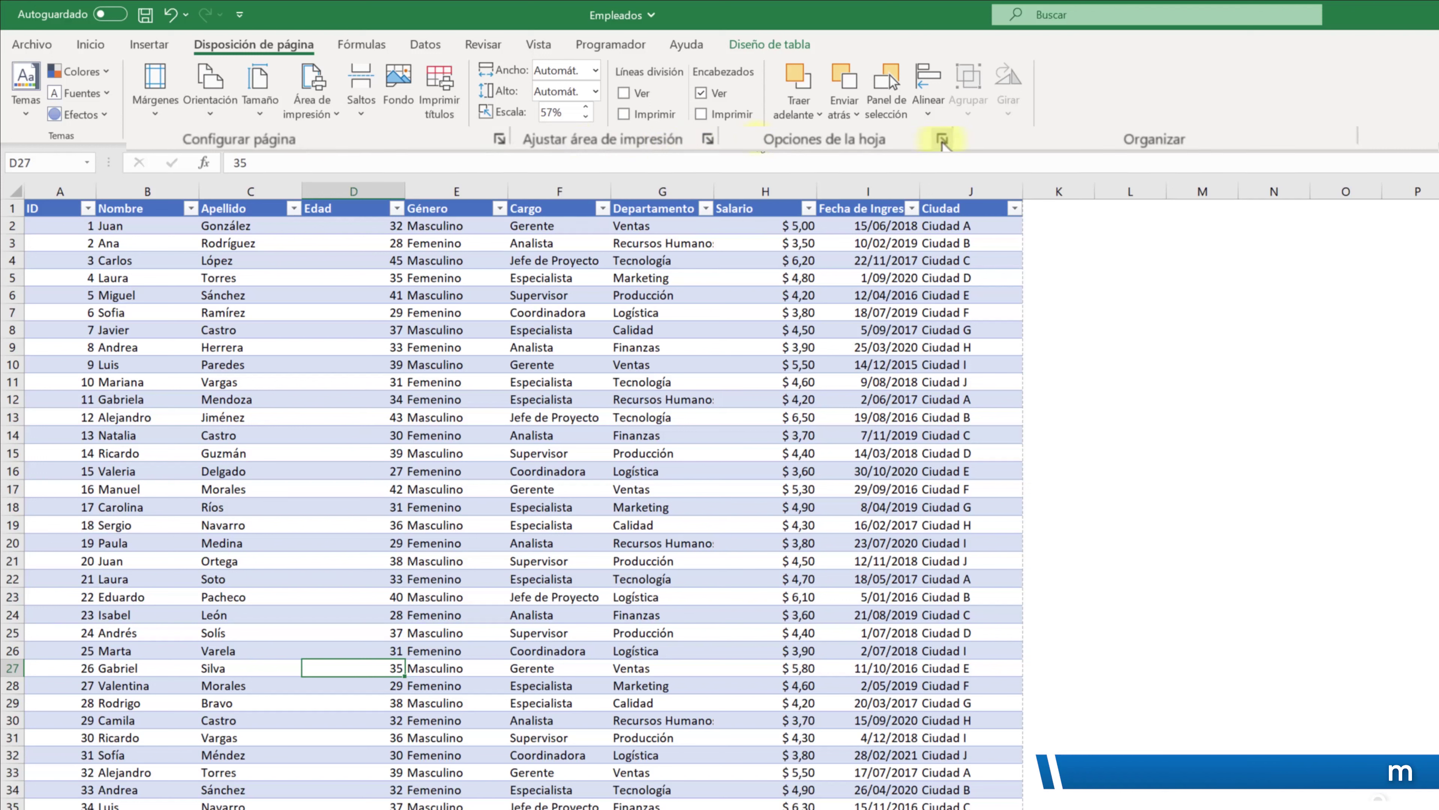
{"action": "left_click", "coordinate": [942, 138]}
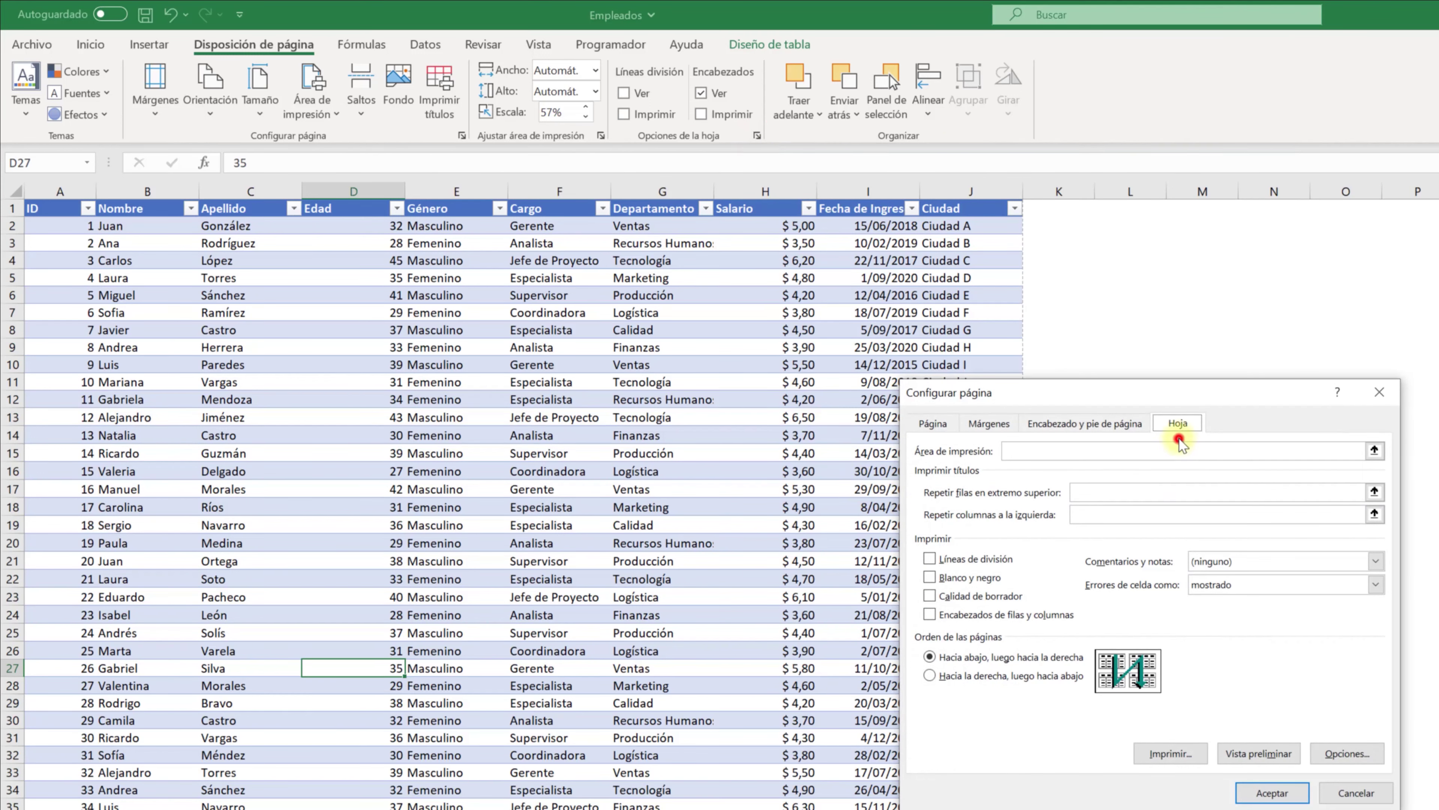
{"action": "left_click_drag", "start_coordinate": [1218, 404], "coordinate": [1164, 400]}
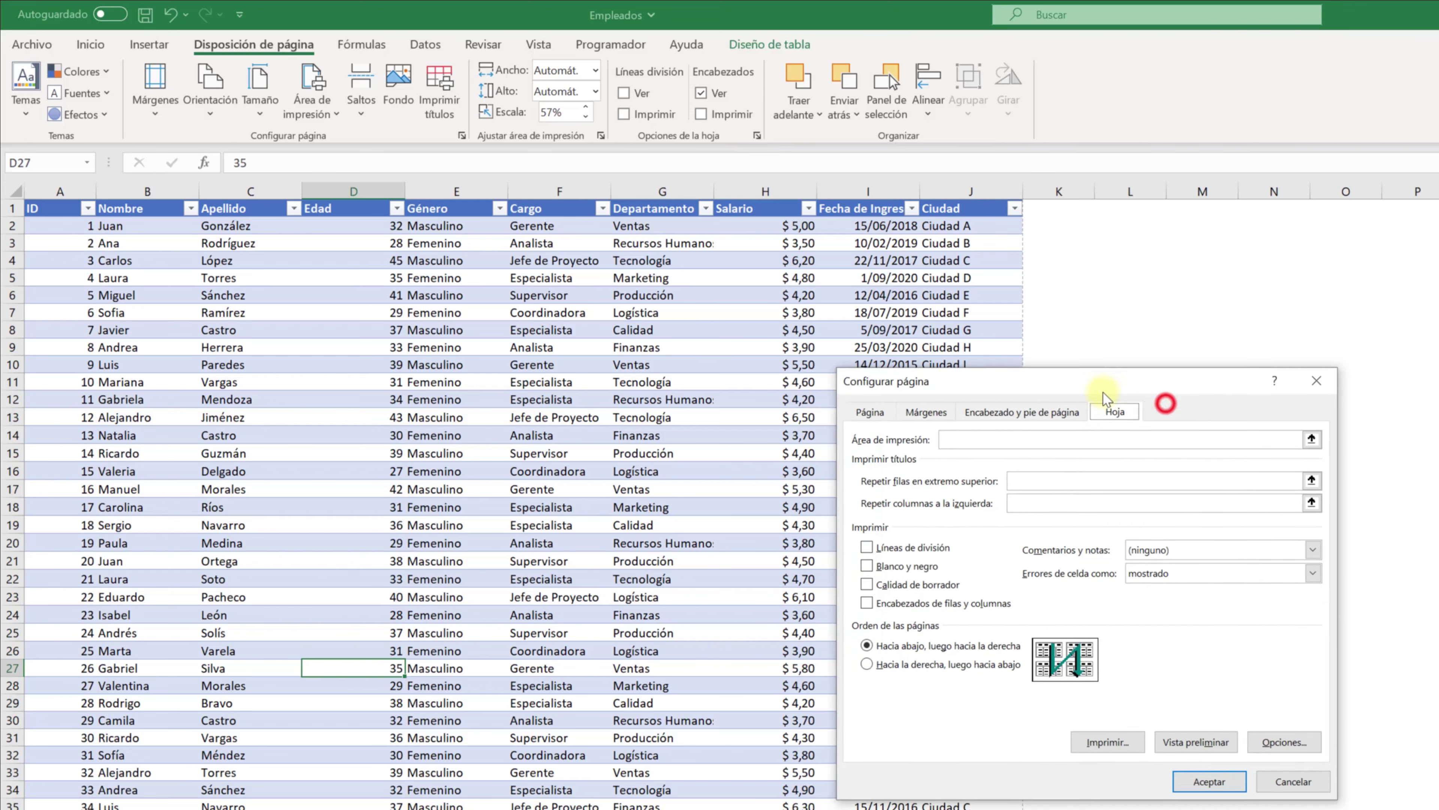
{"action": "left_click", "coordinate": [1326, 389]}
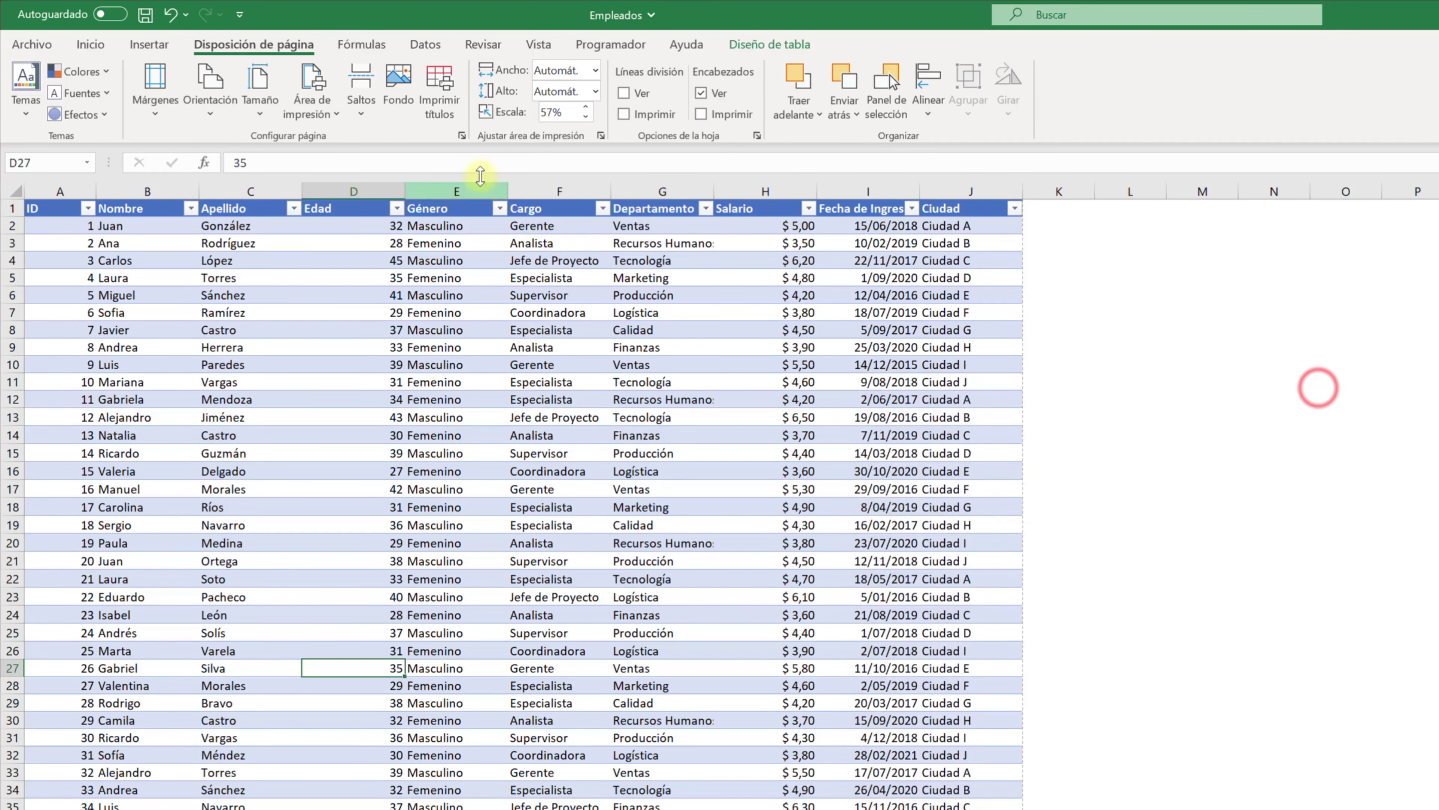
Under Imprimir títulos, set Repetir filas en extremo superior to $1:$1 and confirm with Aceptar
{"action": "left_click", "coordinate": [458, 119]}
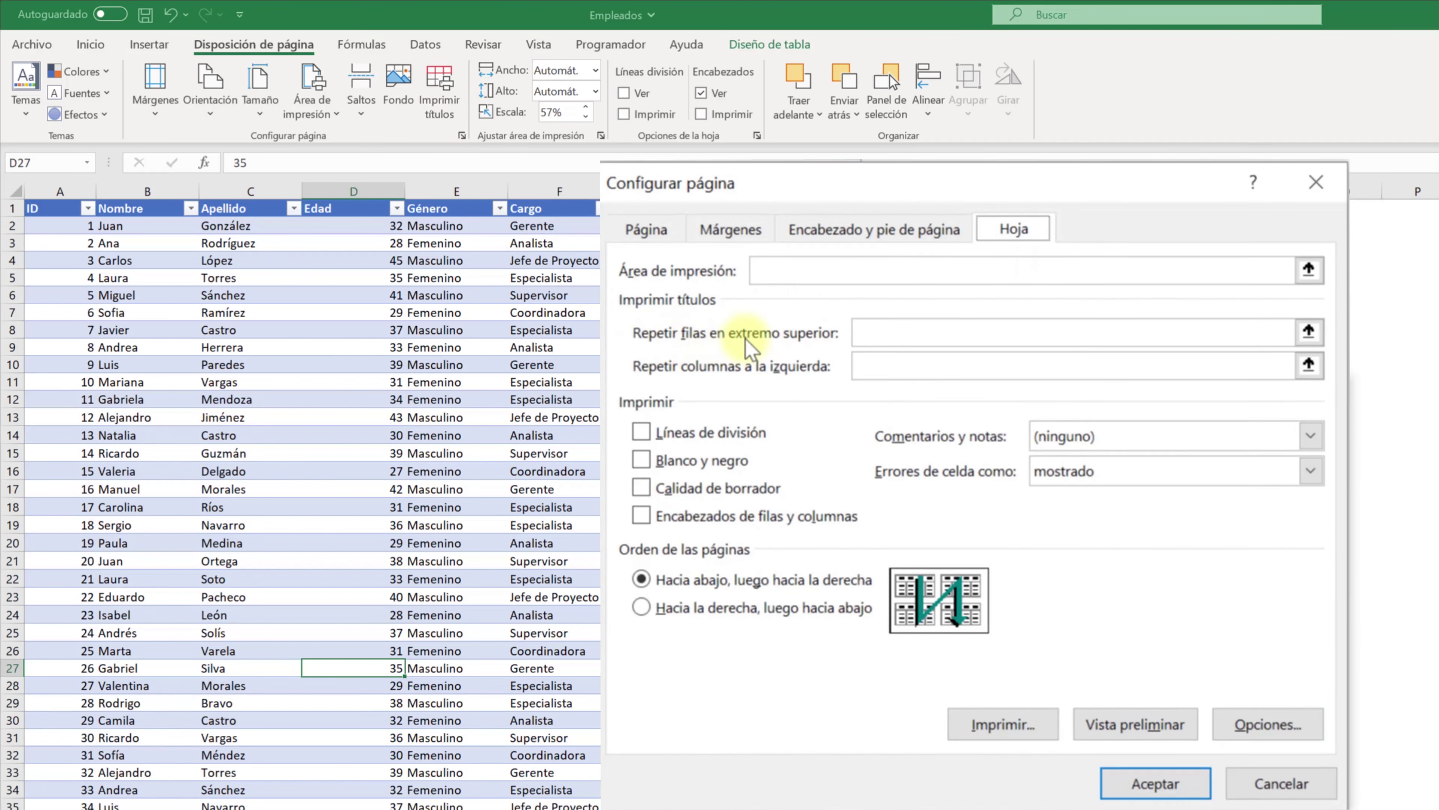
{"action": "left_click", "coordinate": [873, 335]}
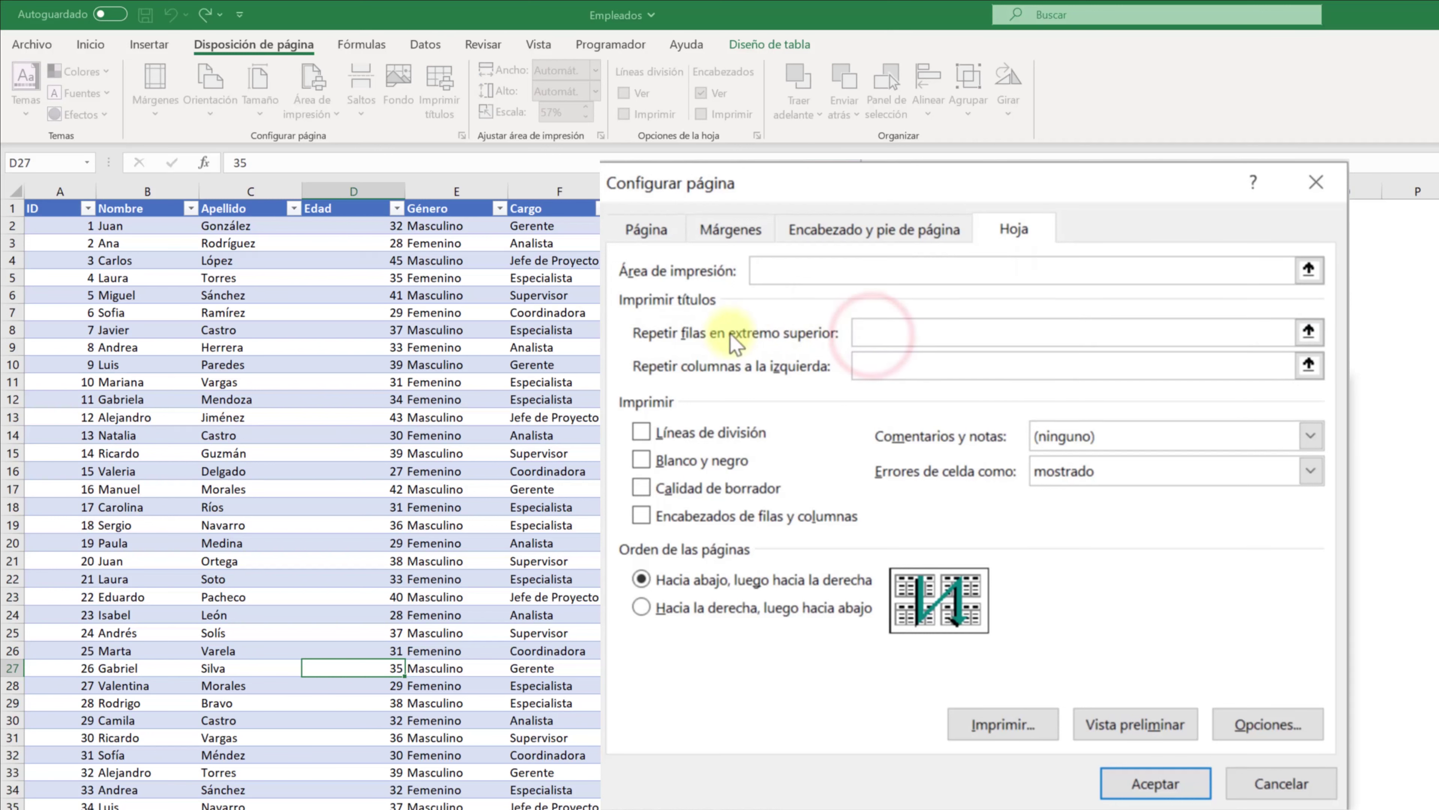
{"action": "left_click", "coordinate": [201, 394]}
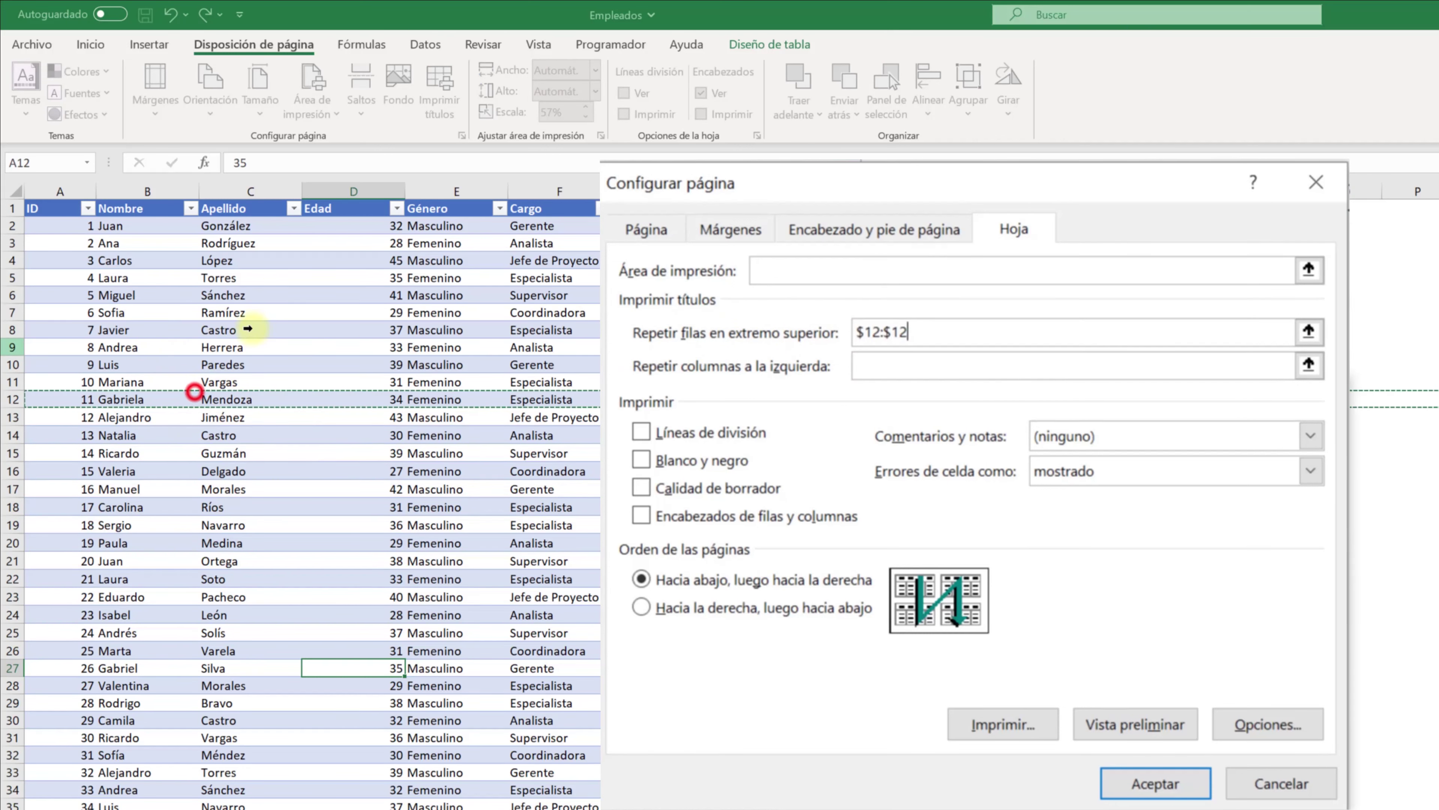
{"action": "left_click", "coordinate": [273, 560]}
{"action": "left_click", "coordinate": [339, 359]}
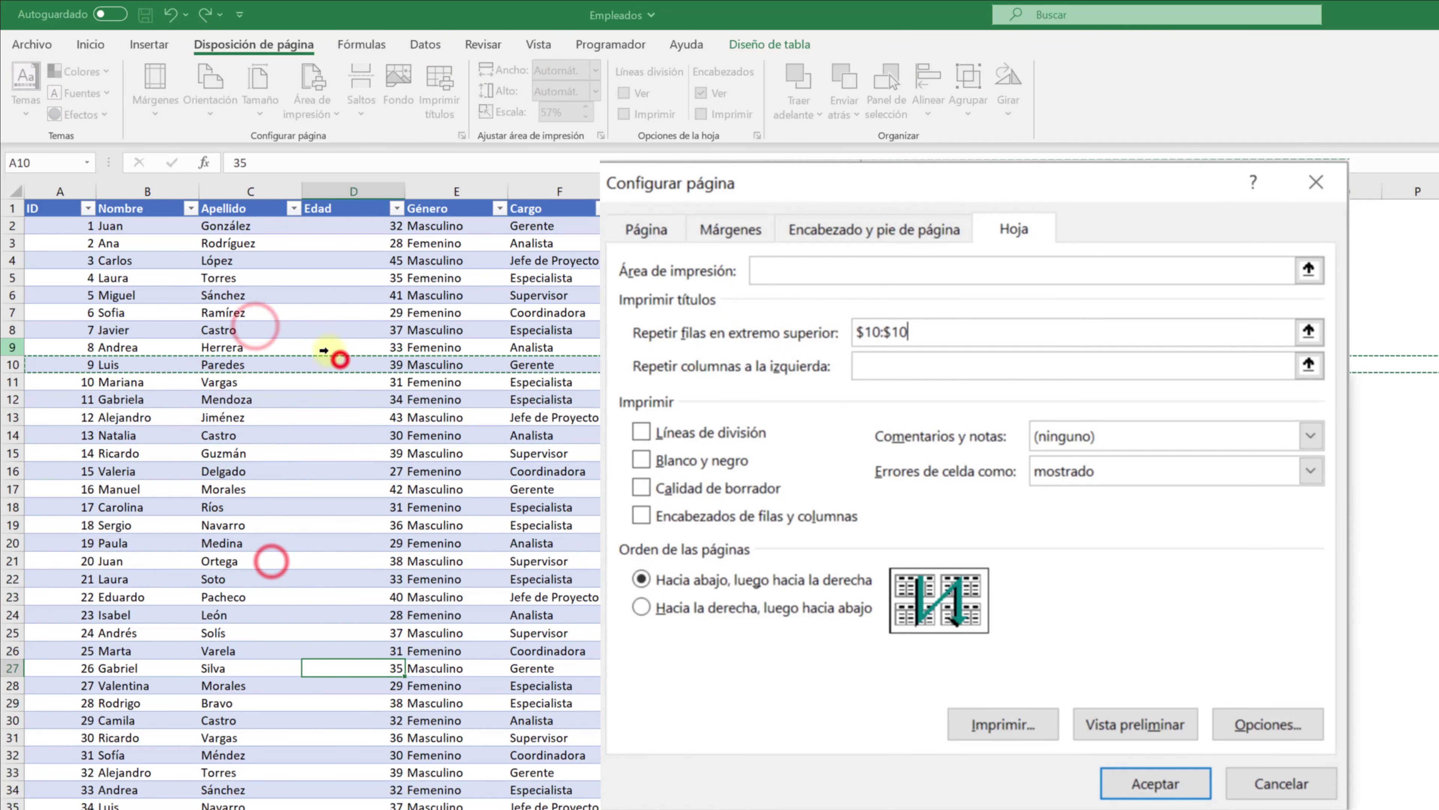
{"action": "left_click", "coordinate": [157, 208]}
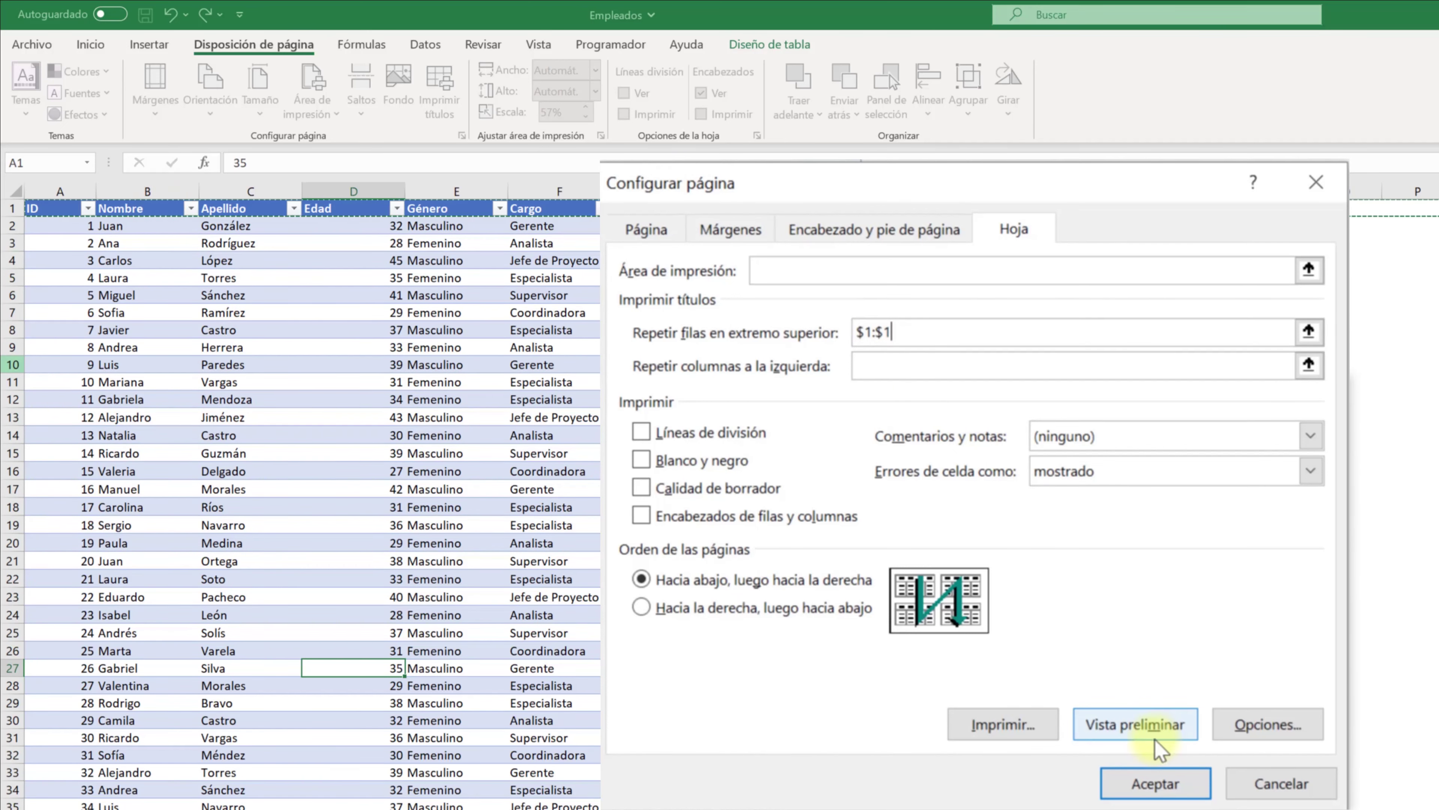
{"action": "left_click", "coordinate": [1156, 783]}
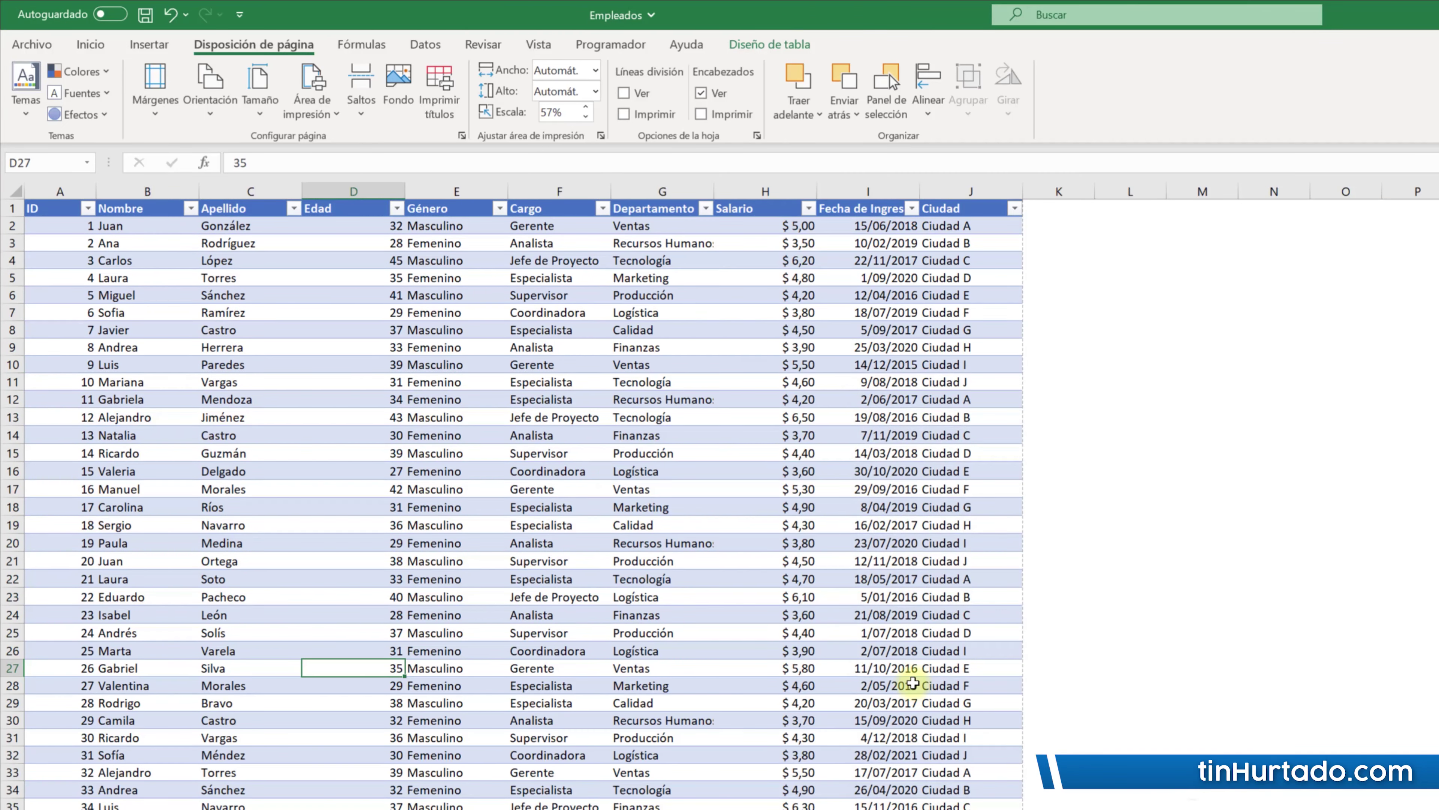
{"action": "key", "text": "ctrl+p"}
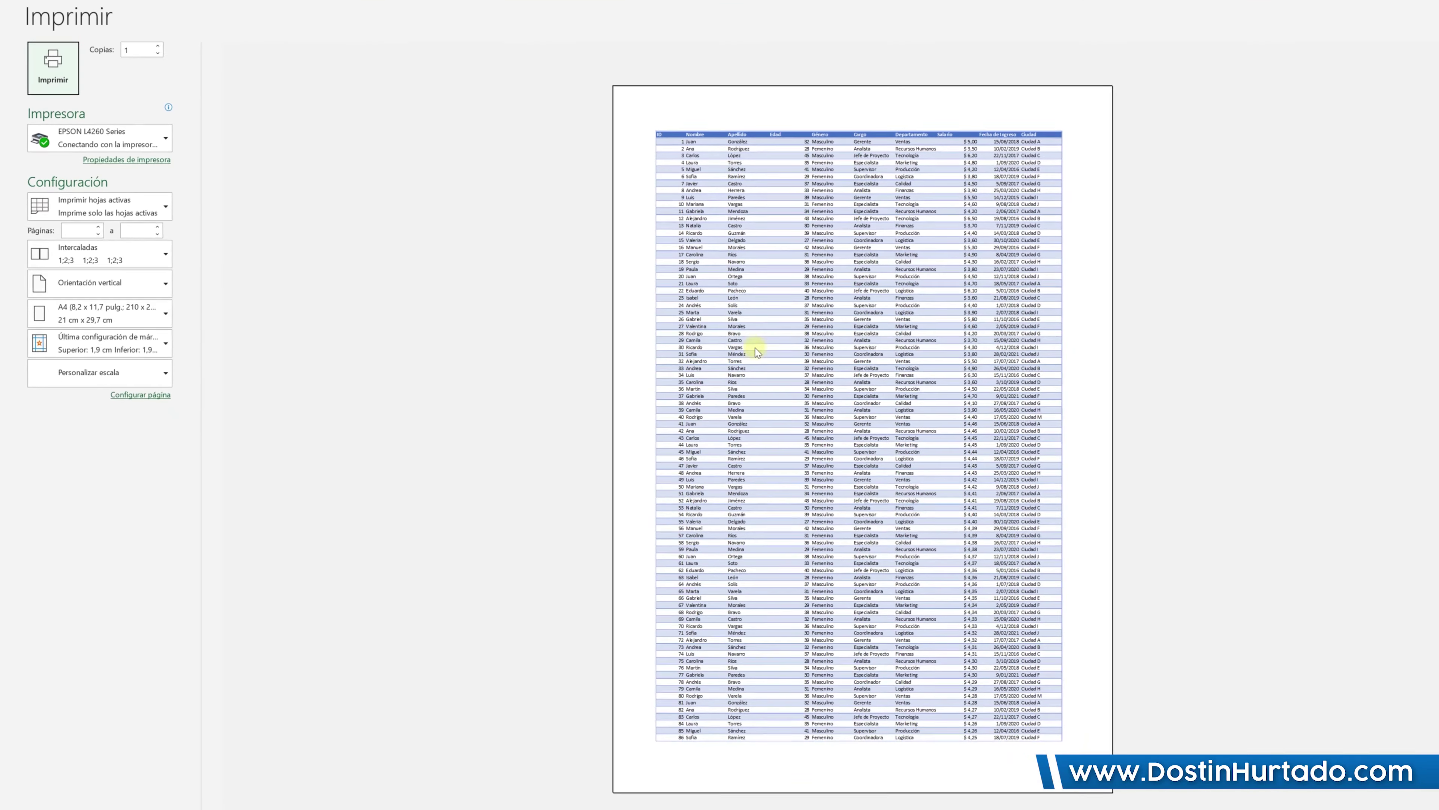
{"action": "scroll", "coordinate": [809, 246], "scroll_direction": "down", "scroll_amount": 1}
{"action": "scroll", "coordinate": [809, 247], "scroll_direction": "down", "scroll_amount": 1}
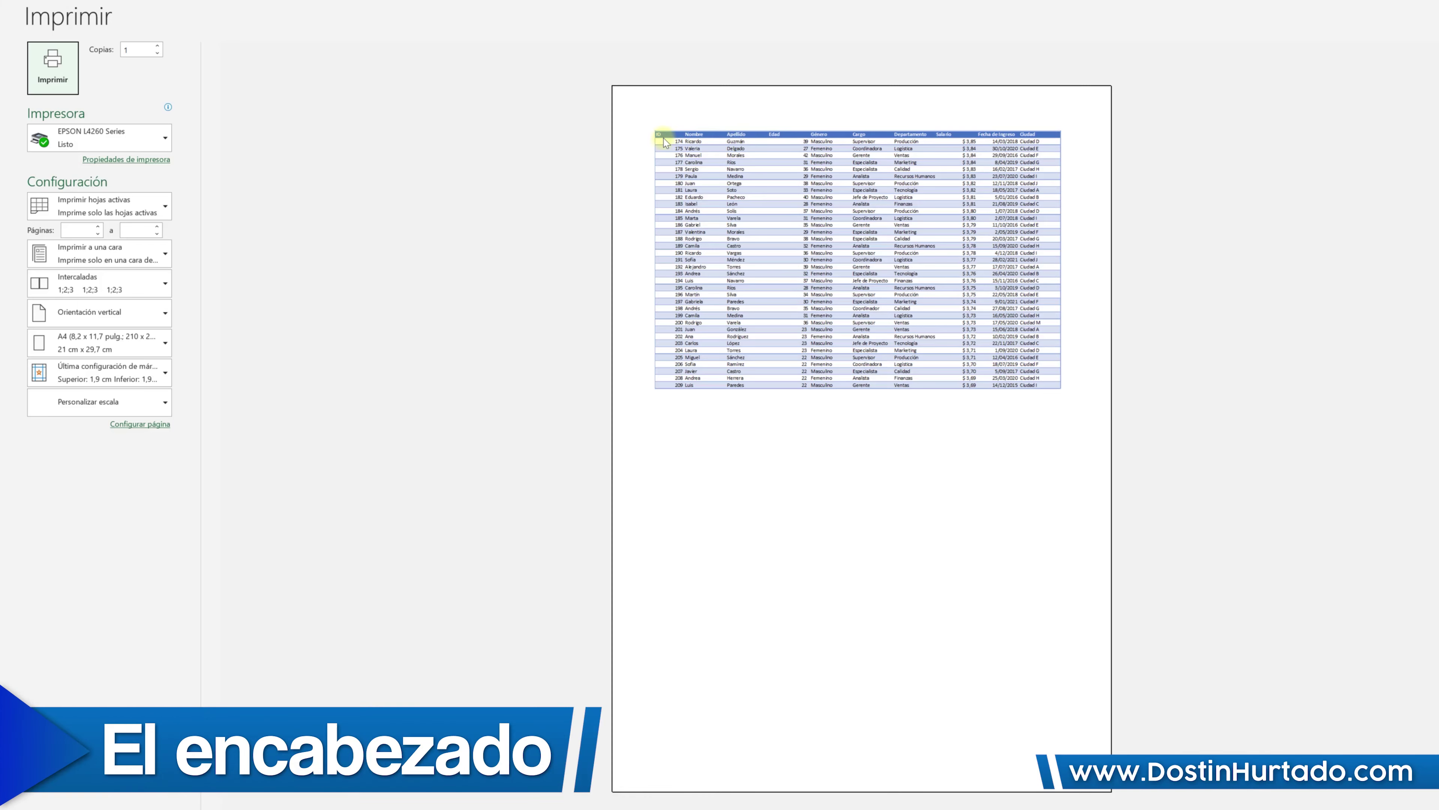
{"action": "scroll", "coordinate": [880, 408], "scroll_direction": "up", "scroll_amount": 1}
{"action": "scroll", "coordinate": [816, 407], "scroll_direction": "up", "scroll_amount": 1}
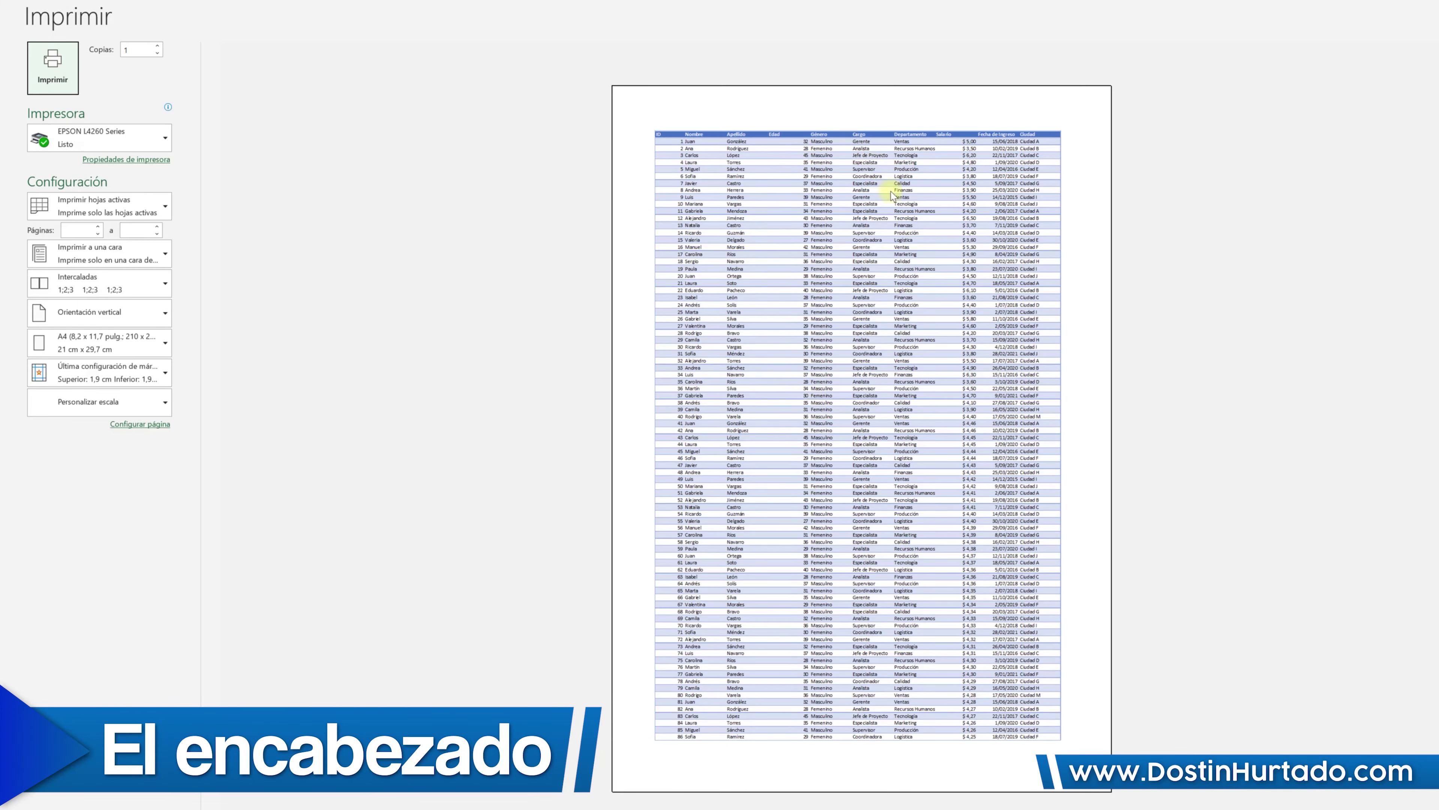
{"action": "scroll", "coordinate": [731, 334], "scroll_direction": "down", "scroll_amount": 2}
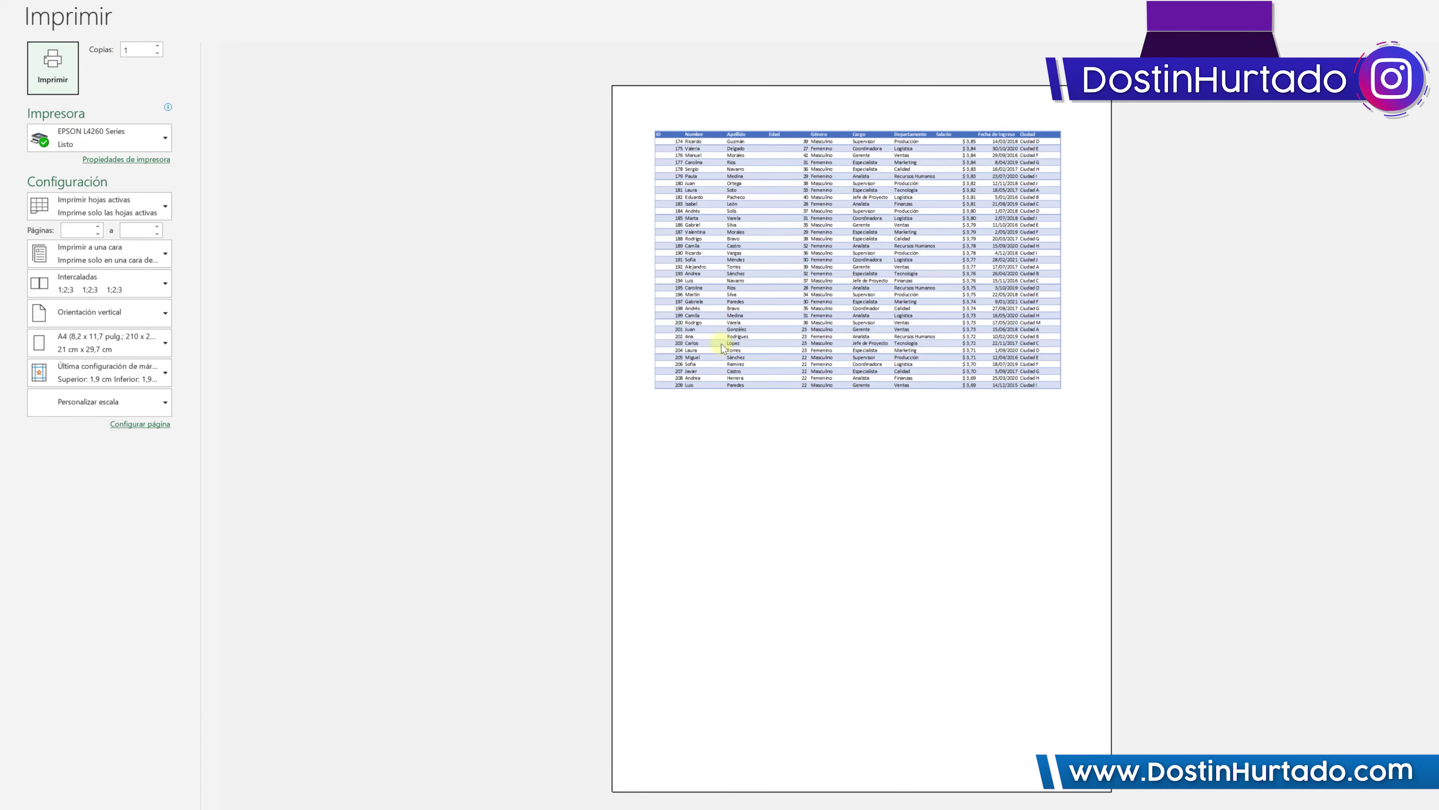
{"action": "scroll", "coordinate": [896, 411], "scroll_direction": "up", "scroll_amount": 2}
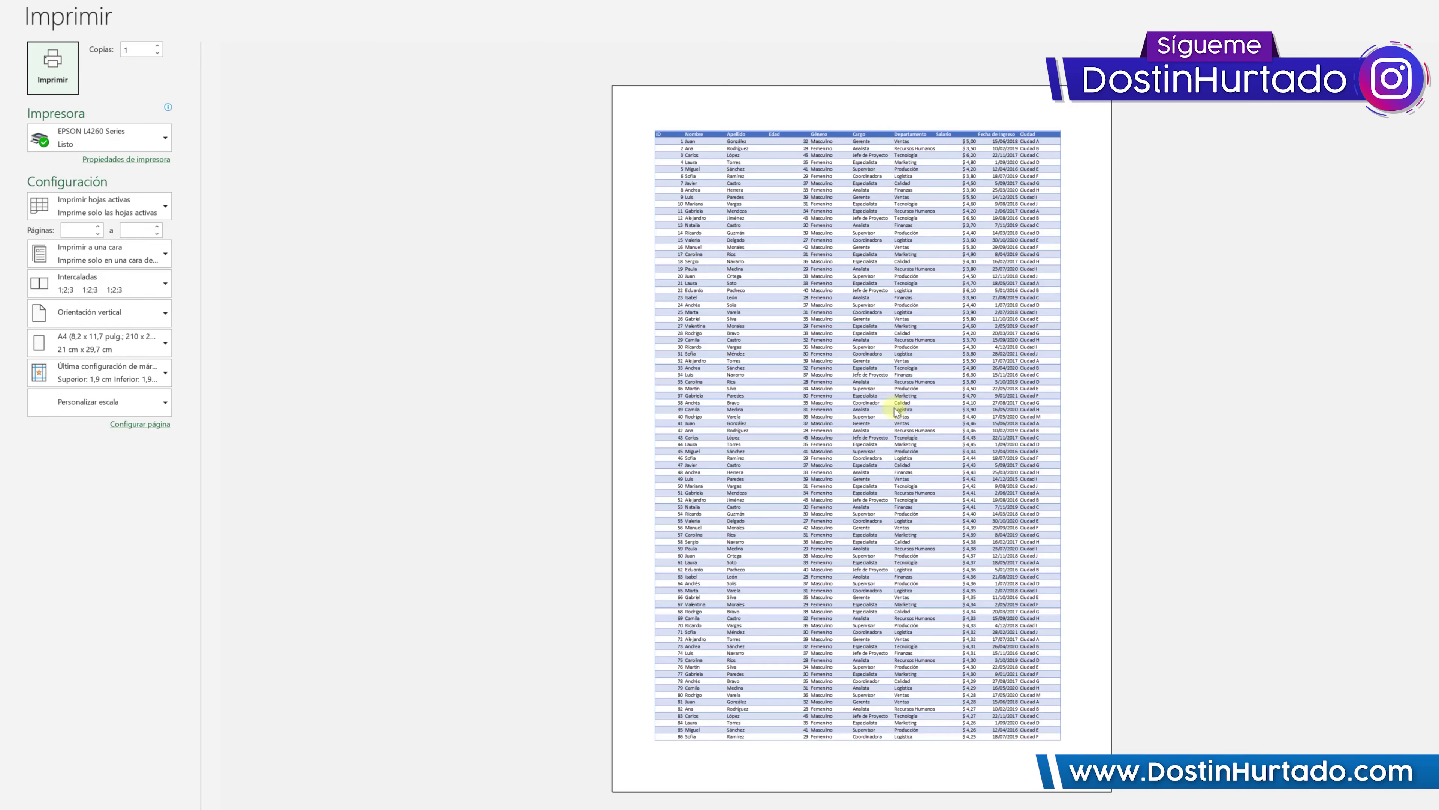
{"action": "key", "text": "Escape"}
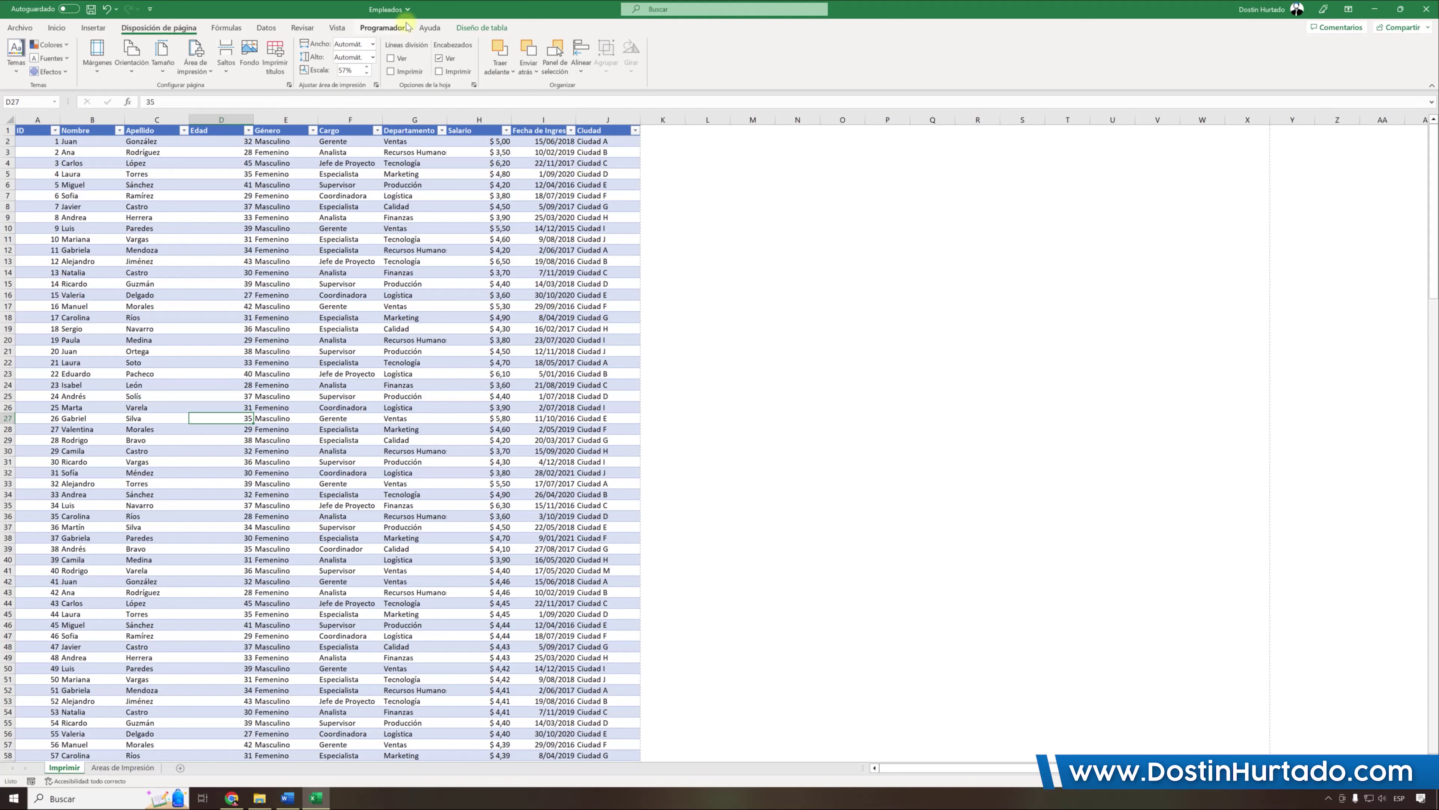
{"action": "left_click", "coordinate": [336, 27]}
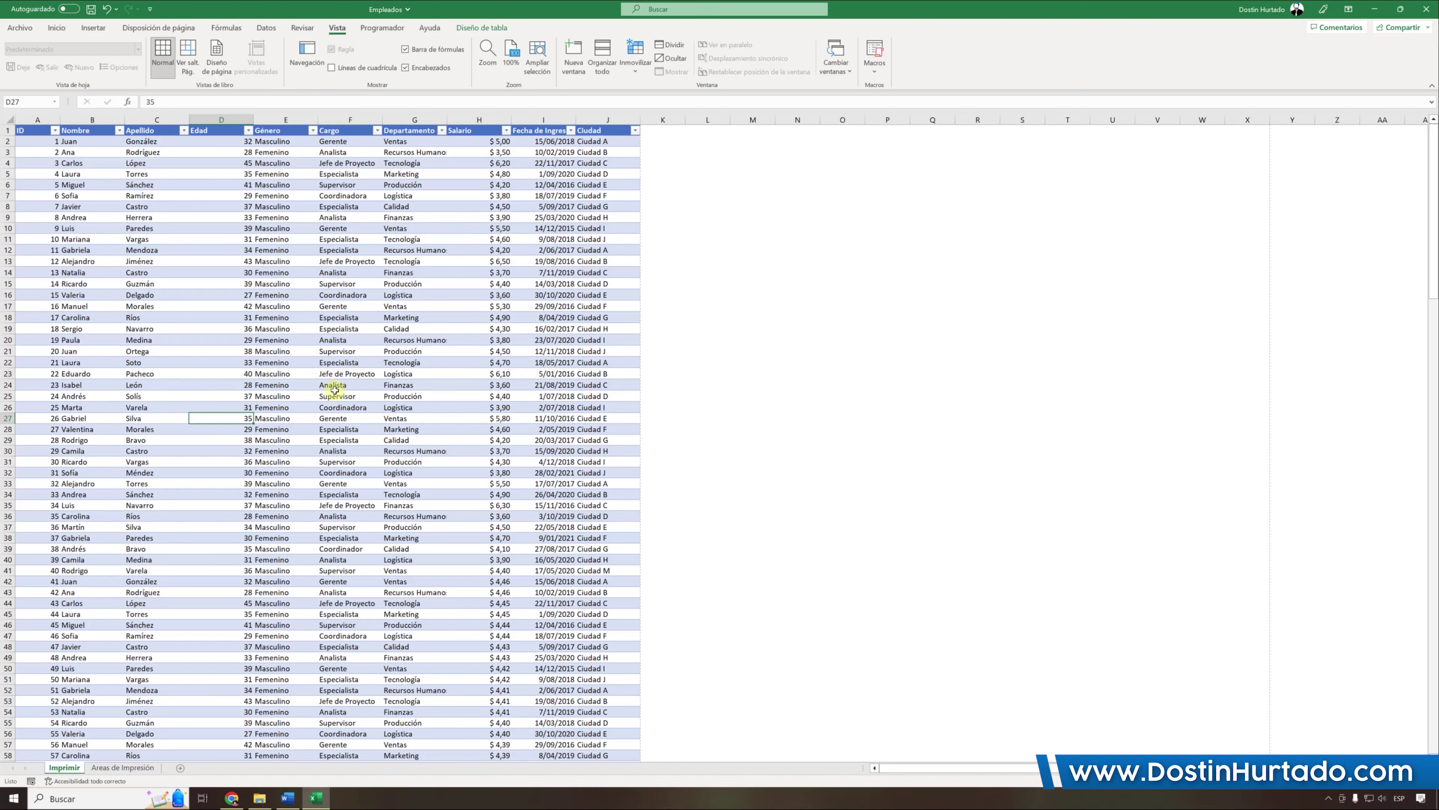
{"action": "left_click", "coordinate": [111, 770]}
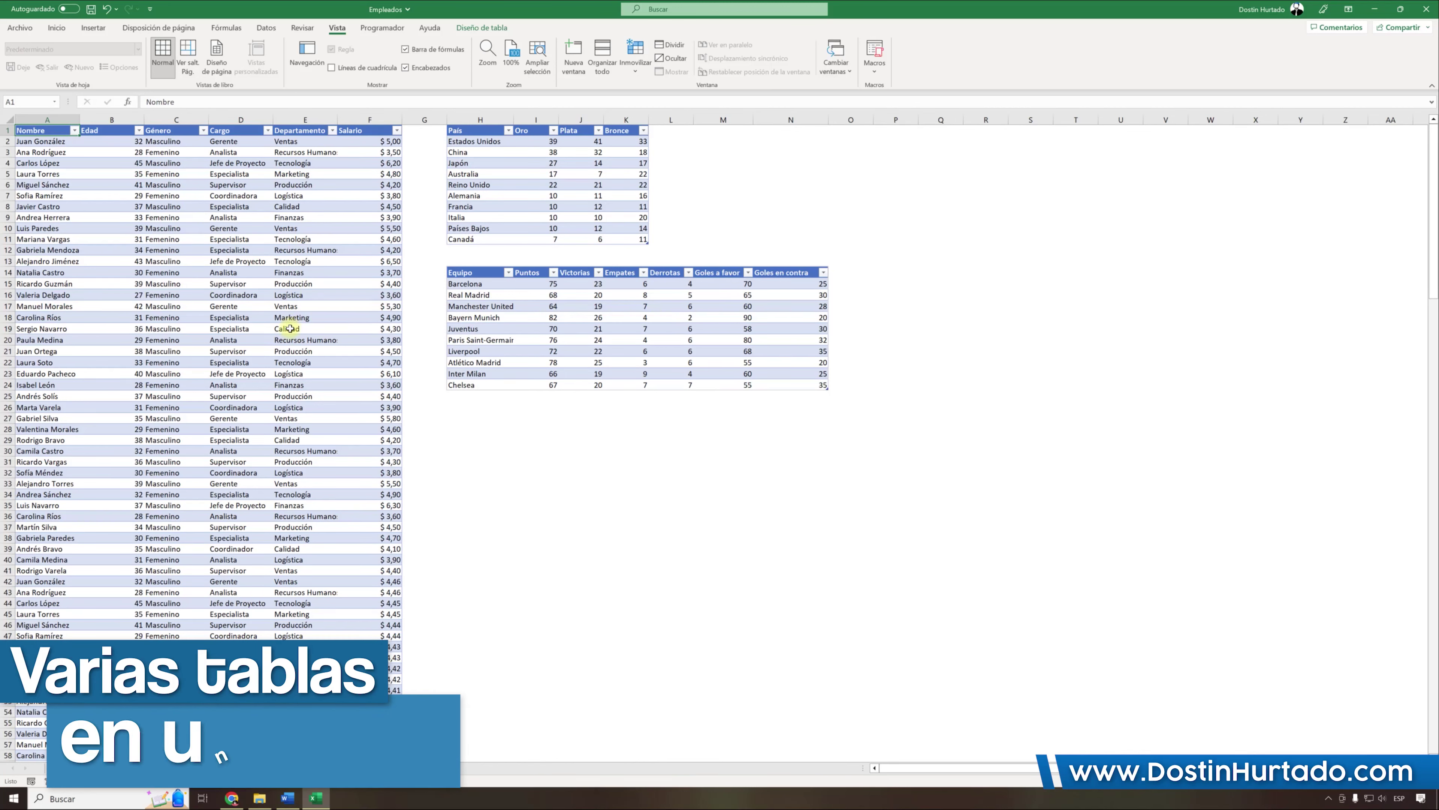
{"action": "left_click_drag", "start_coordinate": [465, 130], "coordinate": [632, 239]}
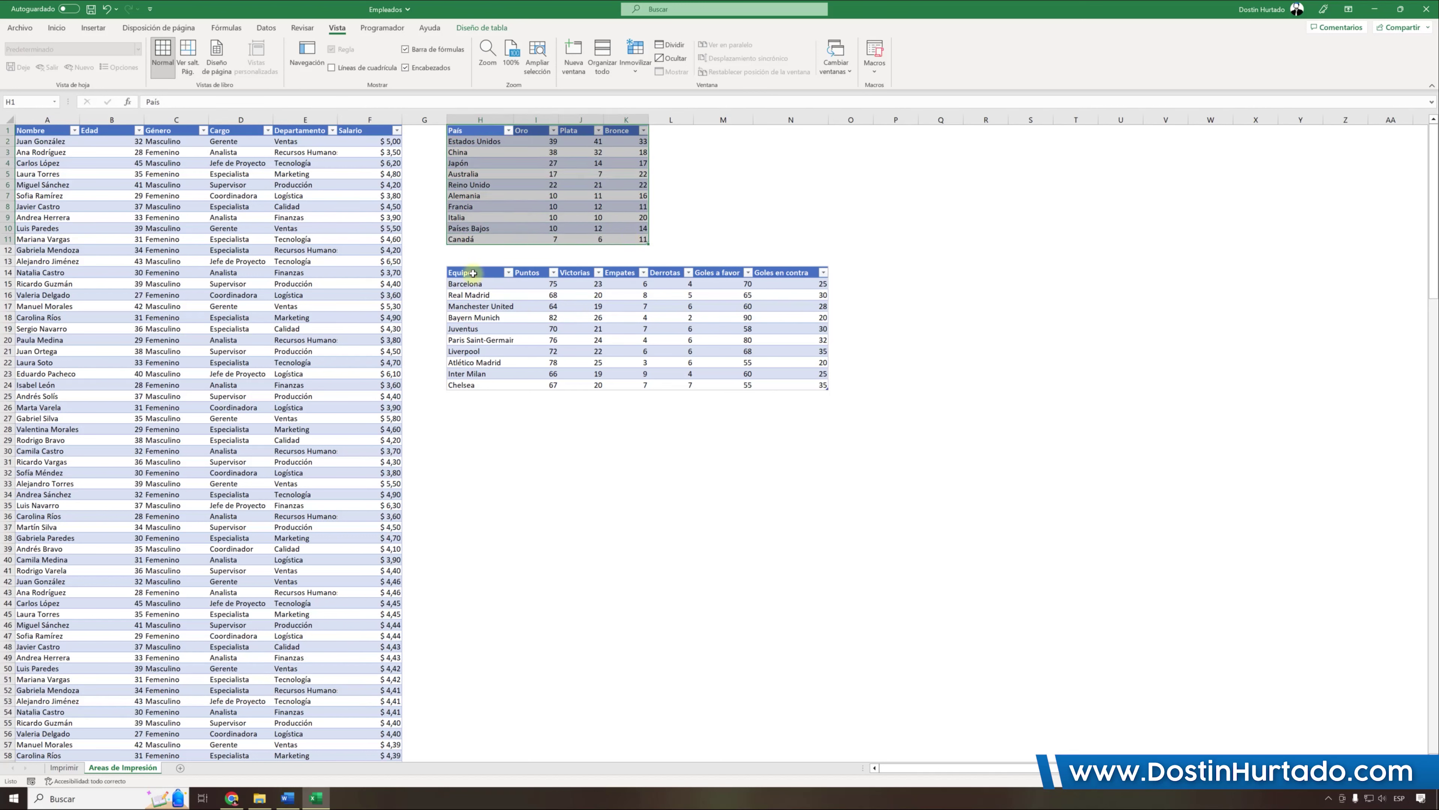
{"action": "left_click_drag", "start_coordinate": [473, 272], "coordinate": [796, 381]}
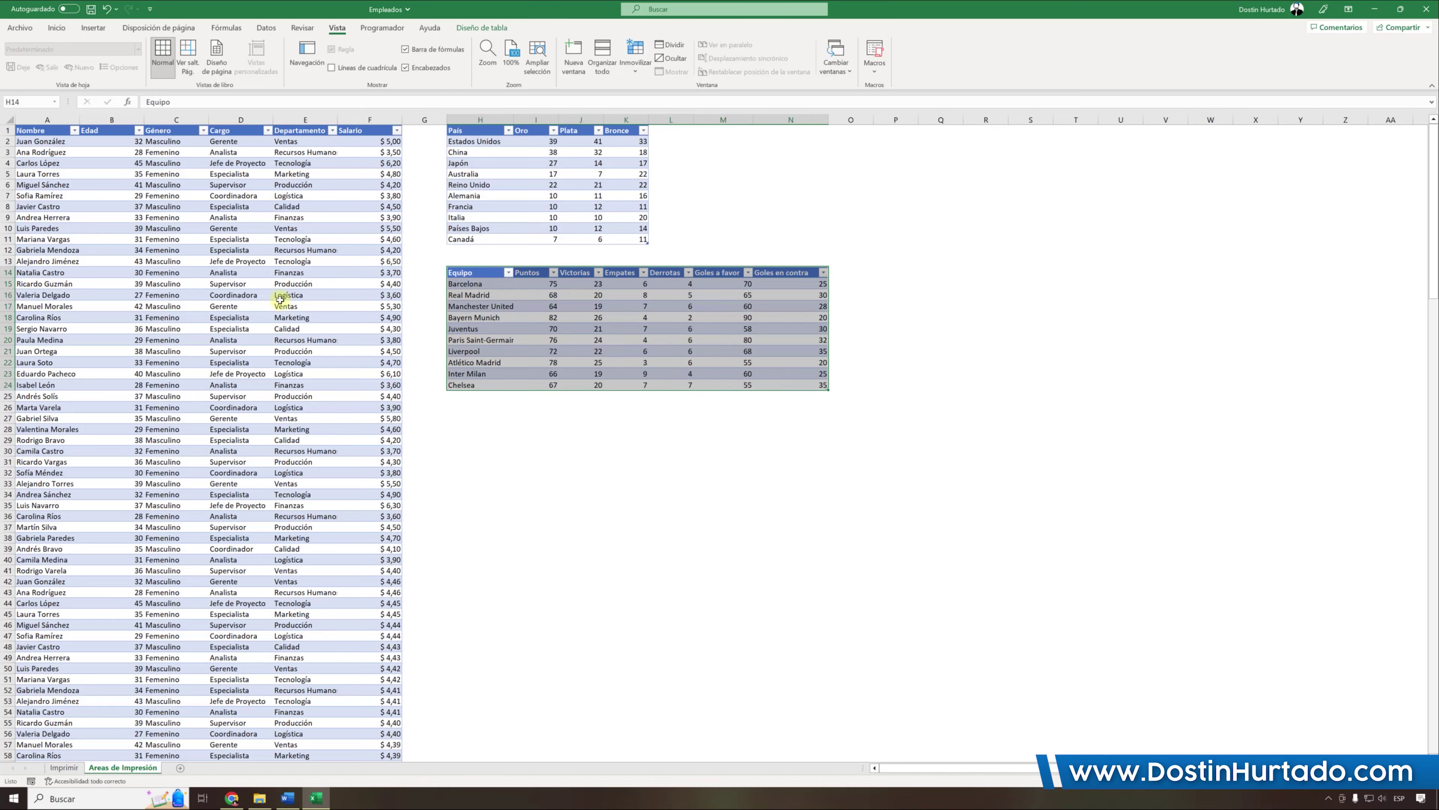
{"action": "left_click", "coordinate": [279, 299]}
{"action": "left_click_drag", "start_coordinate": [46, 119], "coordinate": [352, 252]}
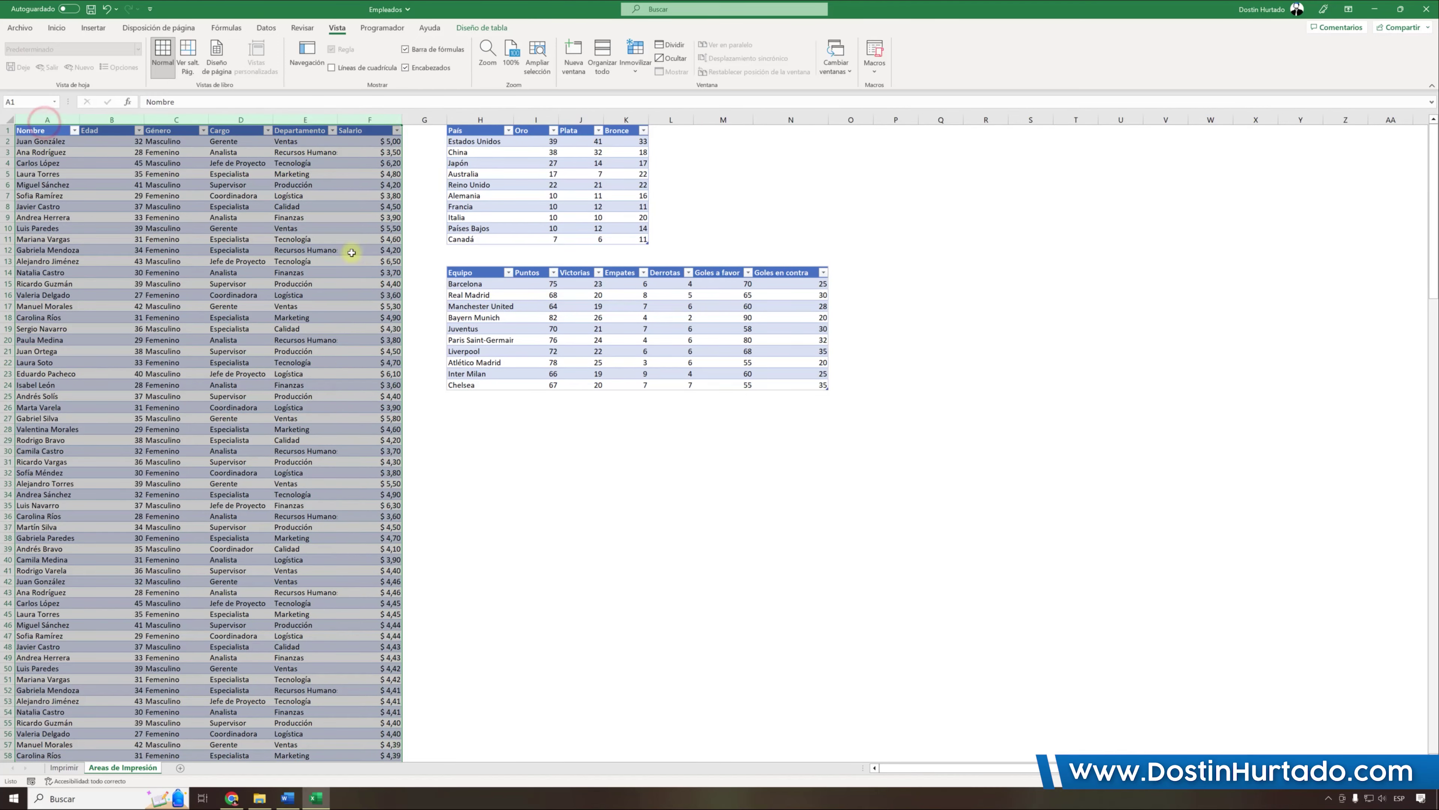
{"action": "left_click", "coordinate": [304, 284]}
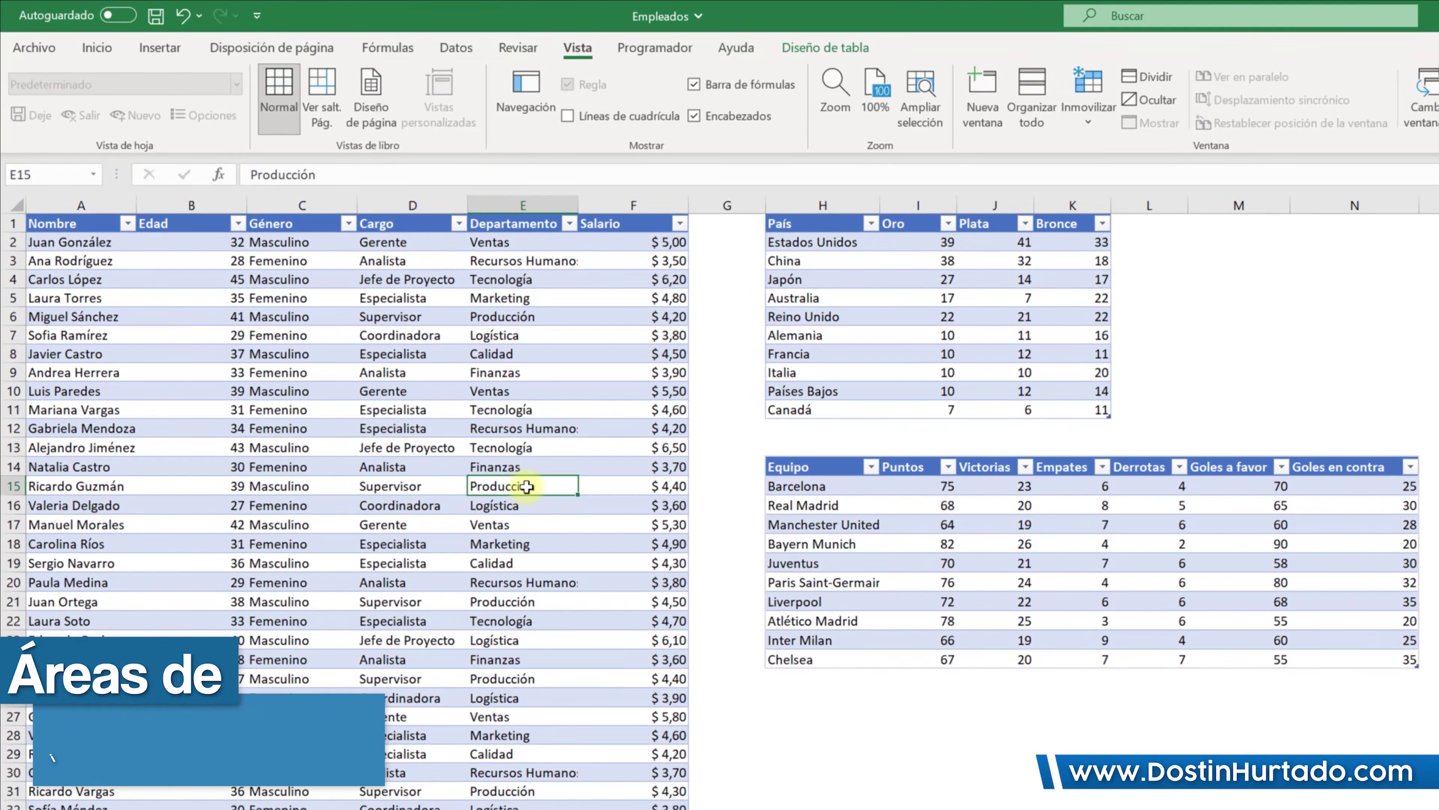
Set the País medal table H1:K11 as the print area
{"action": "left_click", "coordinate": [294, 55]}
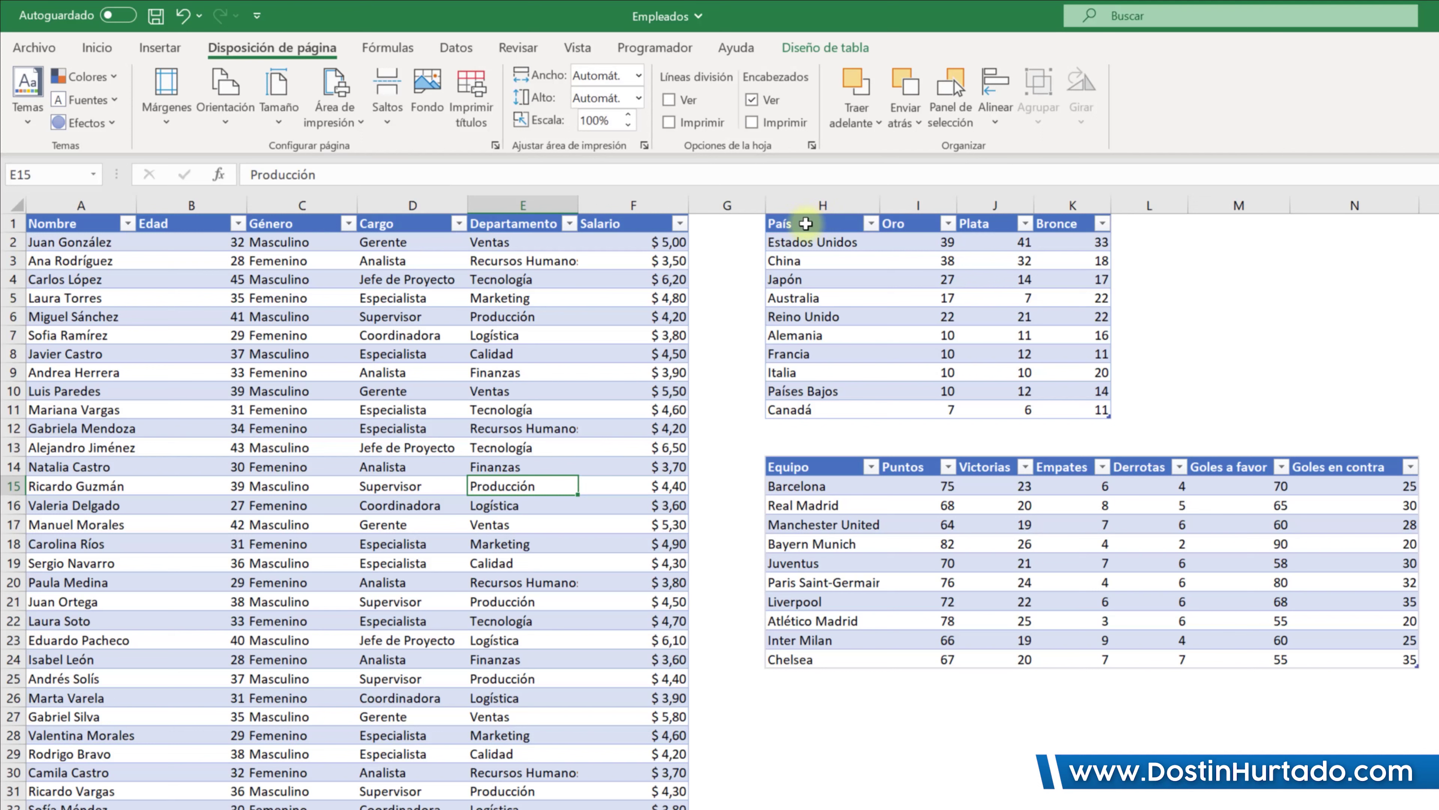
{"action": "left_click_drag", "start_coordinate": [806, 224], "coordinate": [1104, 415]}
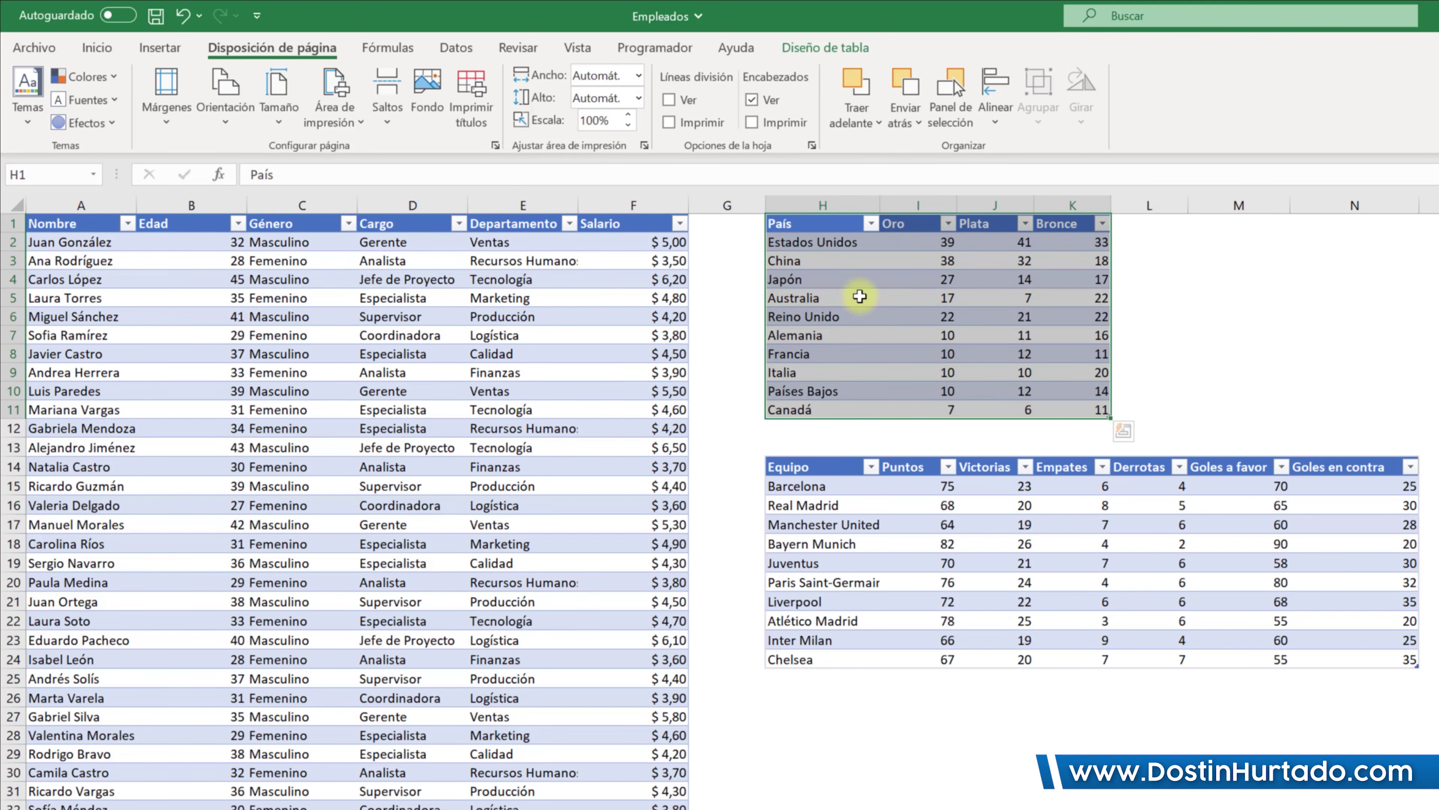
{"action": "left_click", "coordinate": [360, 119]}
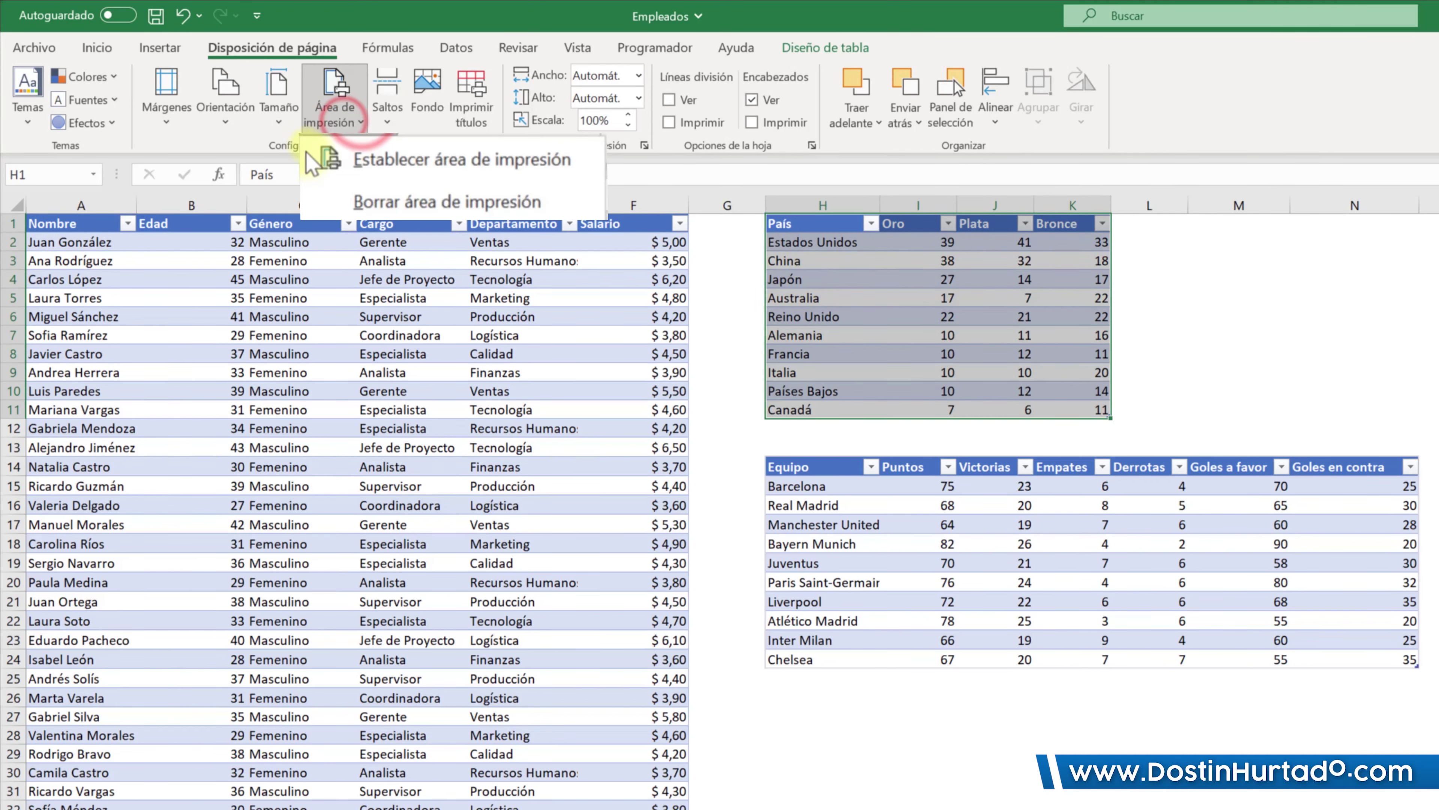
{"action": "left_click", "coordinate": [418, 152]}
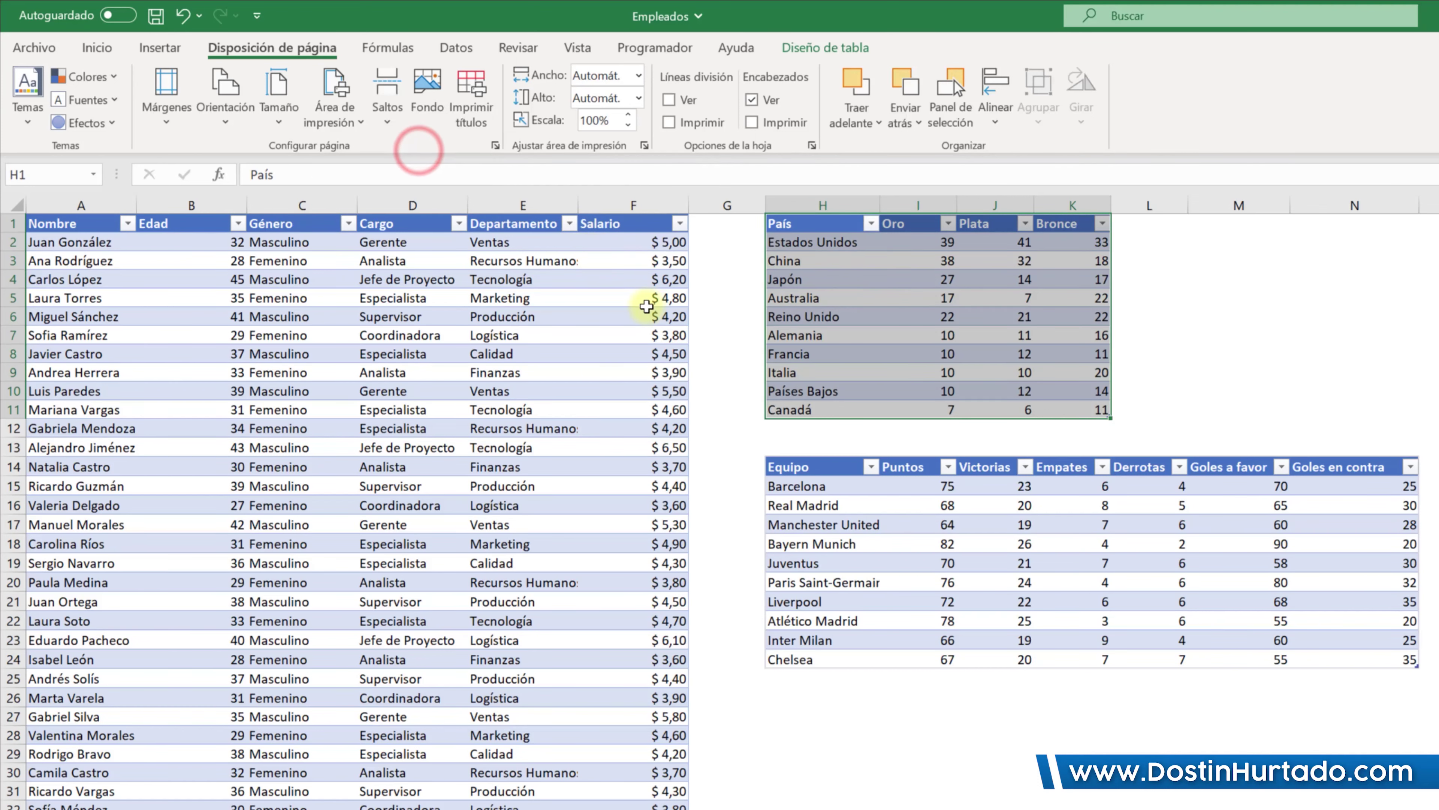
Check the medal-table print area in page break preview and in the print preview
{"action": "left_click", "coordinate": [595, 50]}
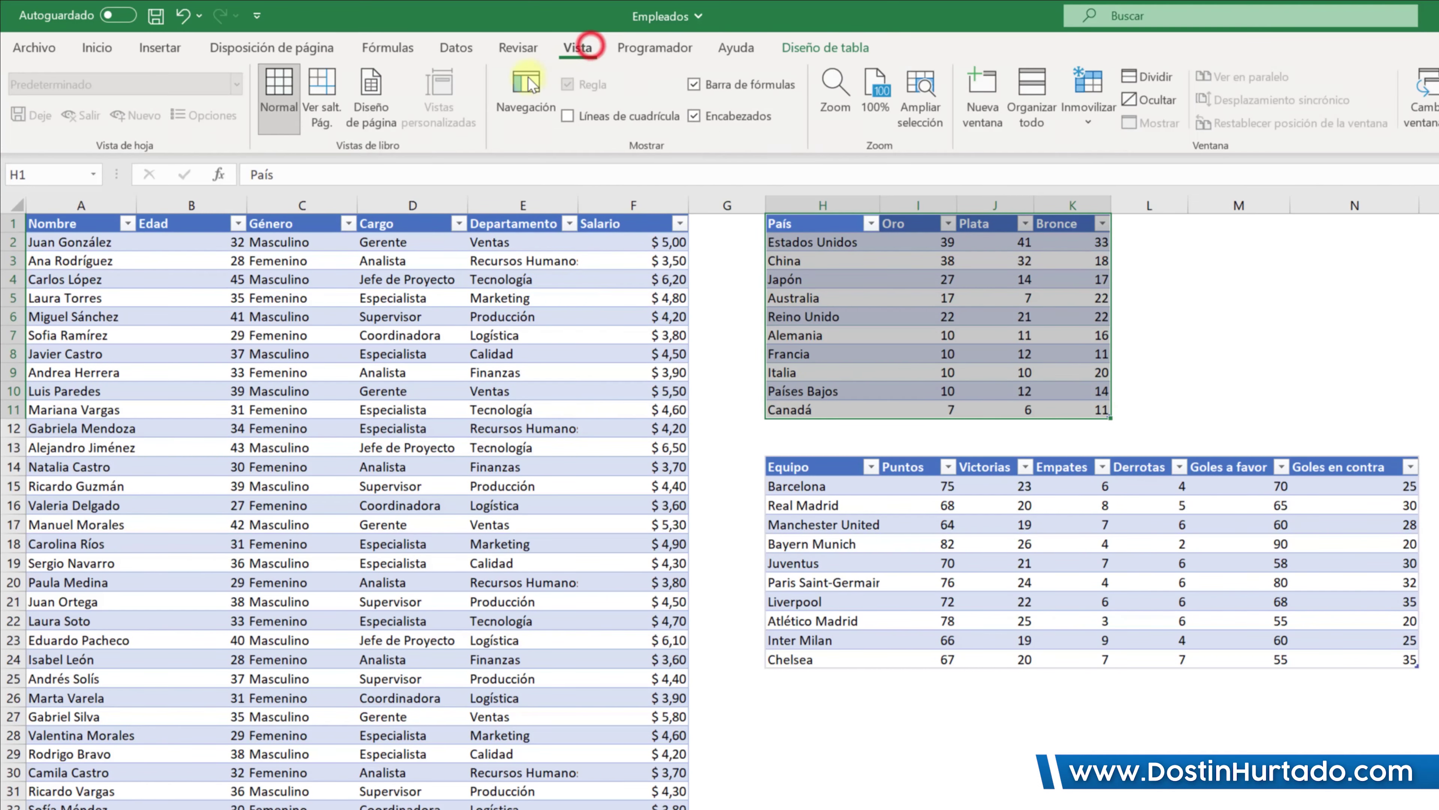
{"action": "left_click", "coordinate": [318, 99]}
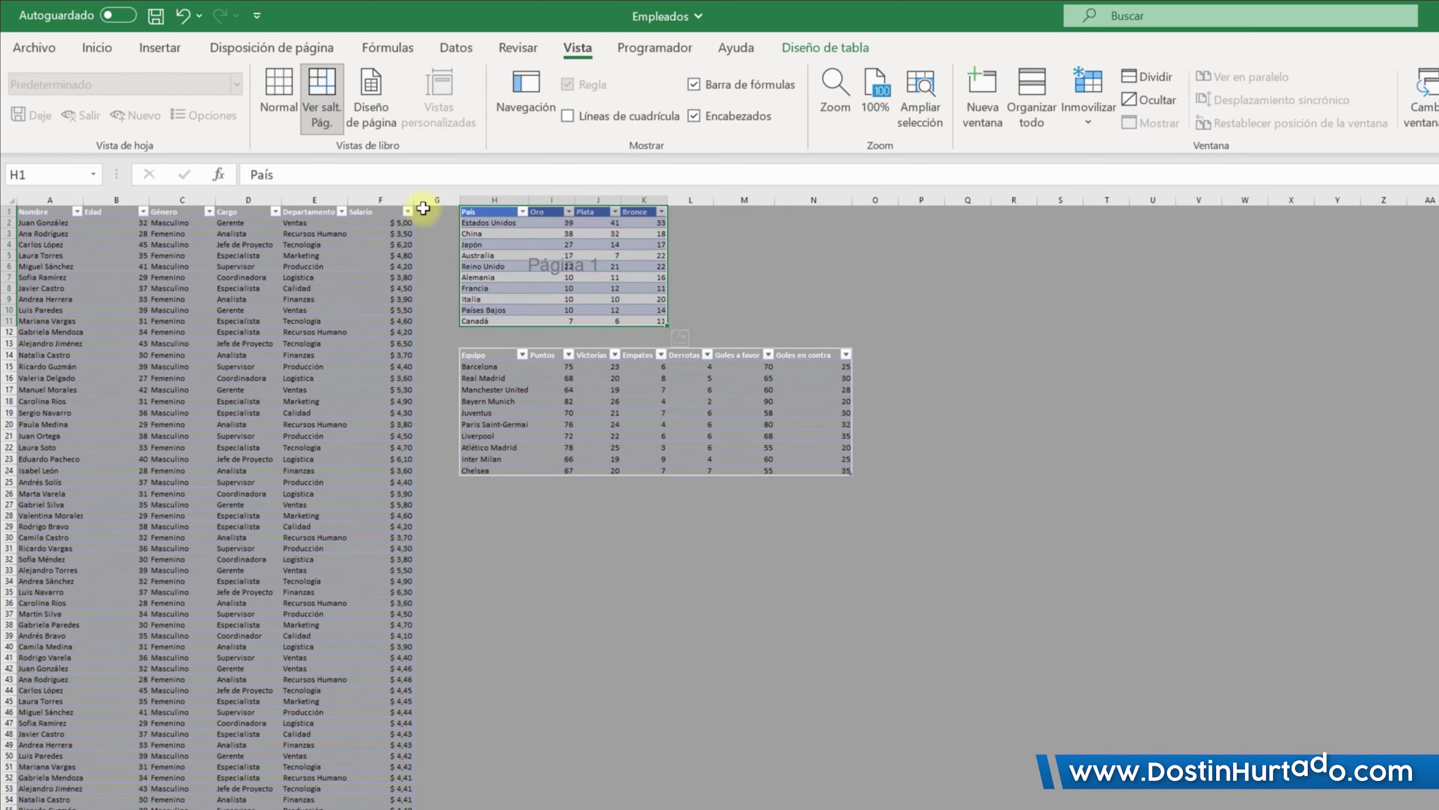
{"action": "left_click", "coordinate": [278, 96]}
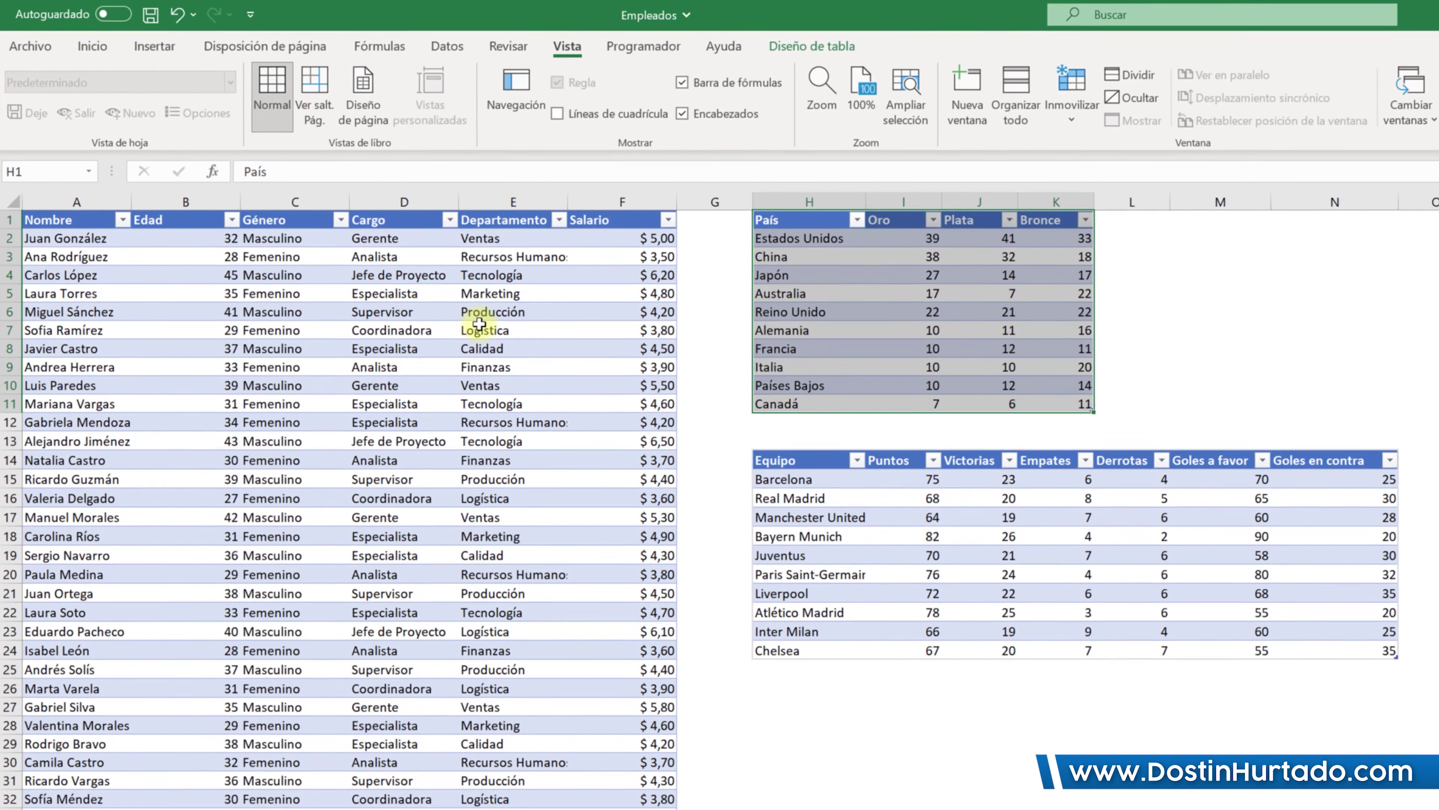
{"action": "key", "text": "ctrl+p"}
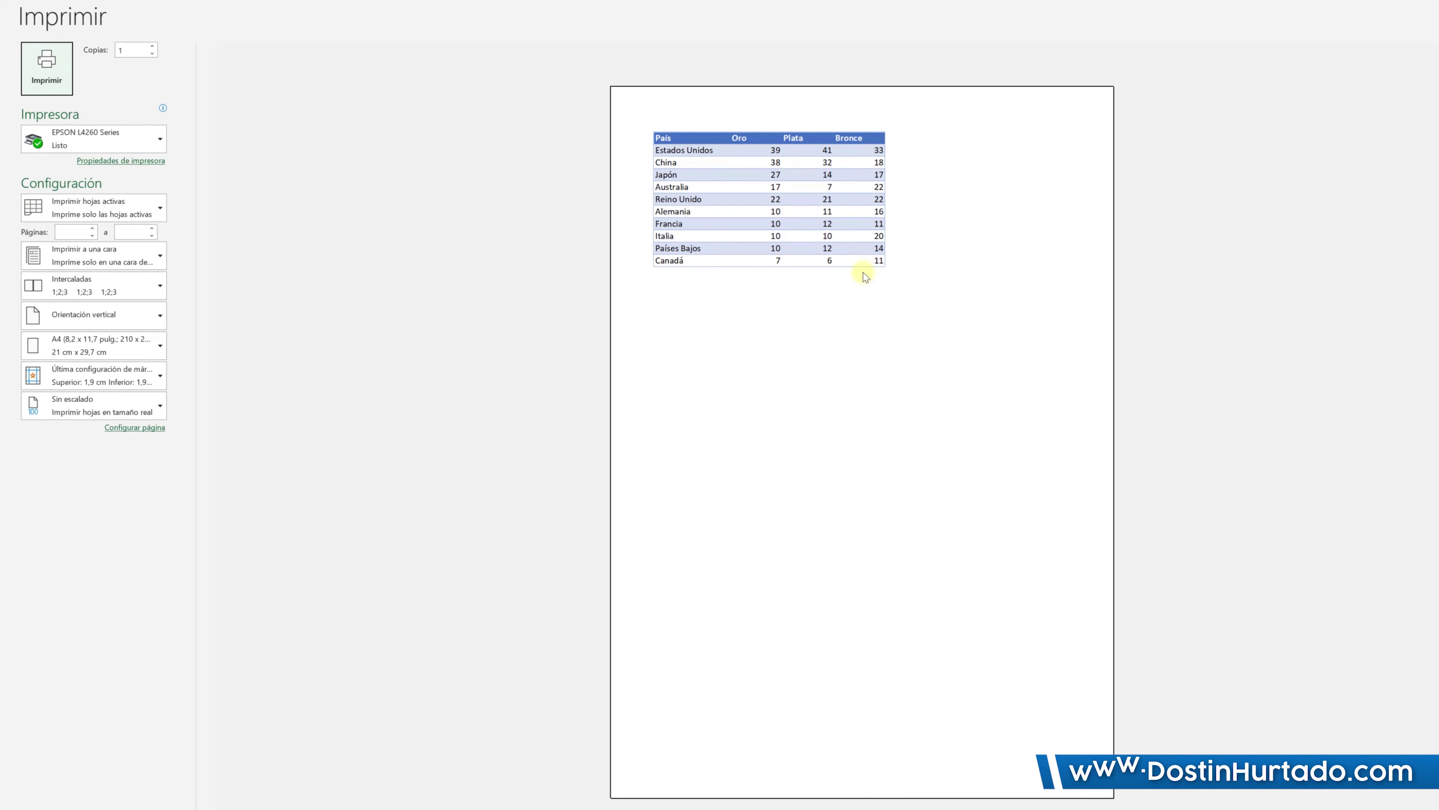
{"action": "key", "text": "Escape"}
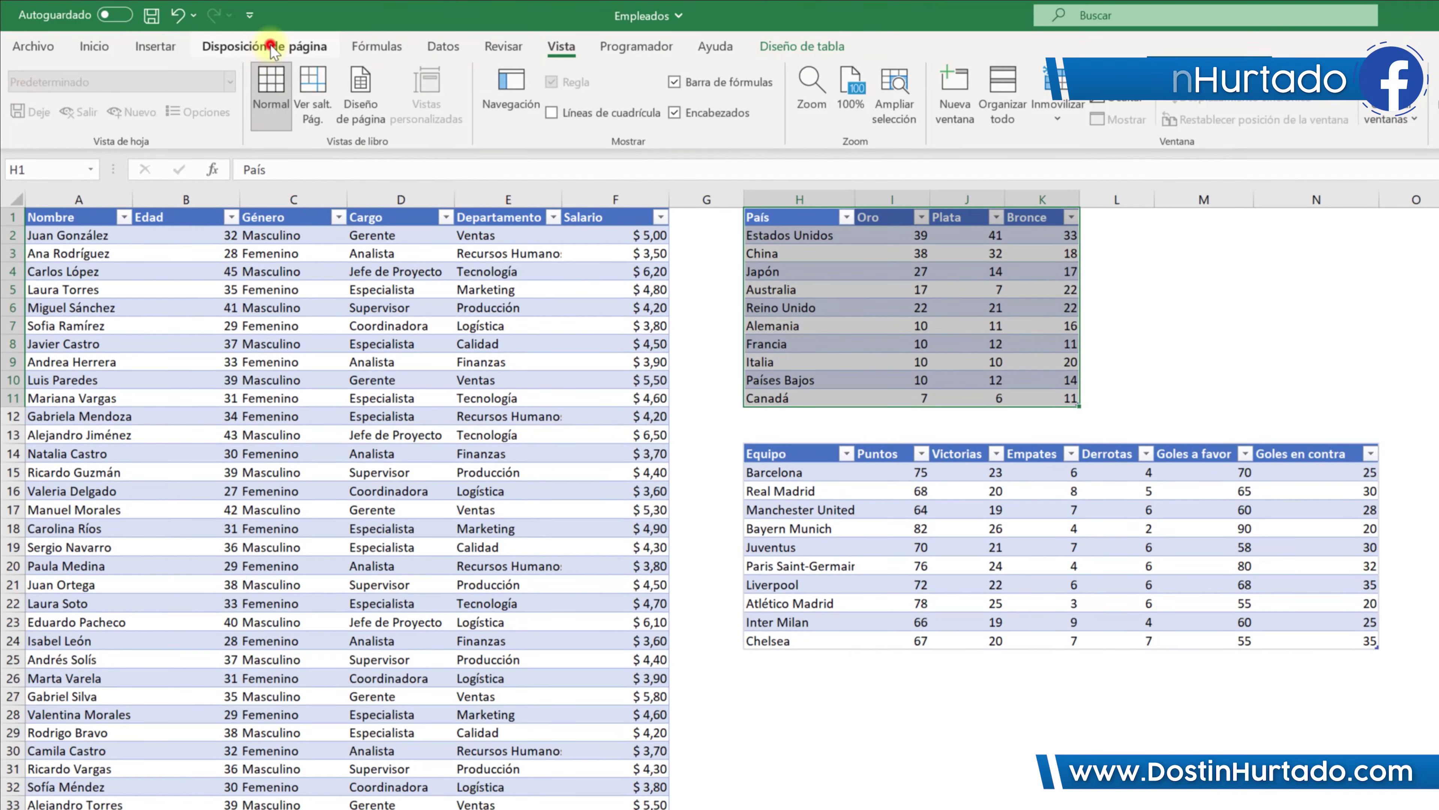
Select the Equipo football table and add it to the print area
{"action": "left_click", "coordinate": [271, 46]}
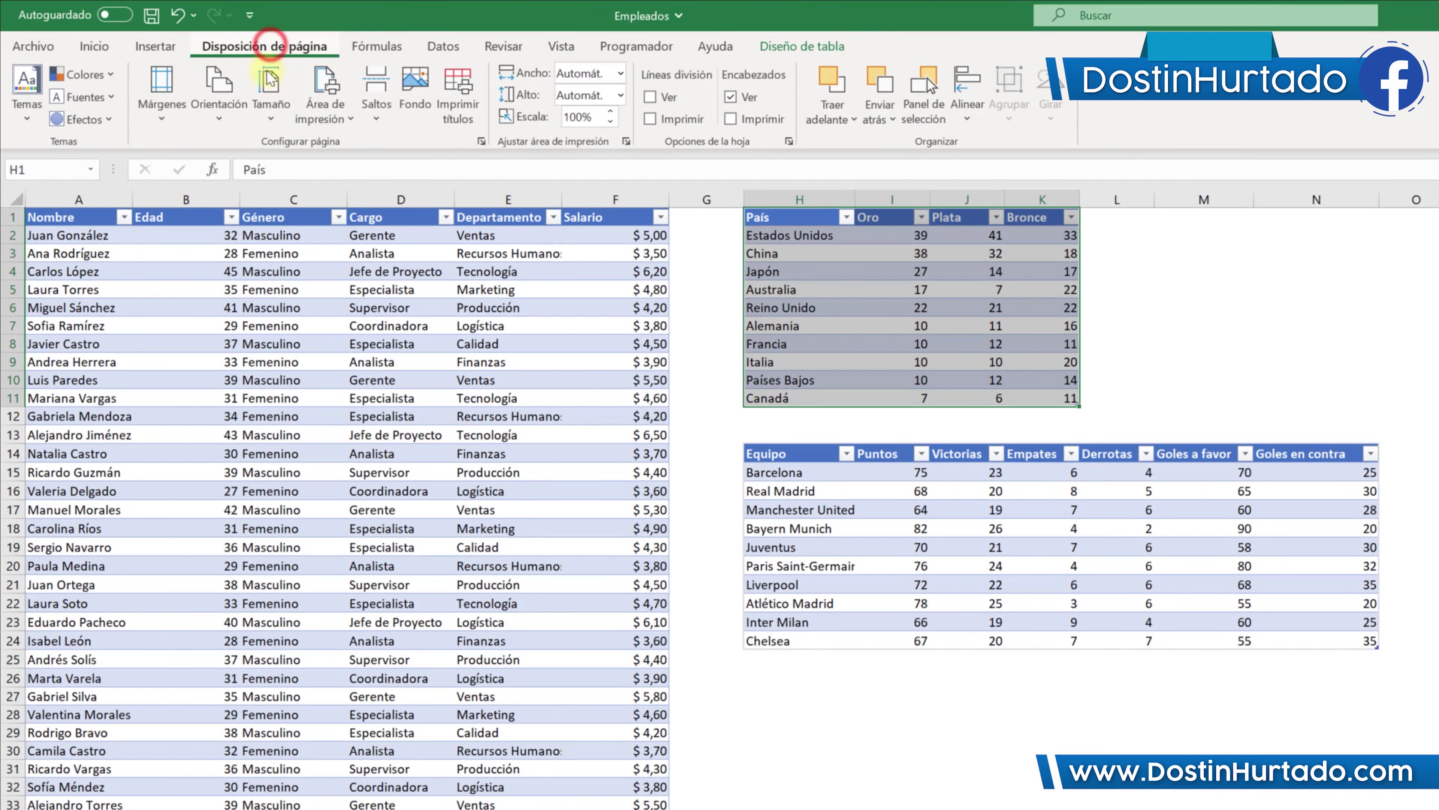
{"action": "left_click", "coordinate": [326, 111]}
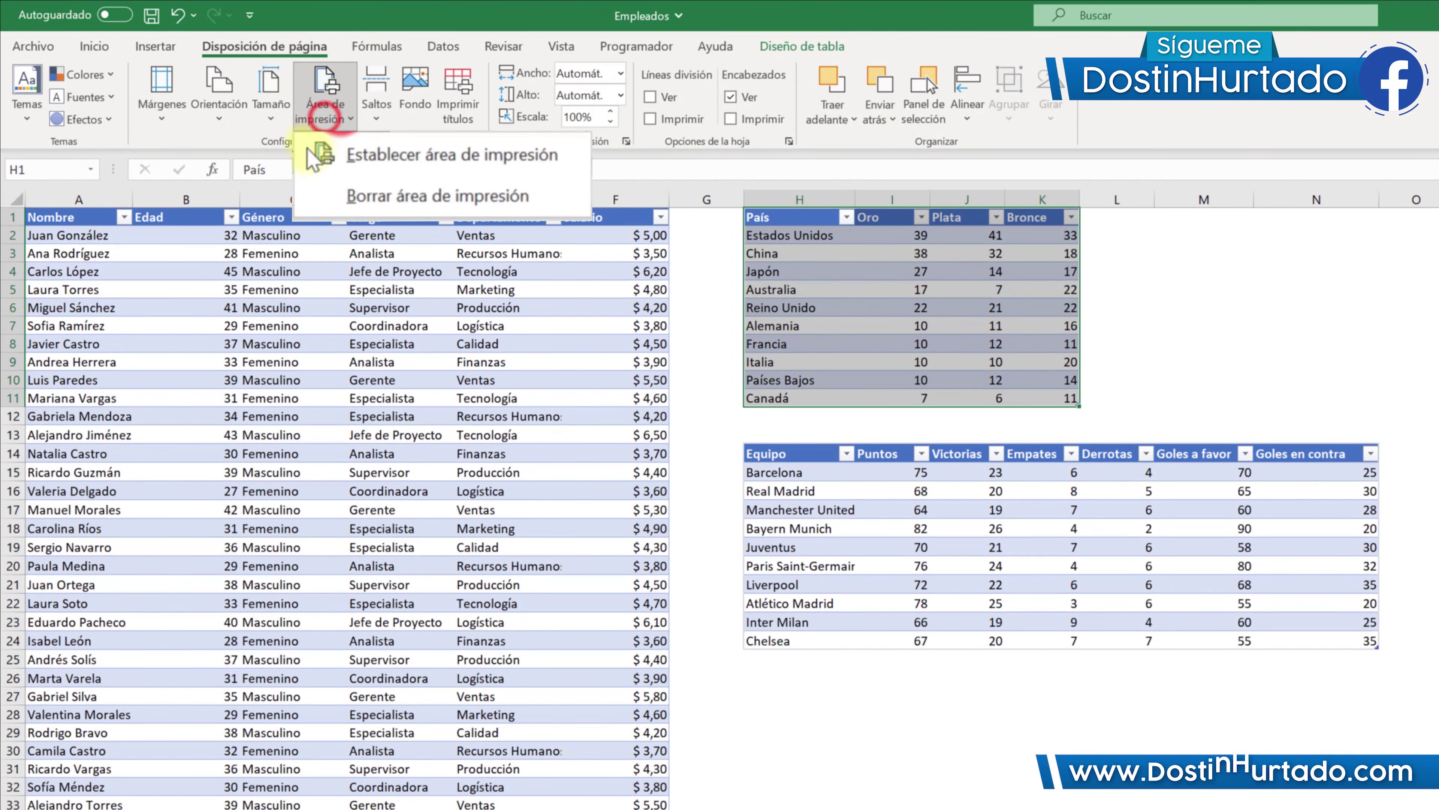
{"action": "left_click", "coordinate": [494, 210]}
{"action": "left_click_drag", "start_coordinate": [761, 454], "coordinate": [1343, 635]}
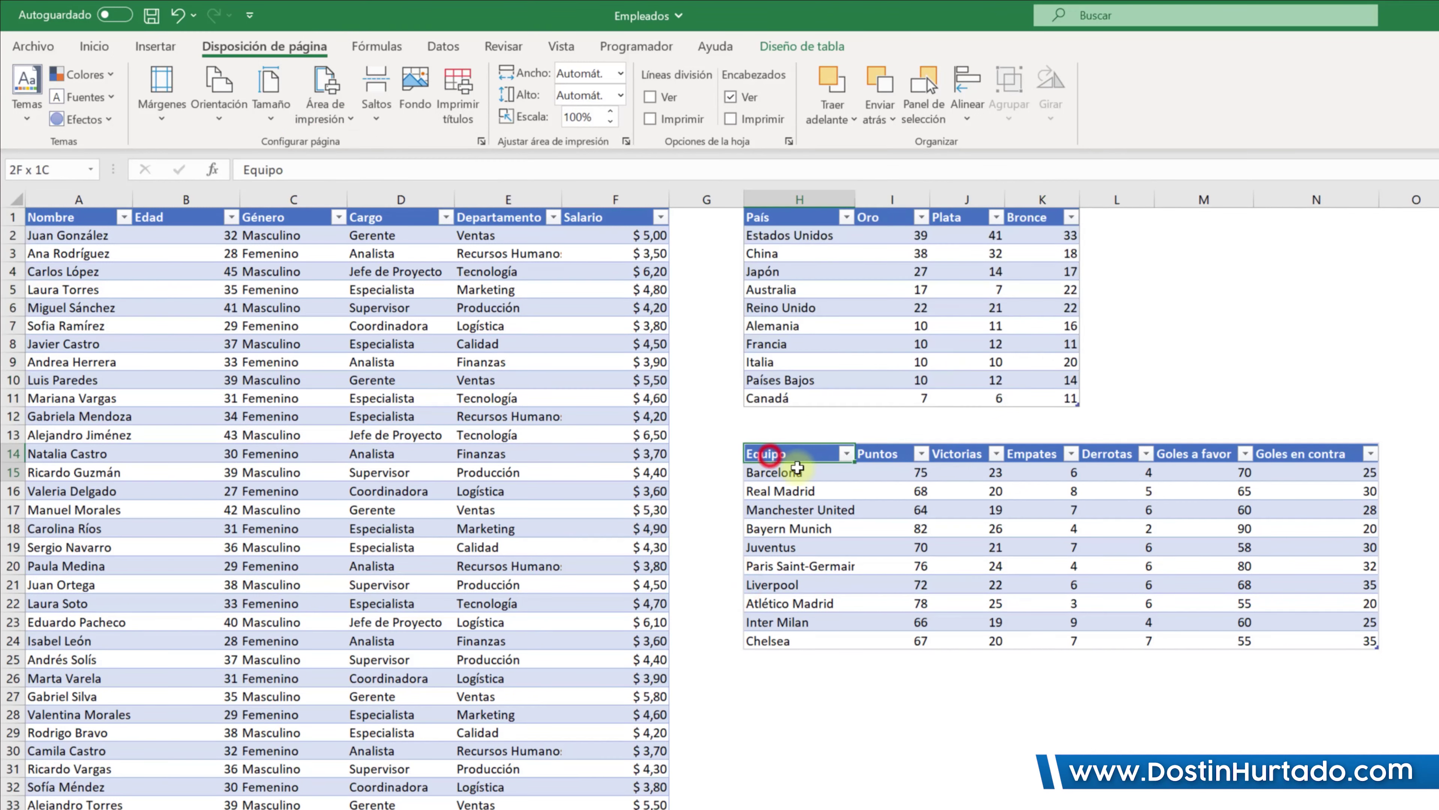
{"action": "left_click", "coordinate": [339, 119]}
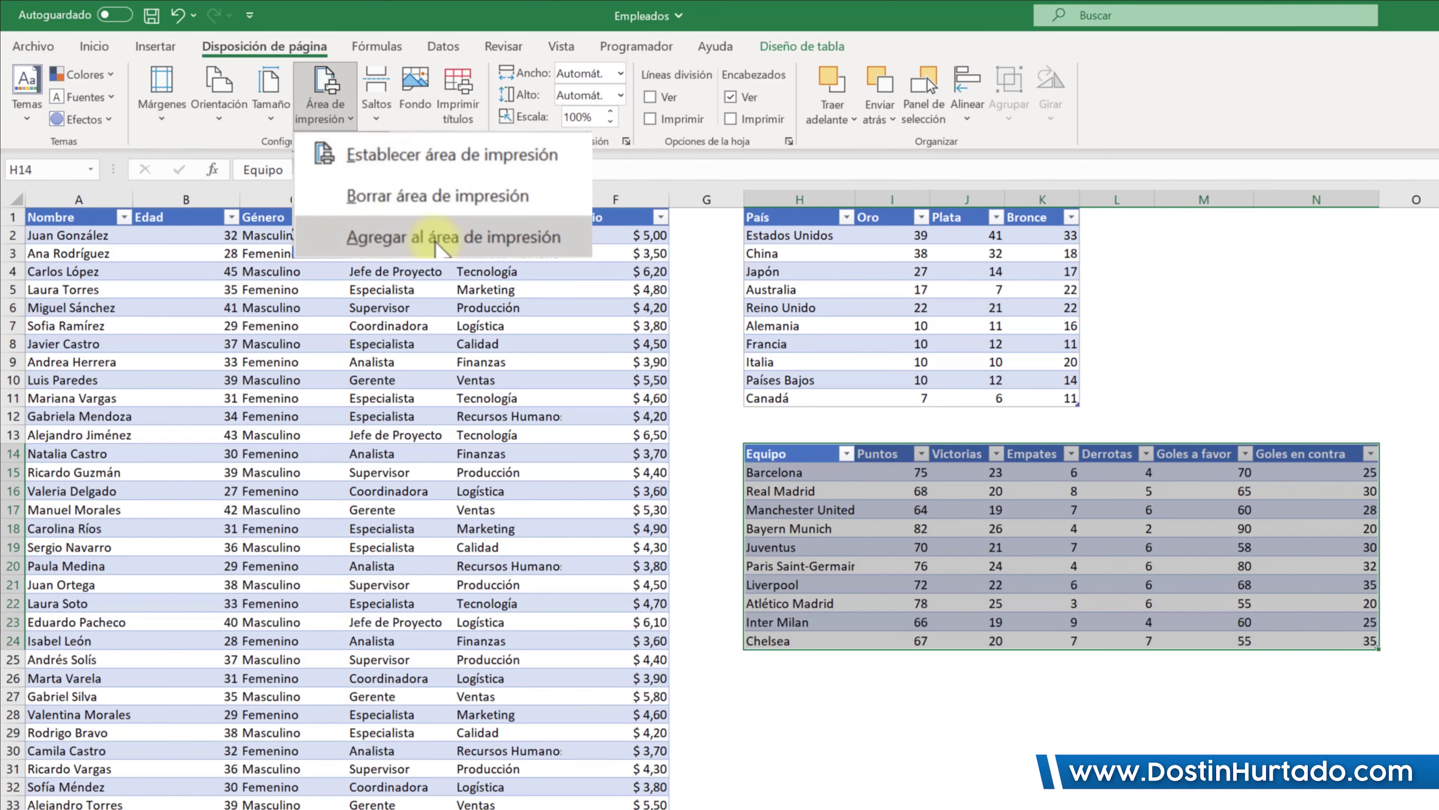
{"action": "left_click", "coordinate": [534, 241]}
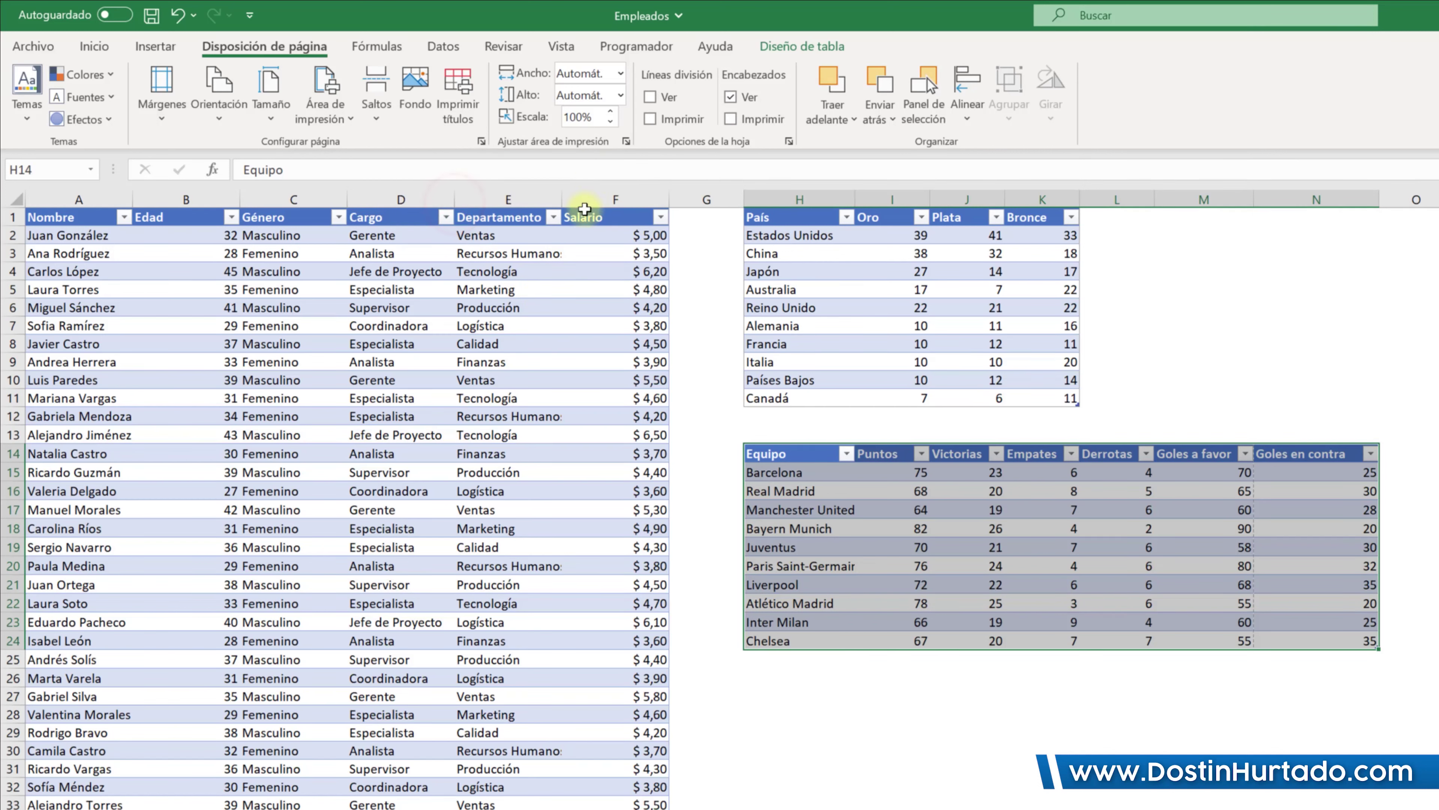
Check page breaks, then page through the three-page preview with Goles en contra alone on page 3
{"action": "left_click", "coordinate": [560, 48]}
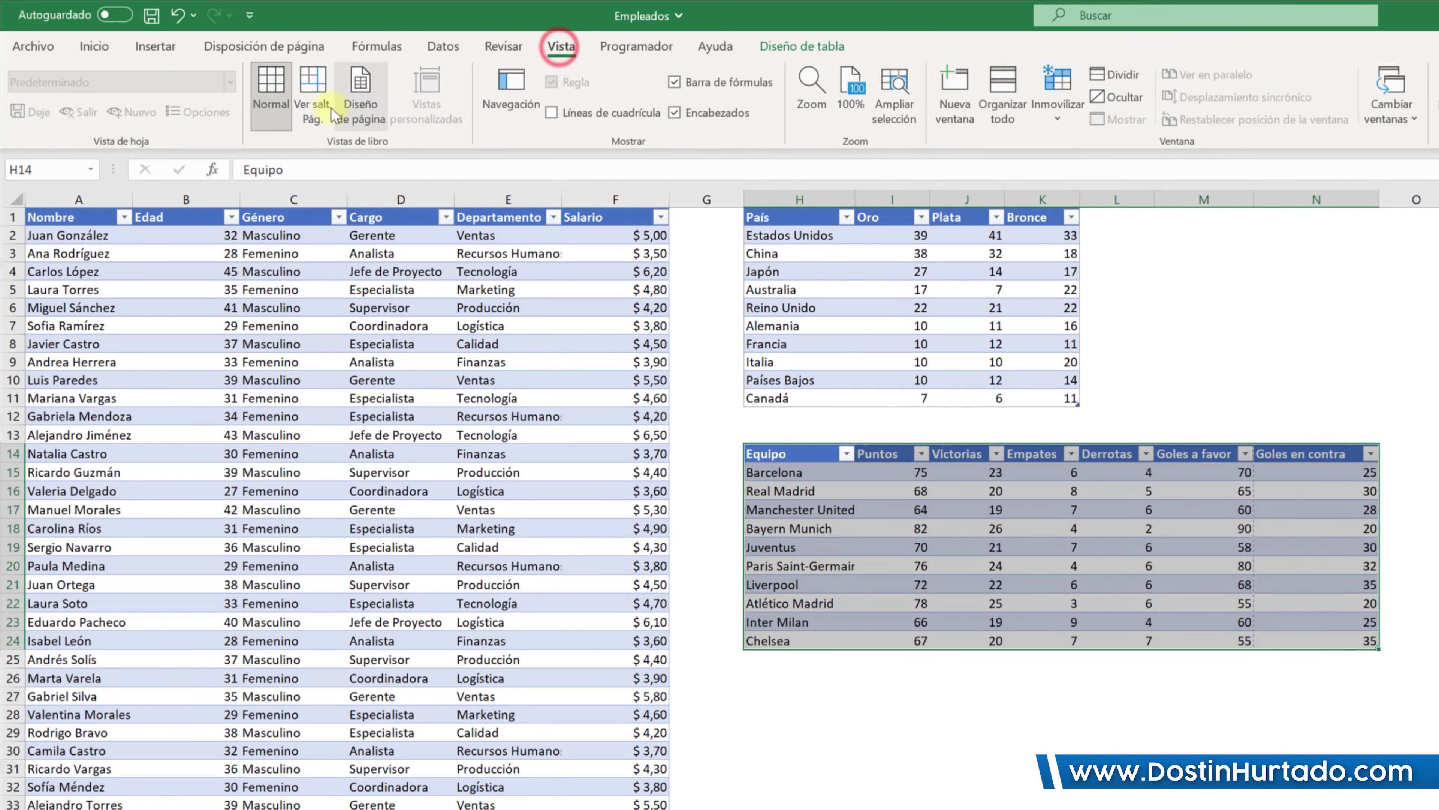
{"action": "left_click", "coordinate": [312, 94]}
{"action": "left_click", "coordinate": [597, 368]}
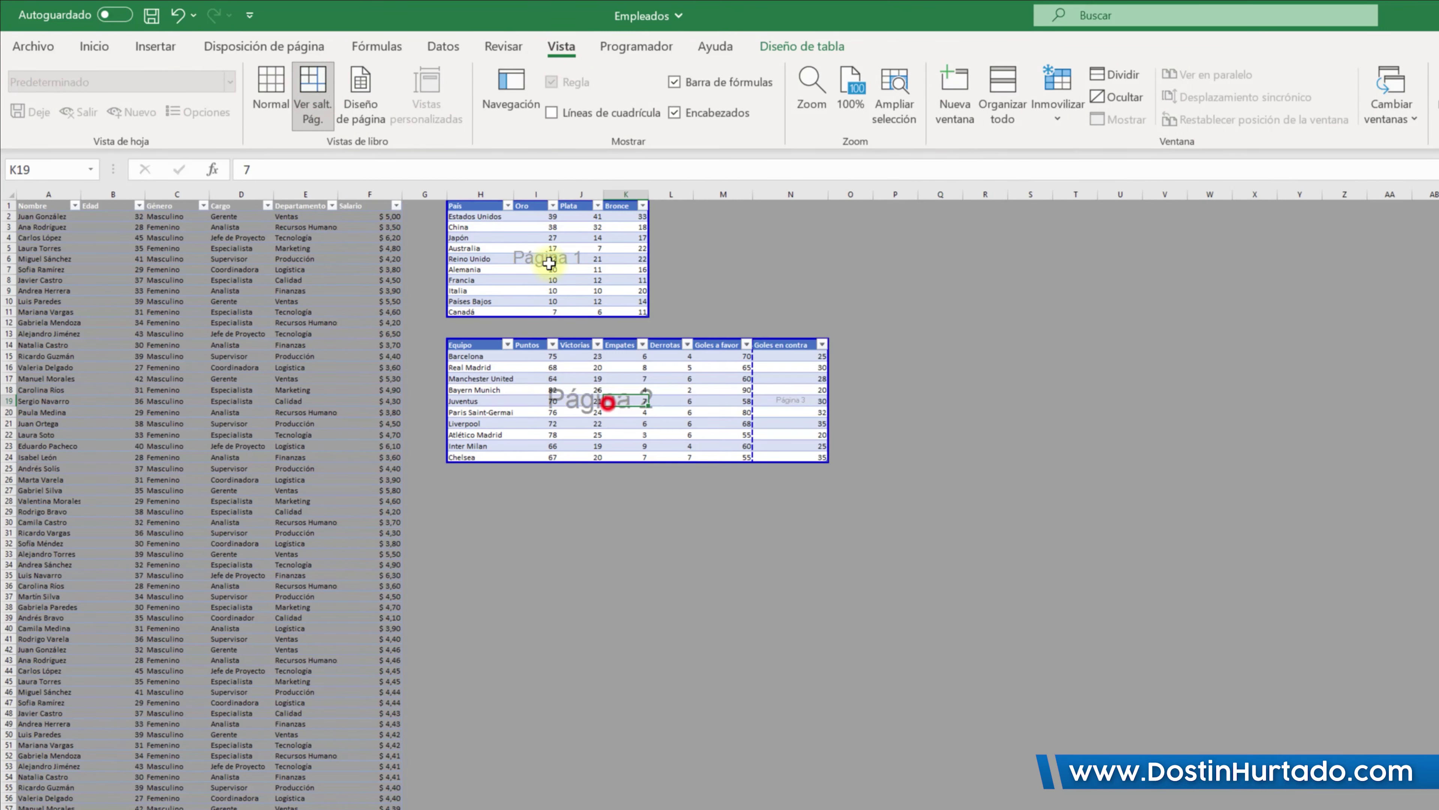
{"action": "left_click", "coordinate": [553, 259]}
{"action": "left_click", "coordinate": [572, 416]}
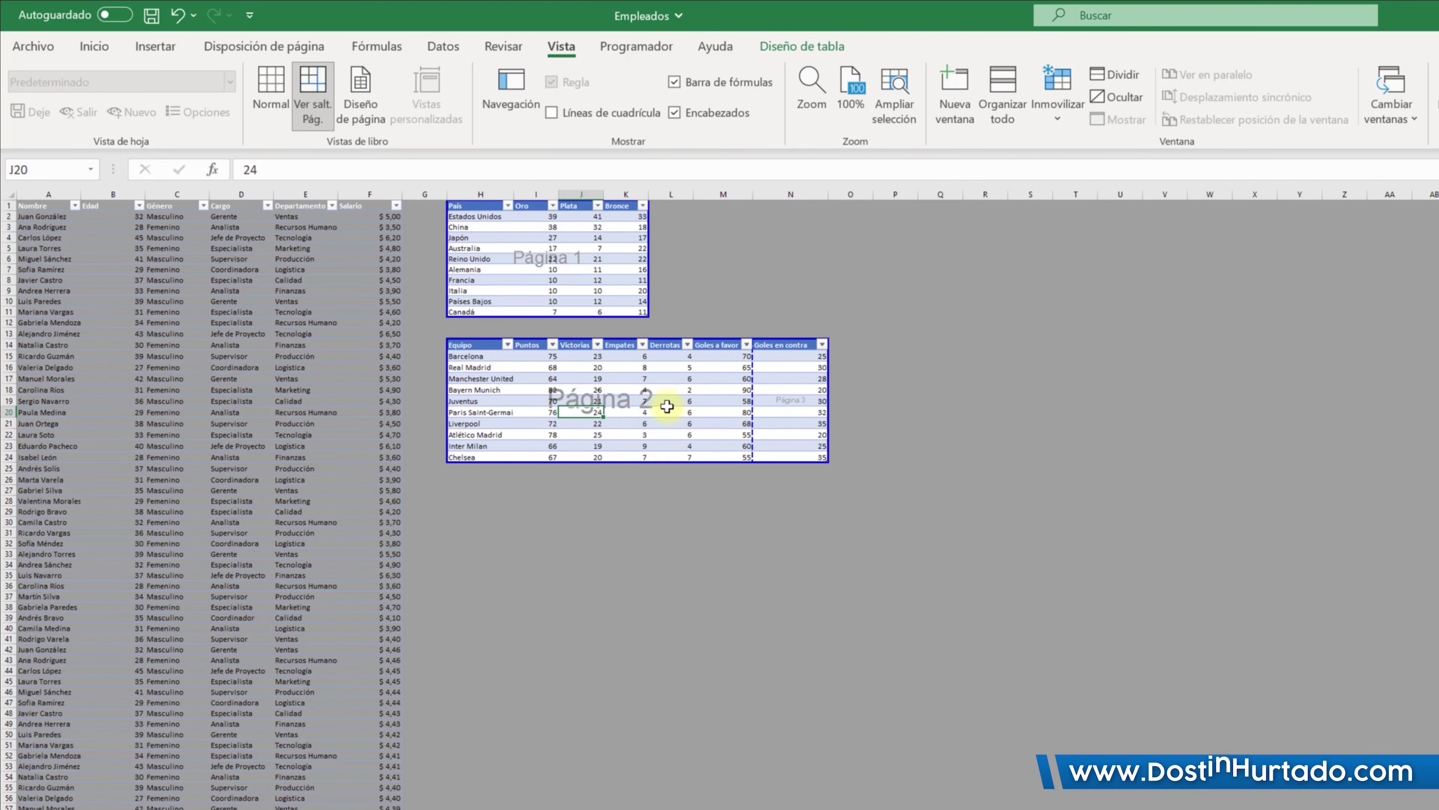
{"action": "key", "text": "ctrl+p"}
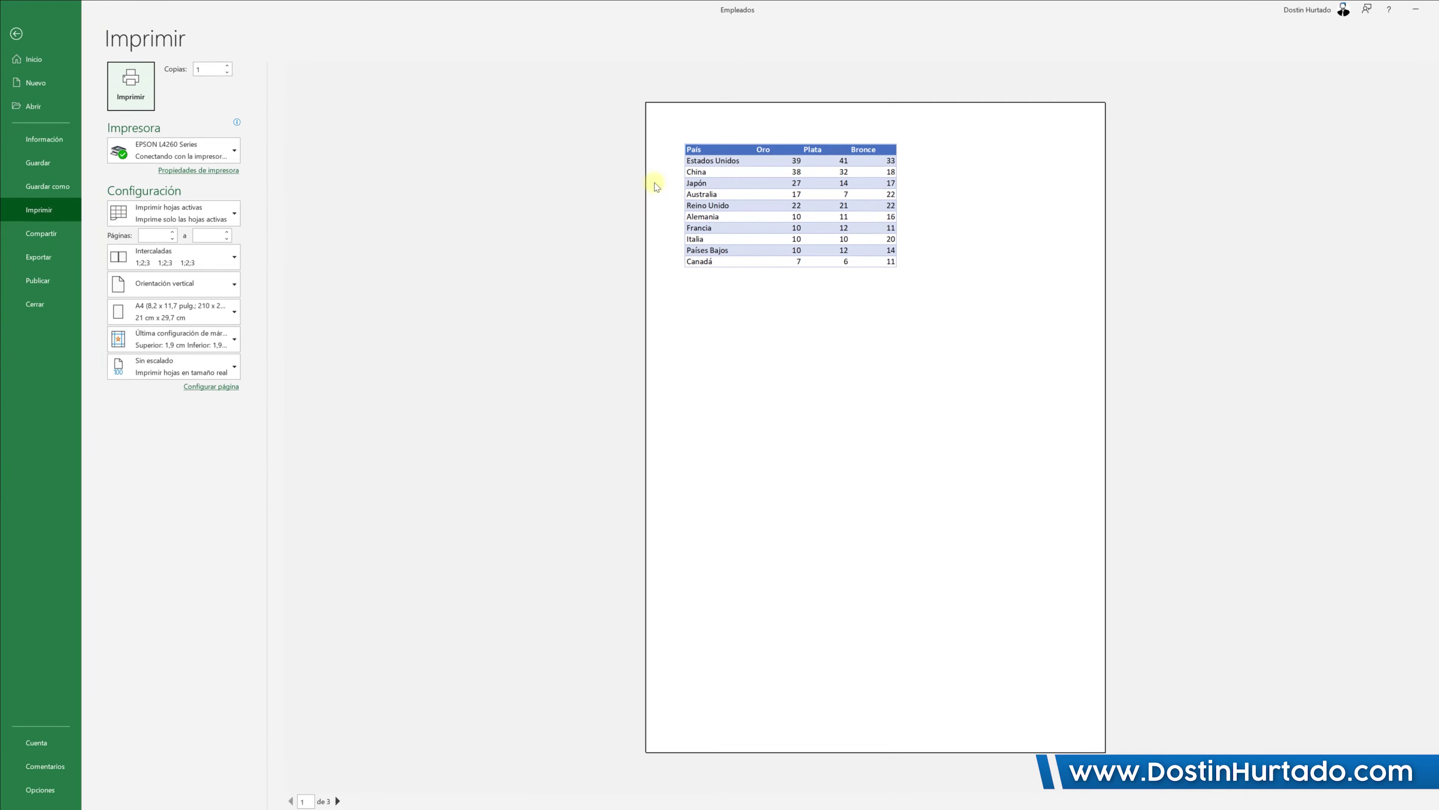
{"action": "left_click", "coordinate": [328, 778]}
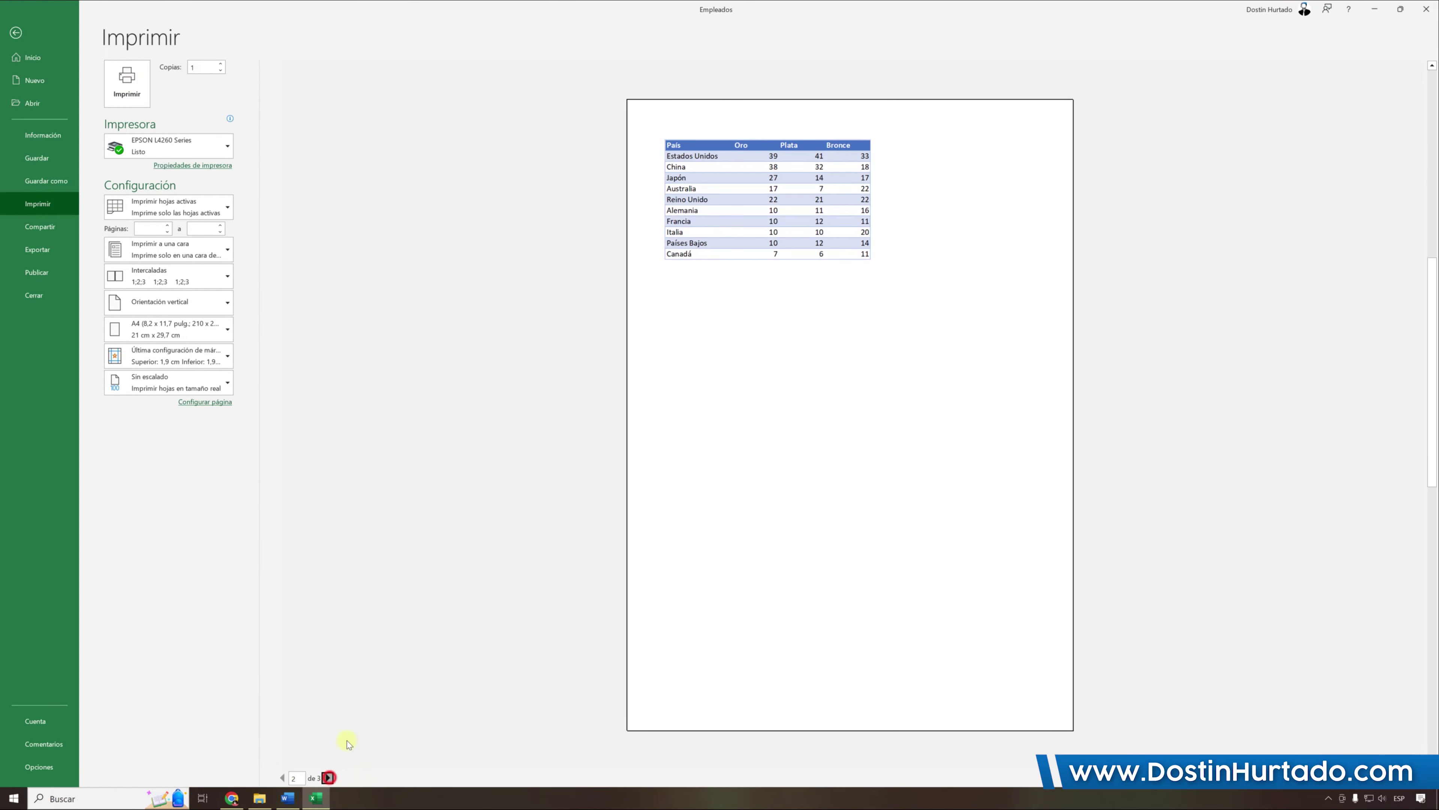
{"action": "left_click", "coordinate": [327, 777]}
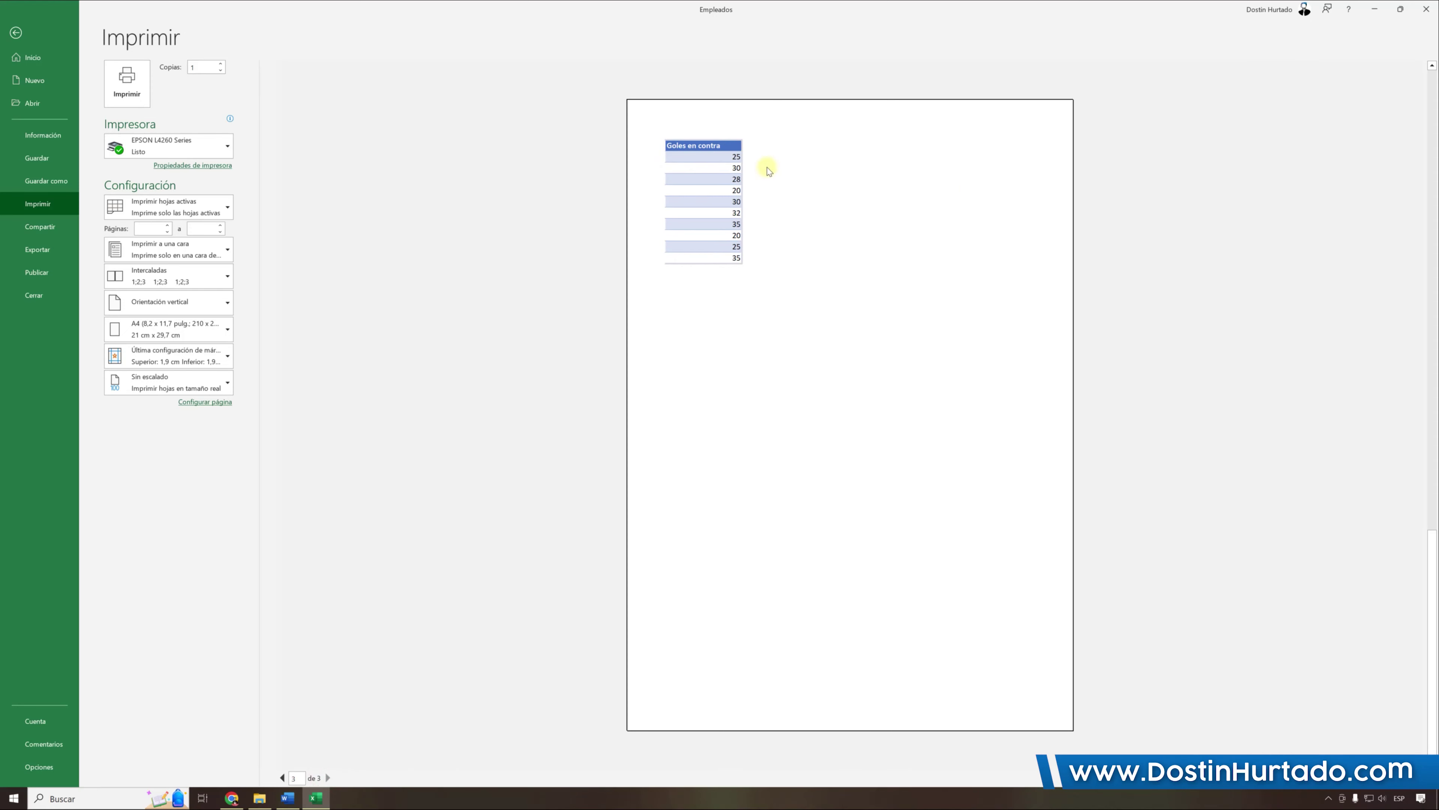
{"action": "key", "text": "Escape"}
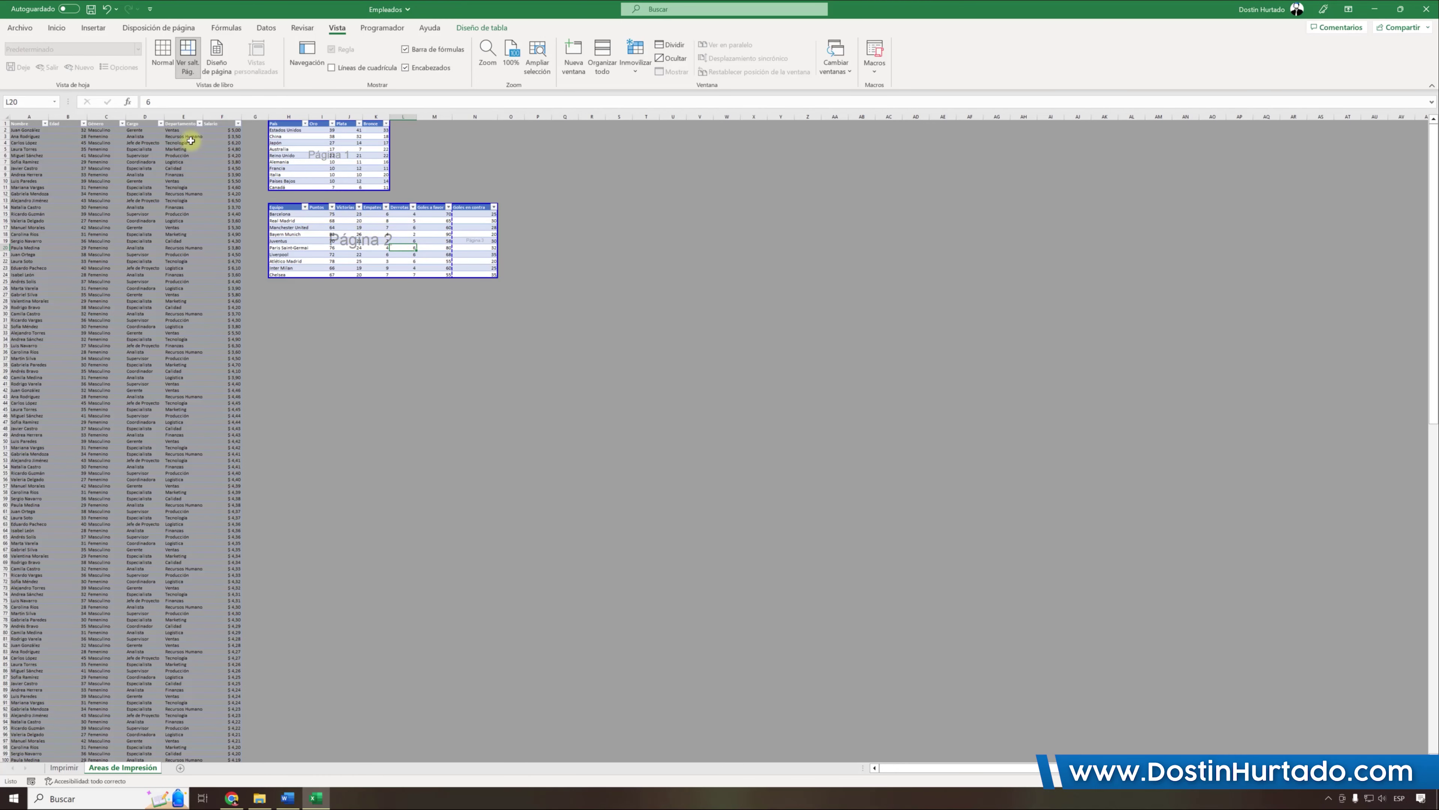
Select the whole employee table from A1 and add it to the print area
{"action": "left_click", "coordinate": [170, 73]}
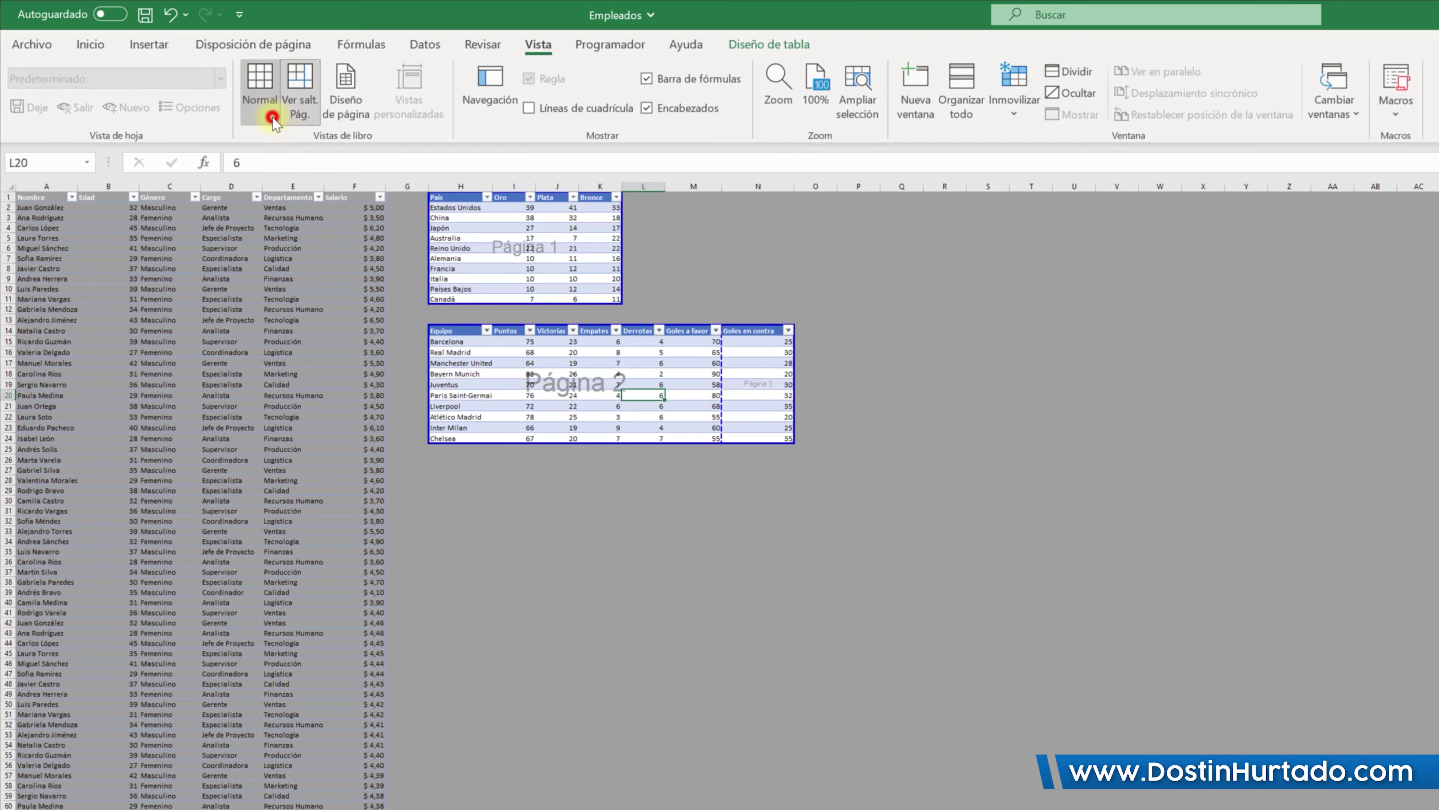
{"action": "left_click", "coordinate": [48, 204]}
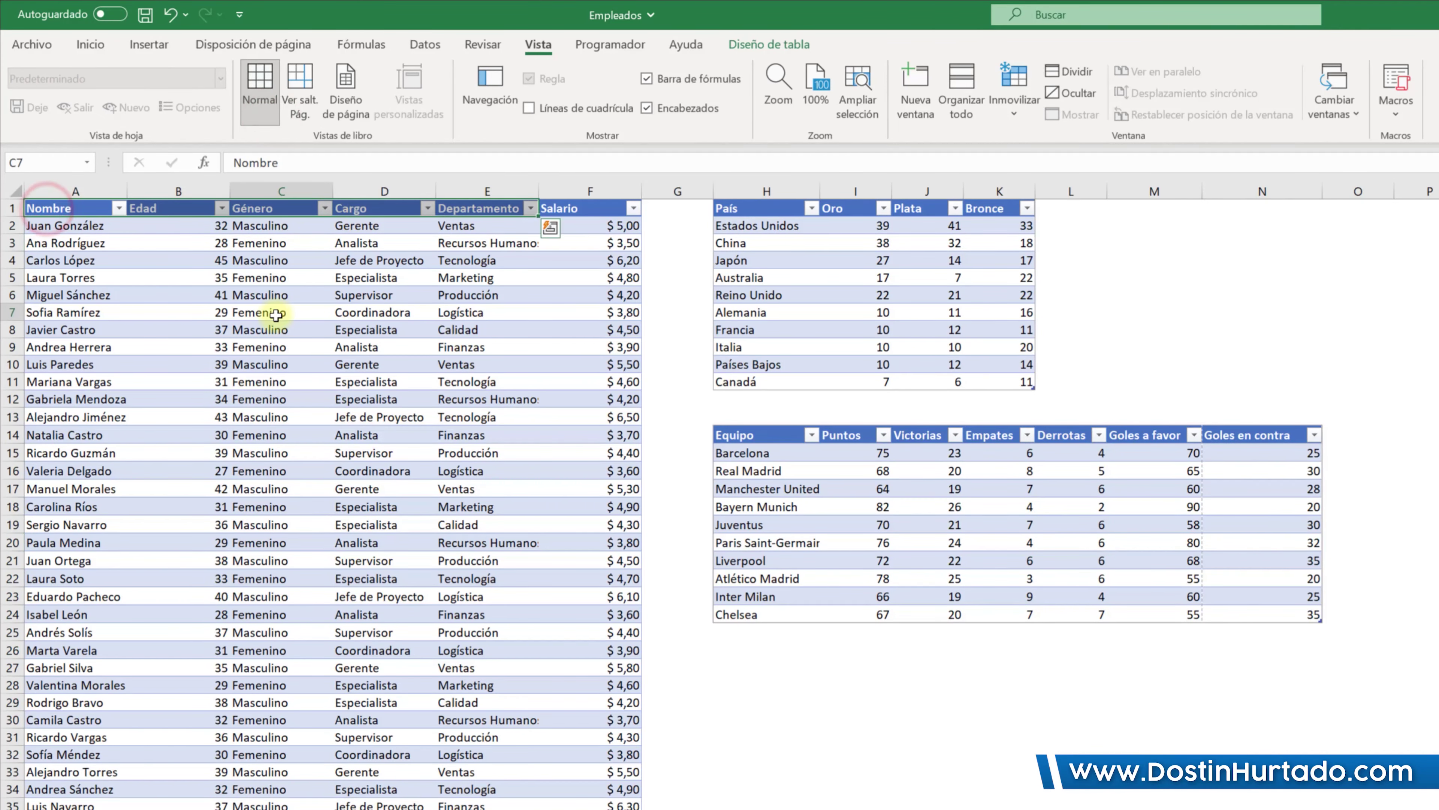
{"action": "left_click", "coordinate": [70, 211]}
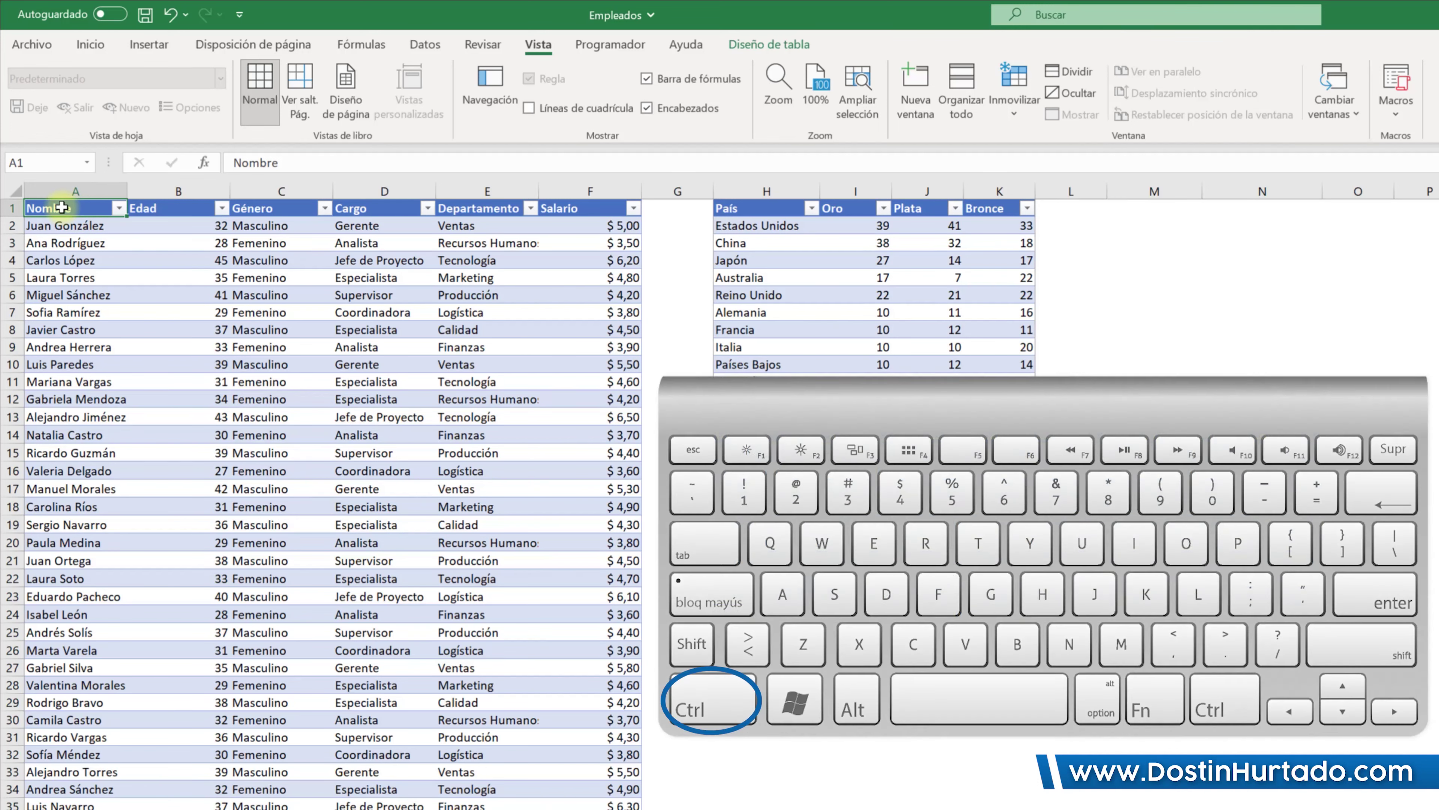
{"action": "key", "text": "ctrl+shift+Right"}
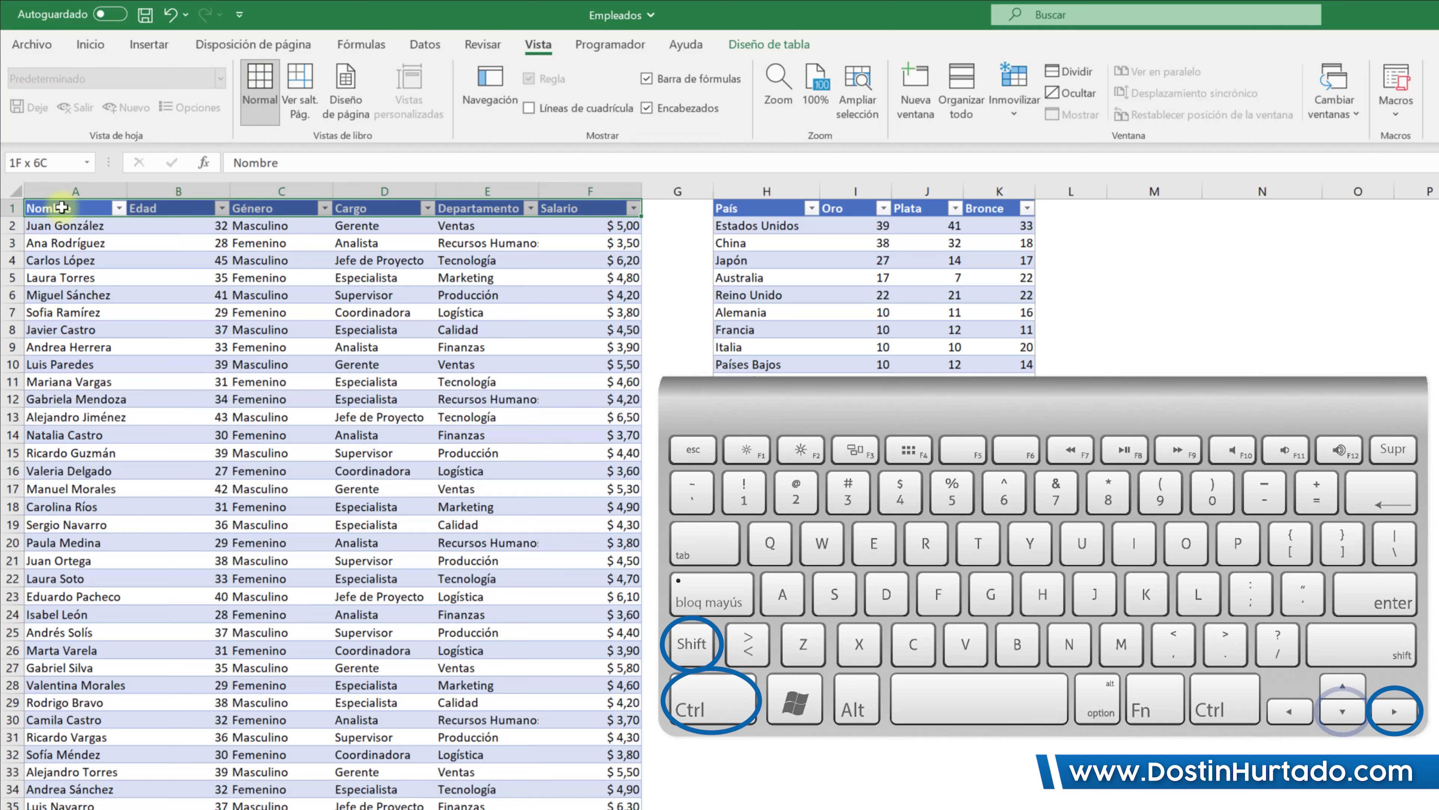
{"action": "key", "text": "ctrl+shift+Down"}
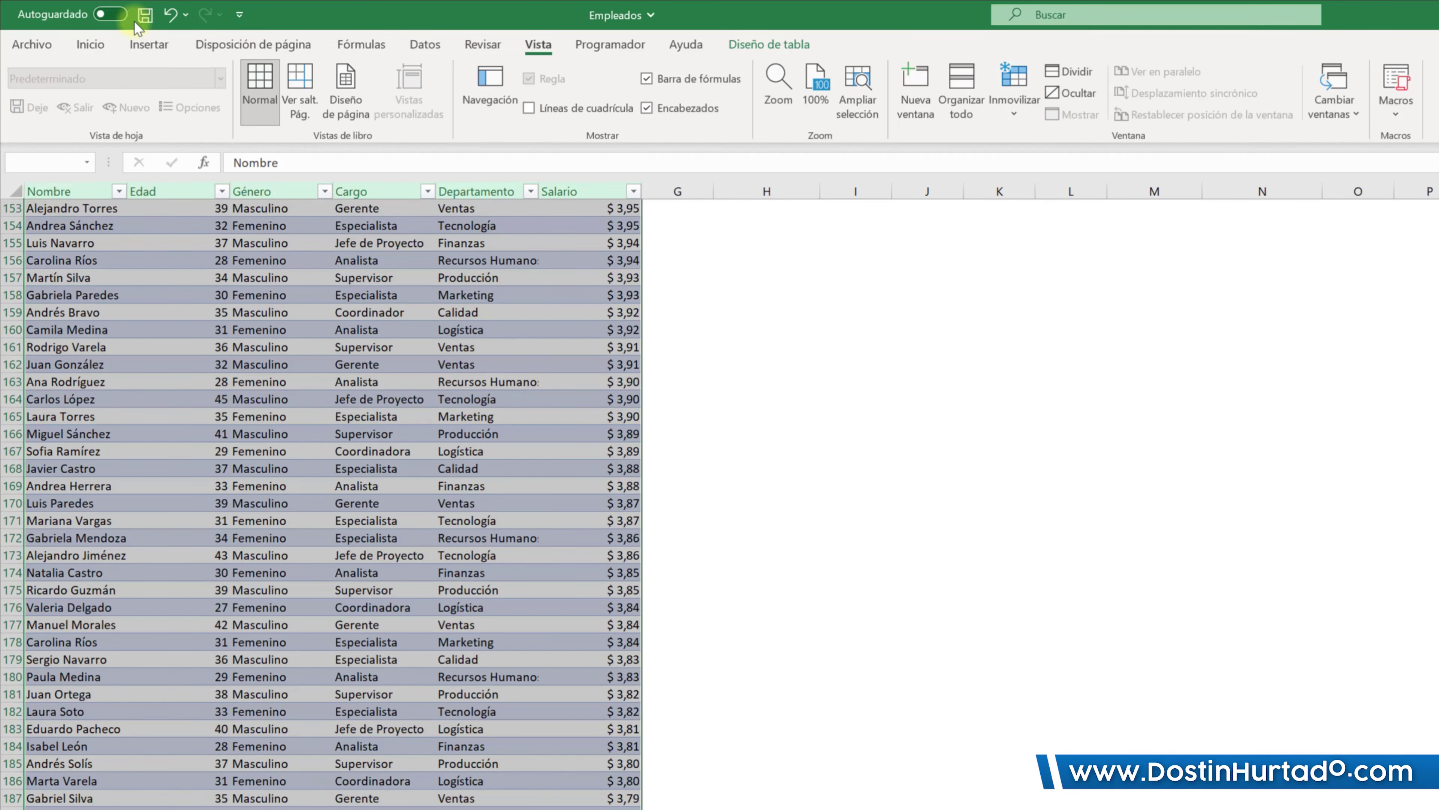
{"action": "left_click", "coordinate": [224, 42]}
{"action": "left_click", "coordinate": [310, 111]}
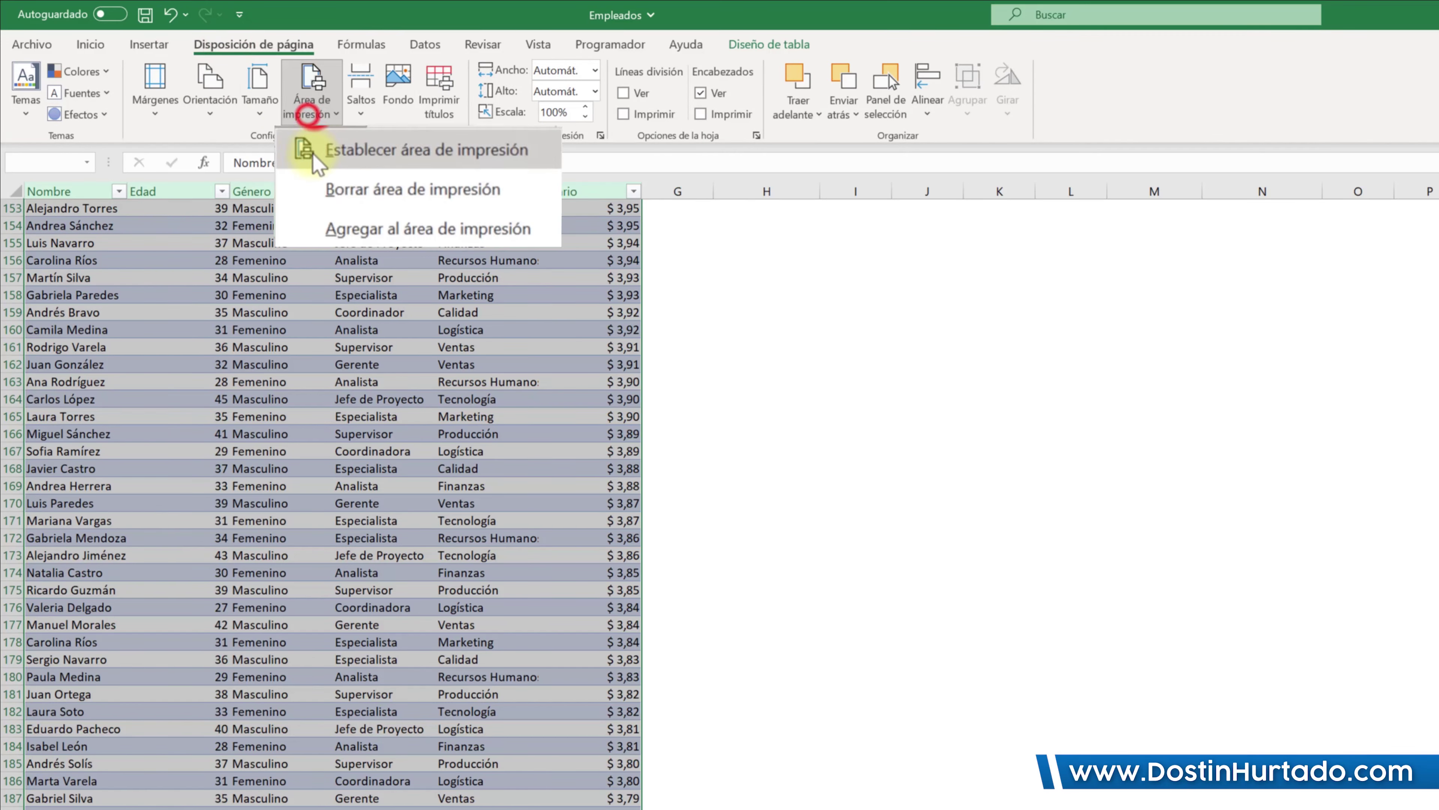
{"action": "left_click", "coordinate": [436, 229]}
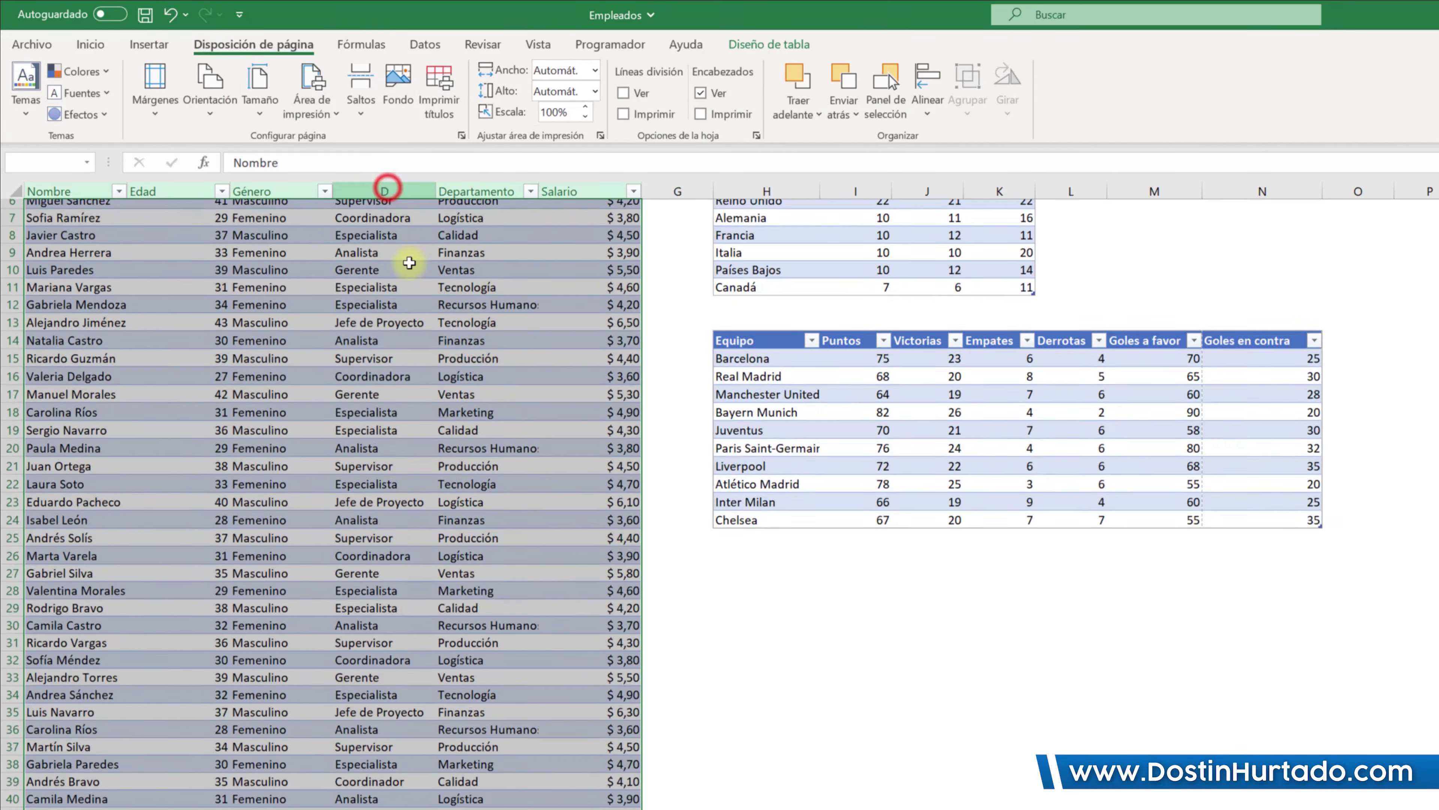
{"action": "left_click", "coordinate": [426, 328]}
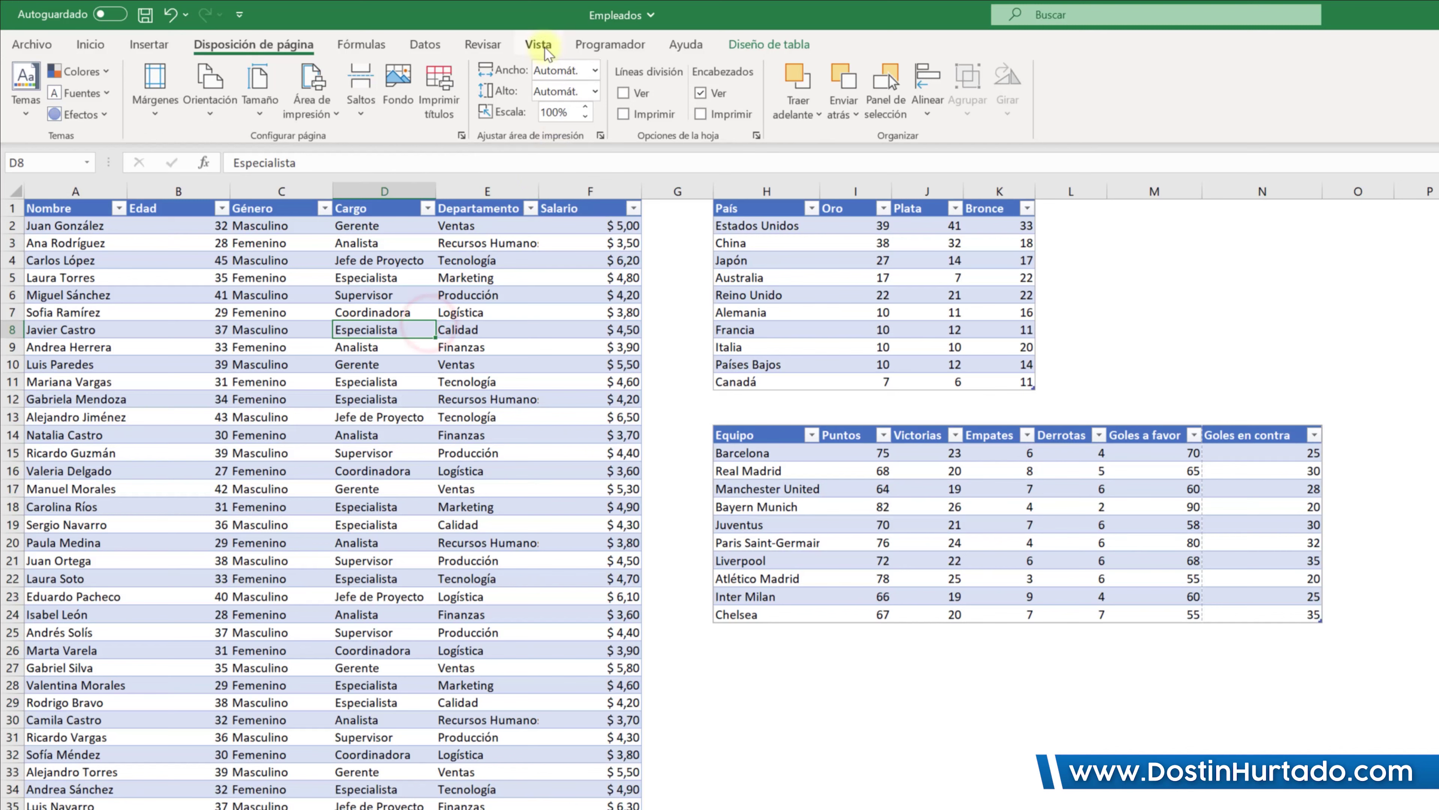
In page break preview, drag the employee page's vertical break to include column F (Salario)
{"action": "left_click", "coordinate": [544, 45]}
{"action": "left_click", "coordinate": [303, 102]}
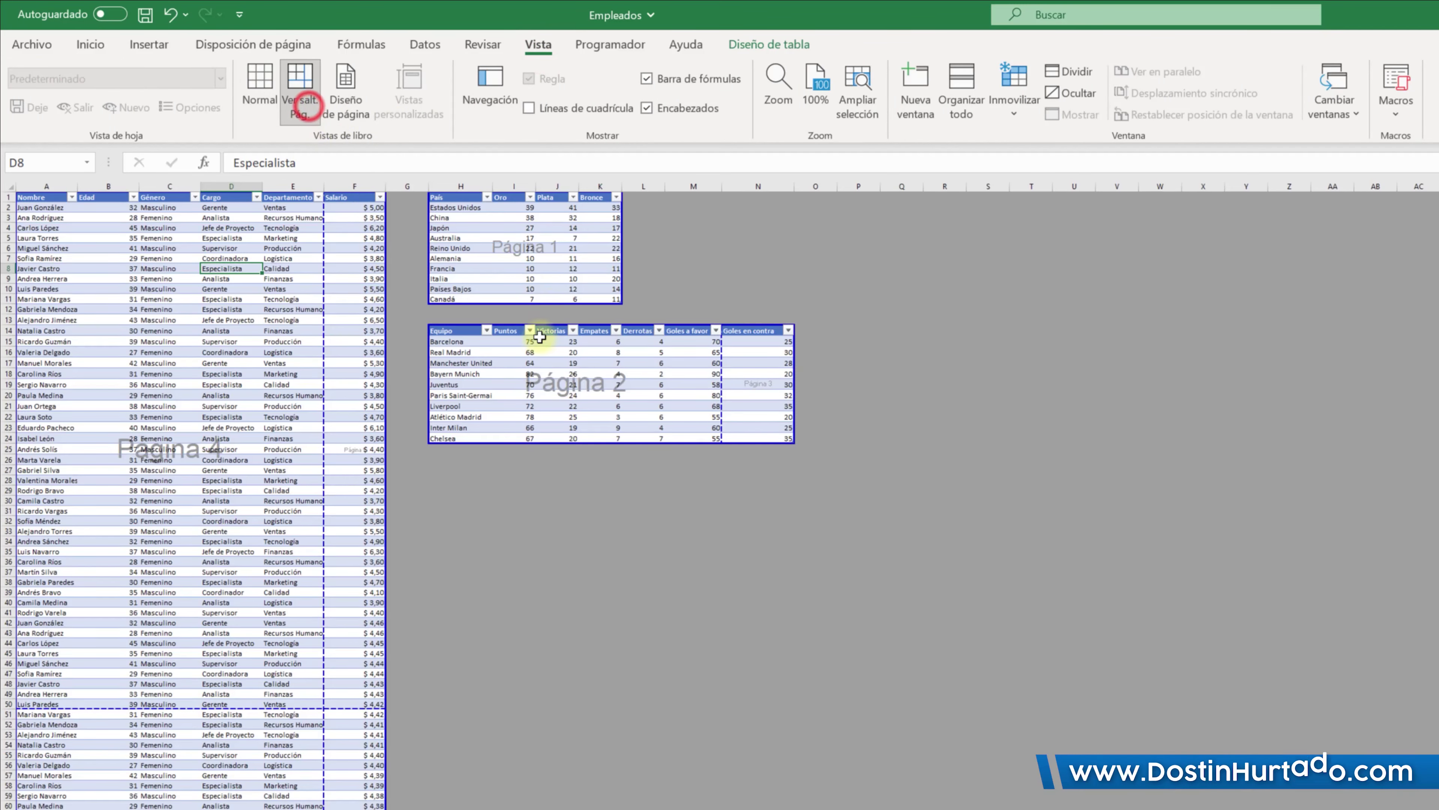
{"action": "left_click_drag", "start_coordinate": [466, 217], "coordinate": [584, 278]}
{"action": "left_click_drag", "start_coordinate": [509, 343], "coordinate": [652, 407]}
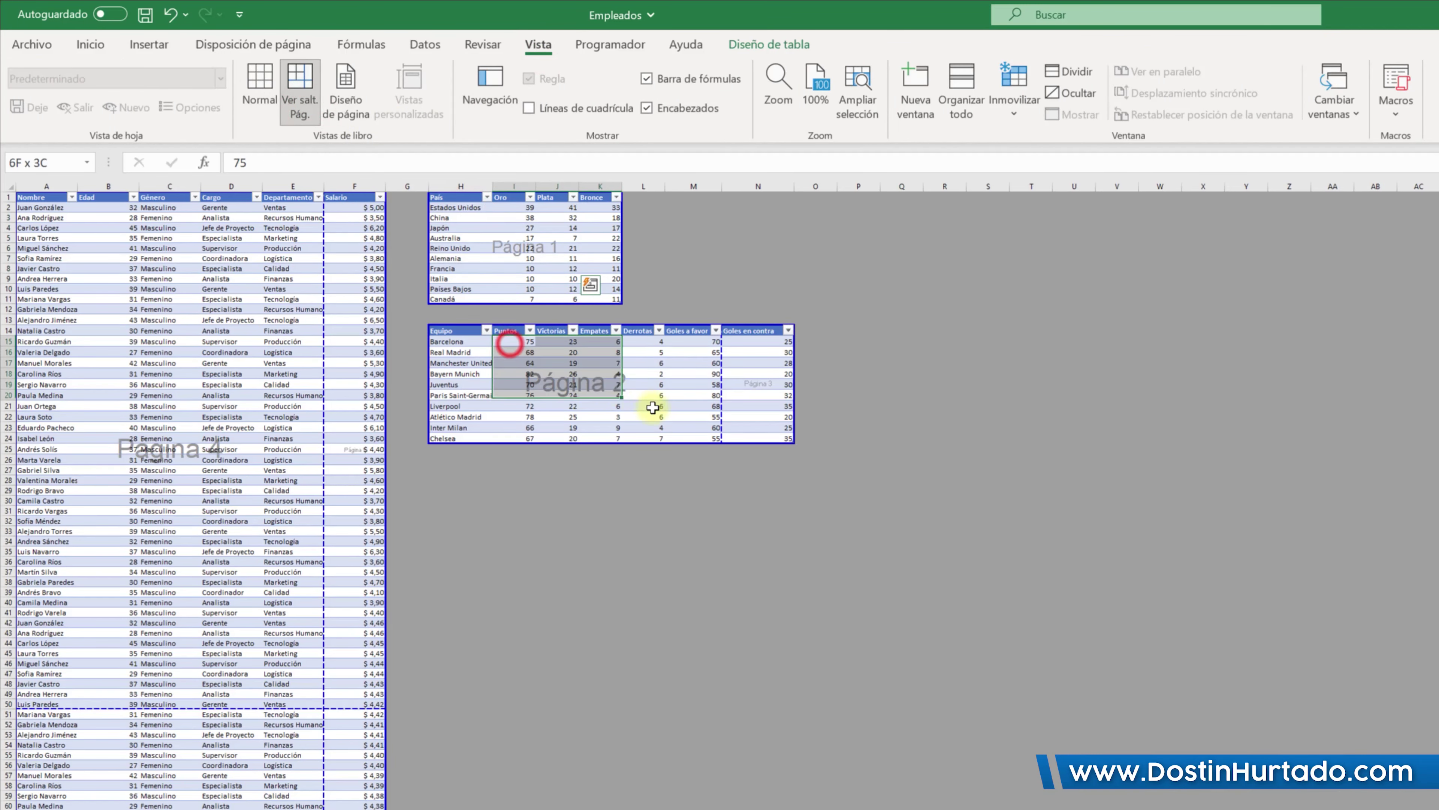
{"action": "left_click", "coordinate": [119, 290]}
{"action": "left_click_drag", "start_coordinate": [48, 186], "coordinate": [310, 187]}
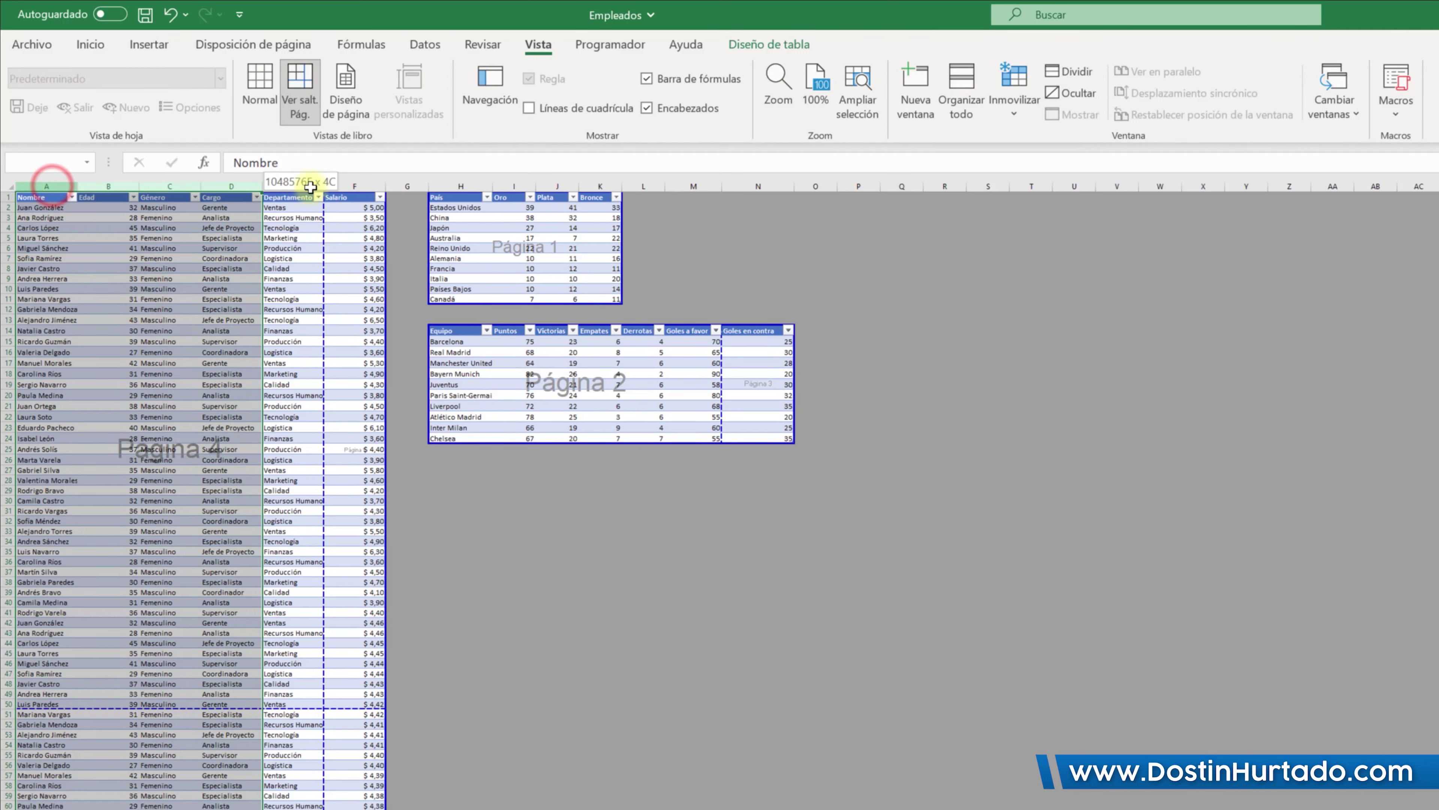
{"action": "left_click", "coordinate": [298, 295]}
{"action": "left_click", "coordinate": [344, 353]}
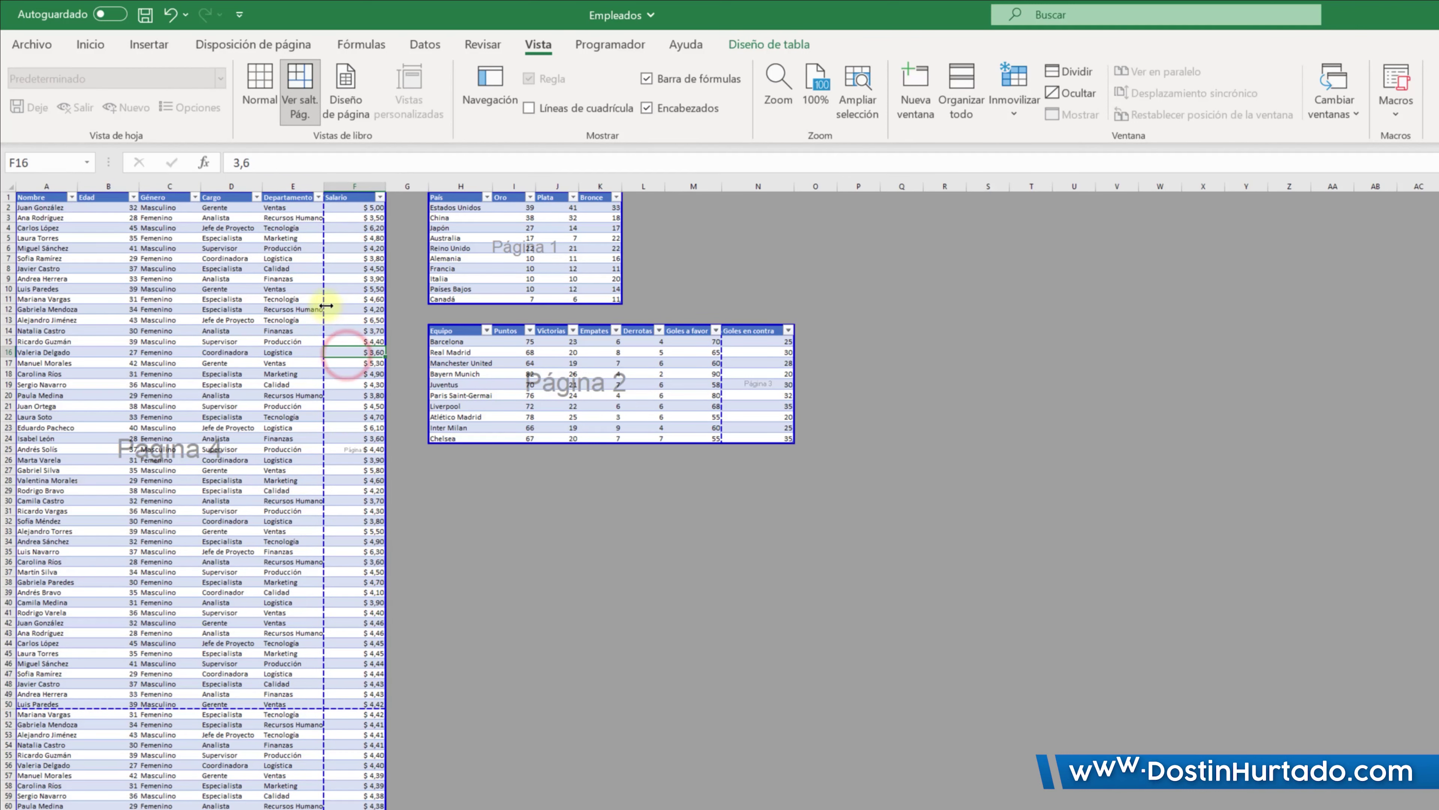
{"action": "left_click_drag", "start_coordinate": [326, 305], "coordinate": [386, 309]}
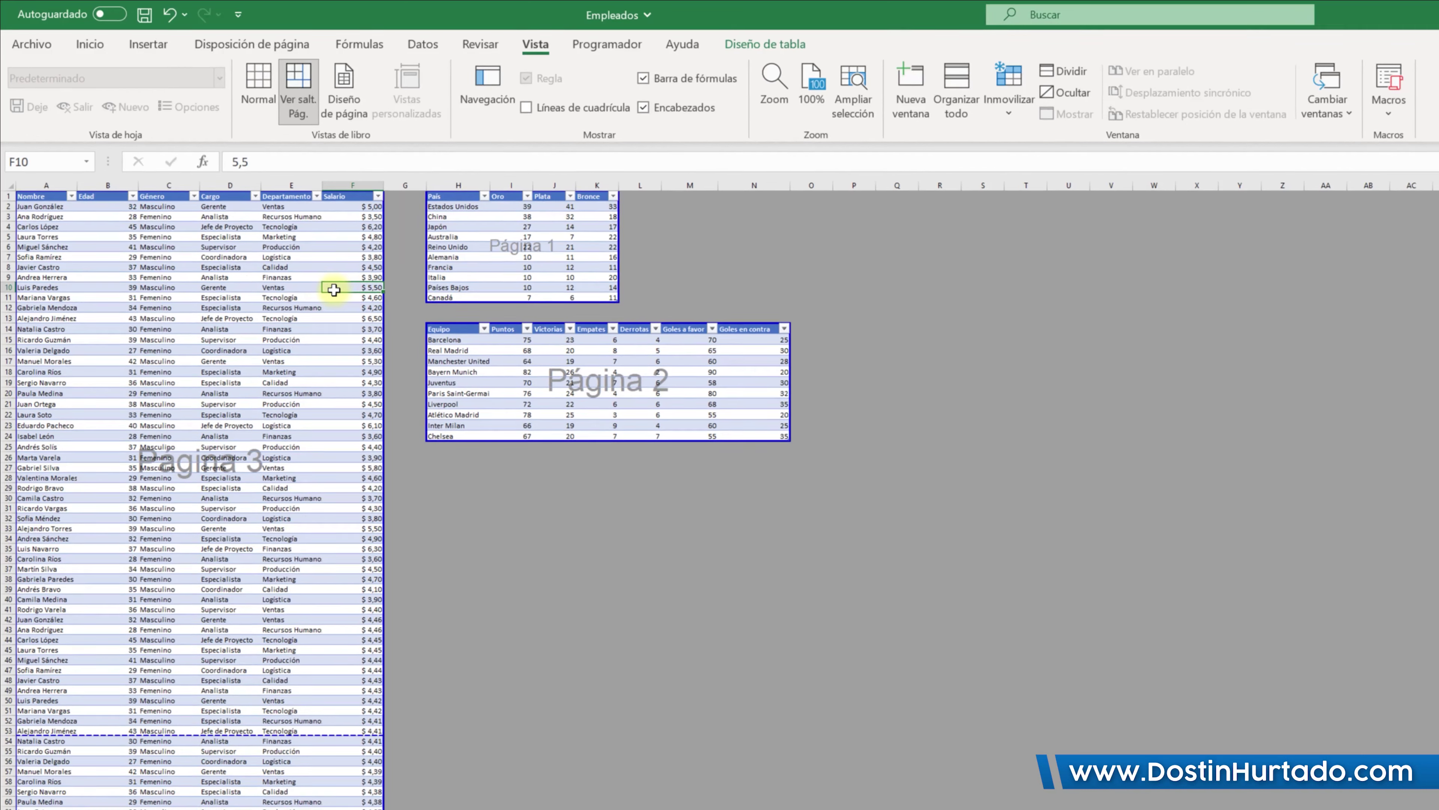
Step through all six print preview pages, from the football table to page 6
{"action": "key", "text": "ctrl+p"}
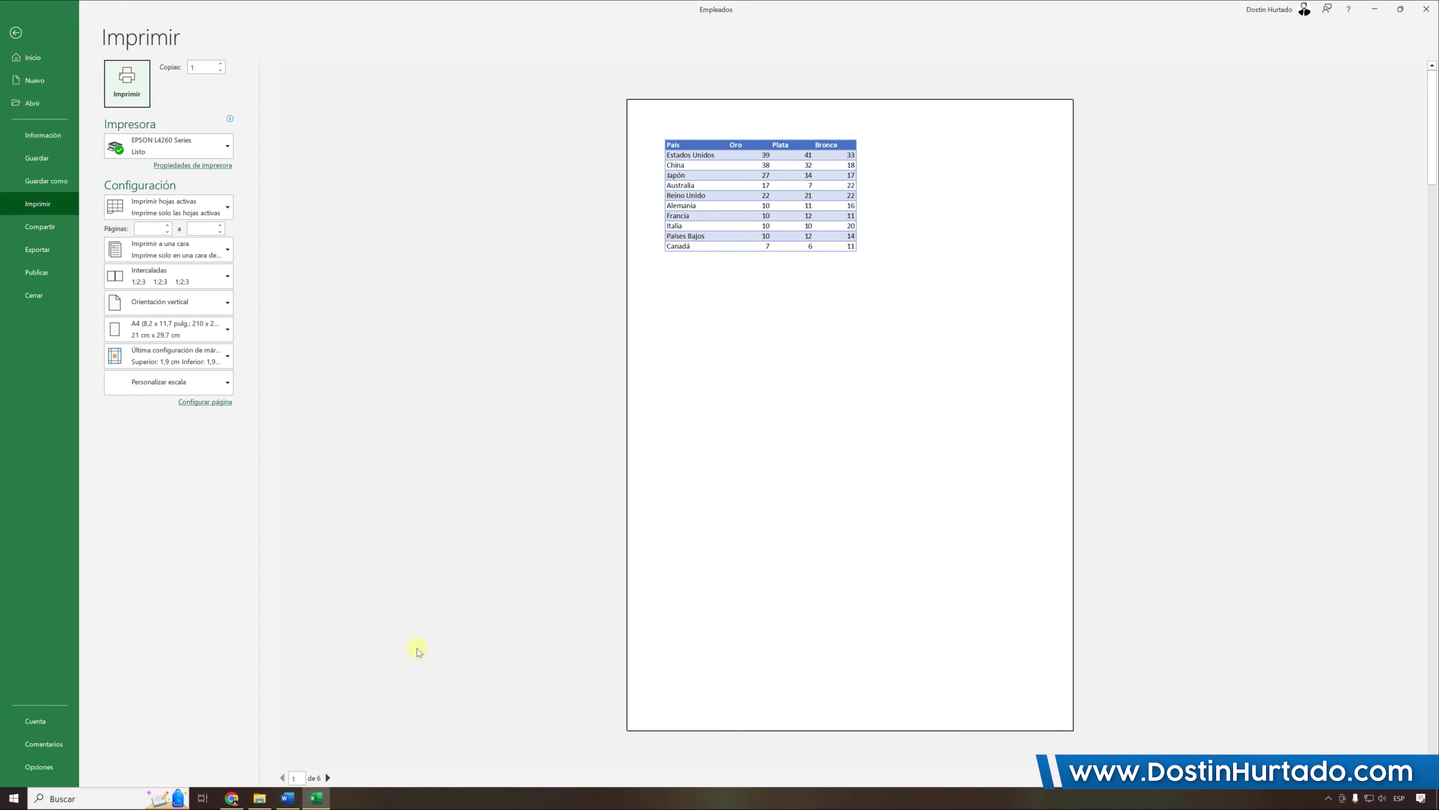
{"action": "left_click", "coordinate": [327, 777]}
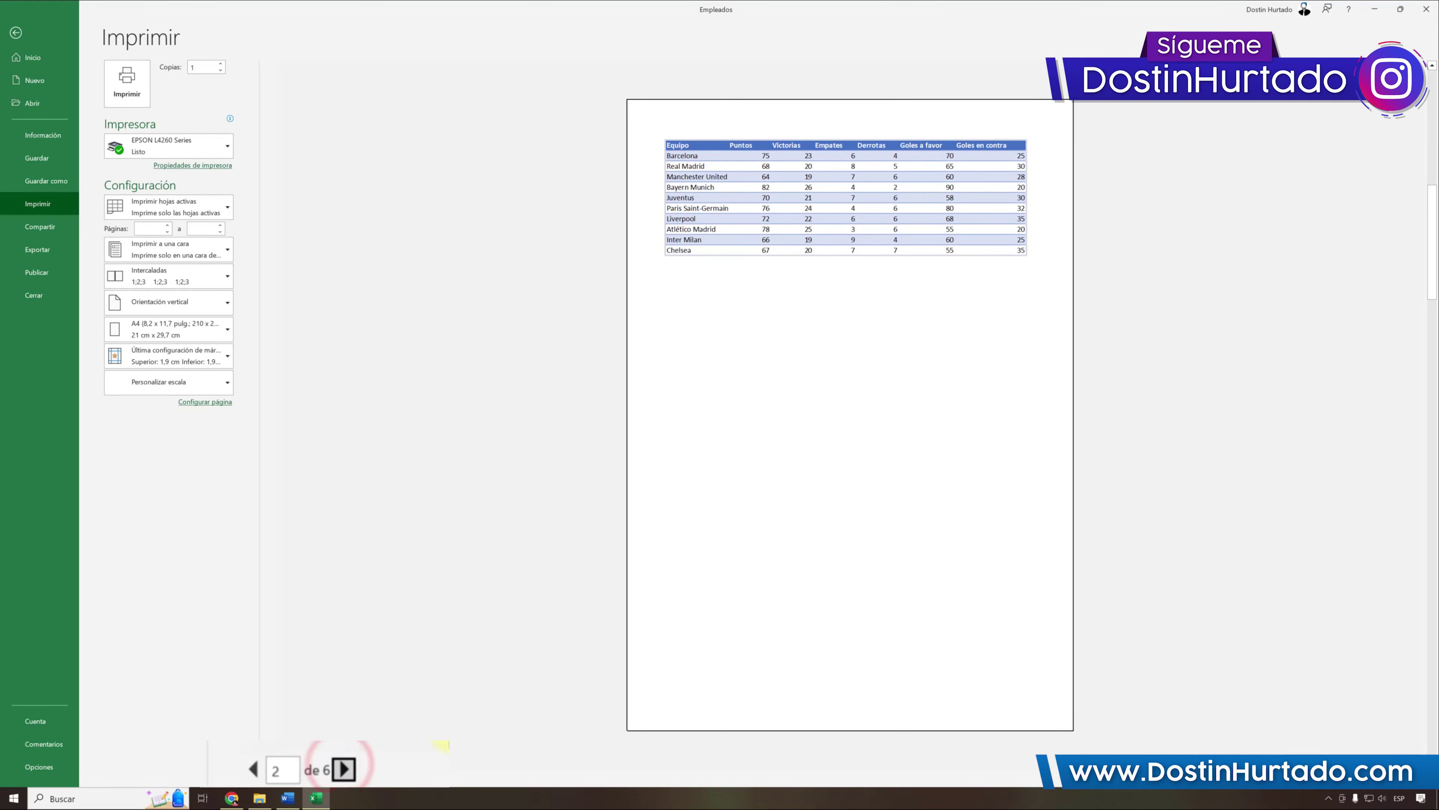
{"action": "left_click", "coordinate": [346, 770]}
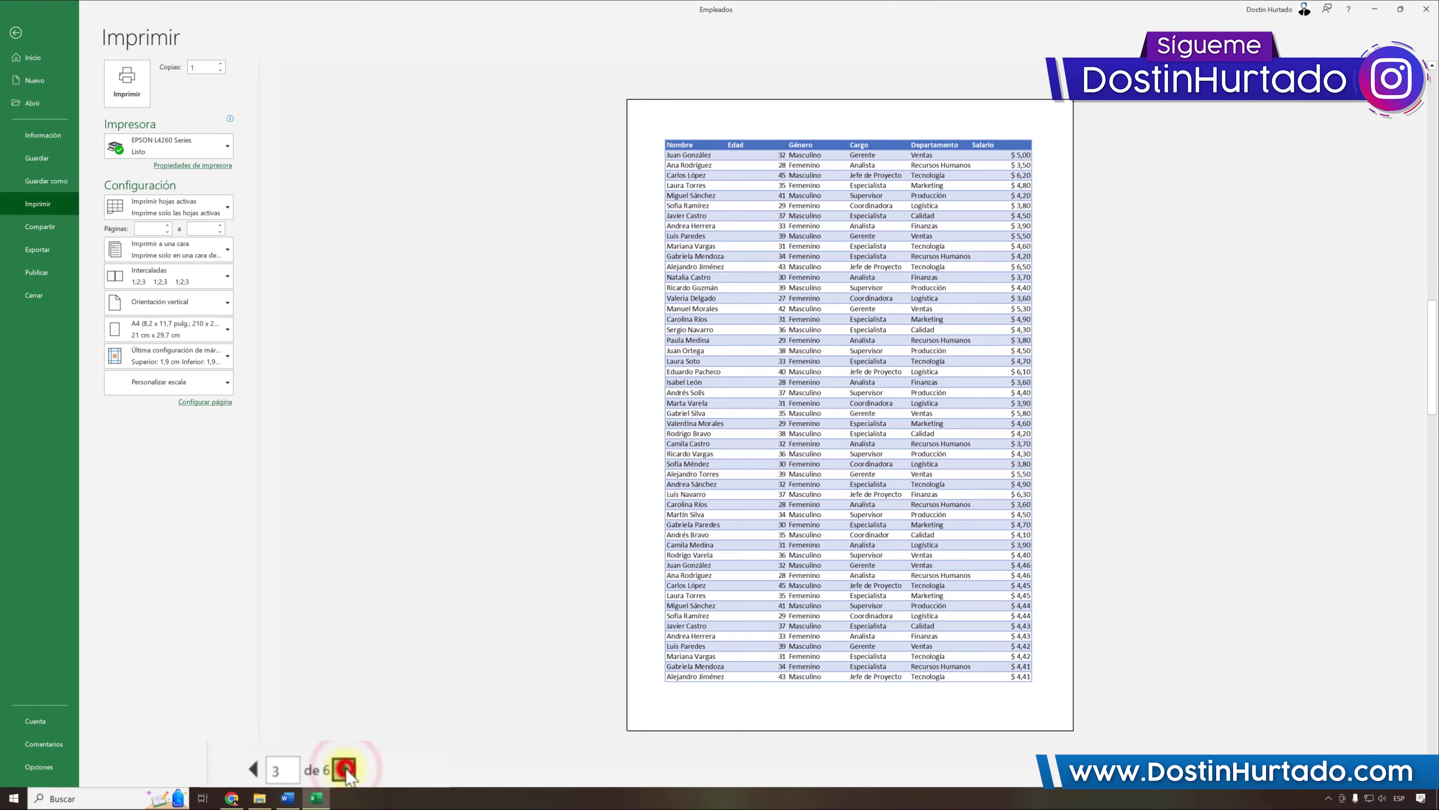
{"action": "left_click", "coordinate": [345, 770]}
{"action": "left_click", "coordinate": [327, 777]}
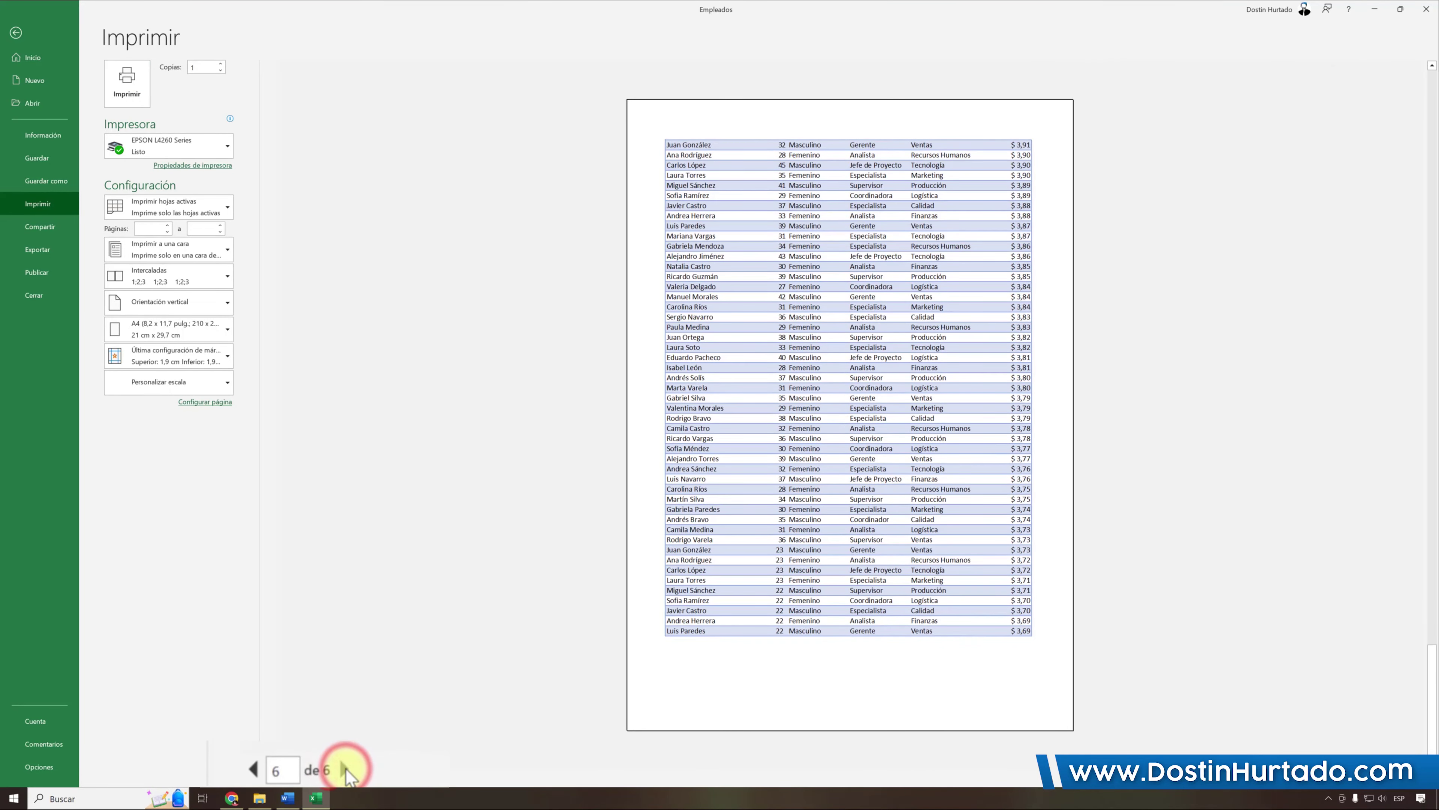
{"action": "key", "text": "Escape"}
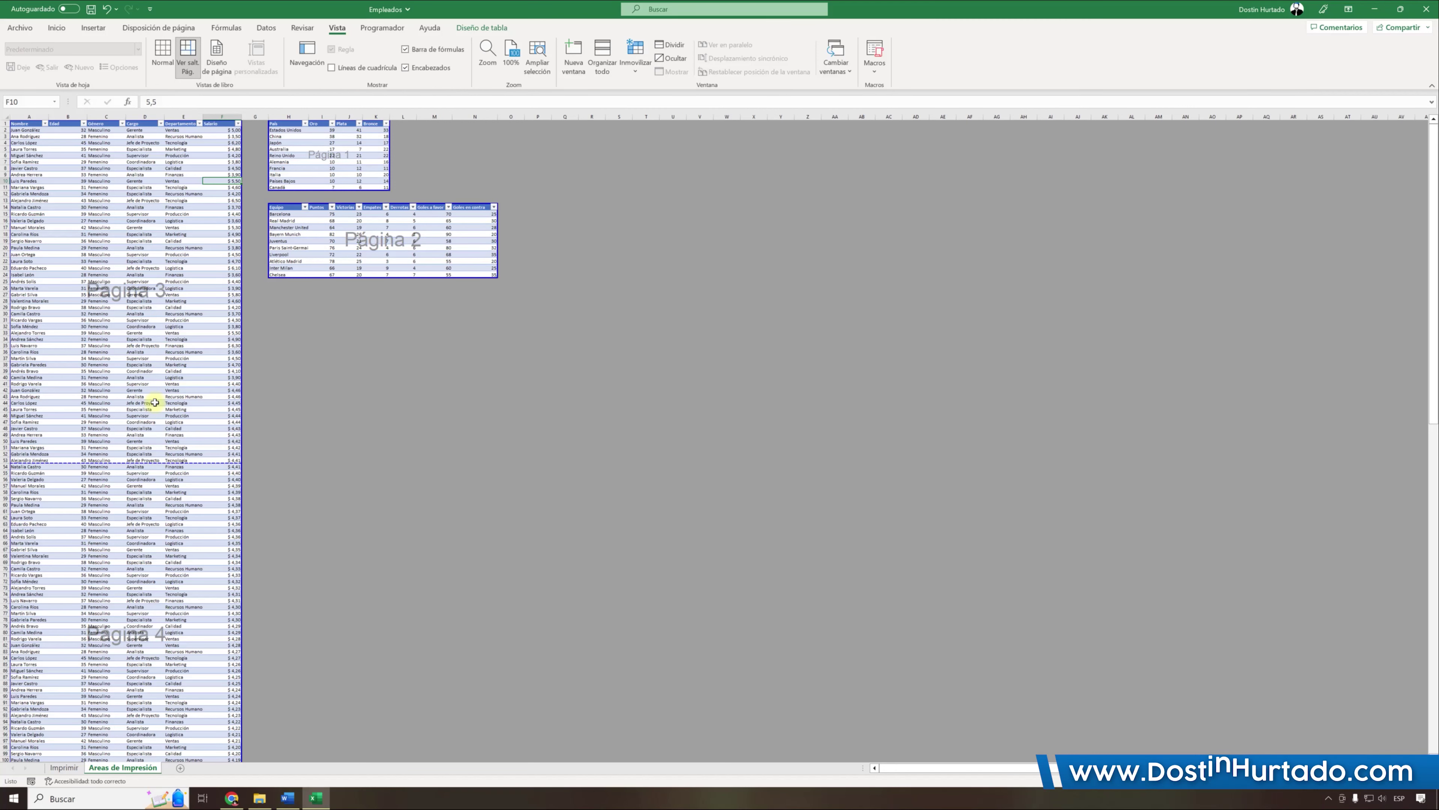
Switch to the Empleados workbook in Excel Online in the browser
{"action": "left_click", "coordinate": [288, 798]}
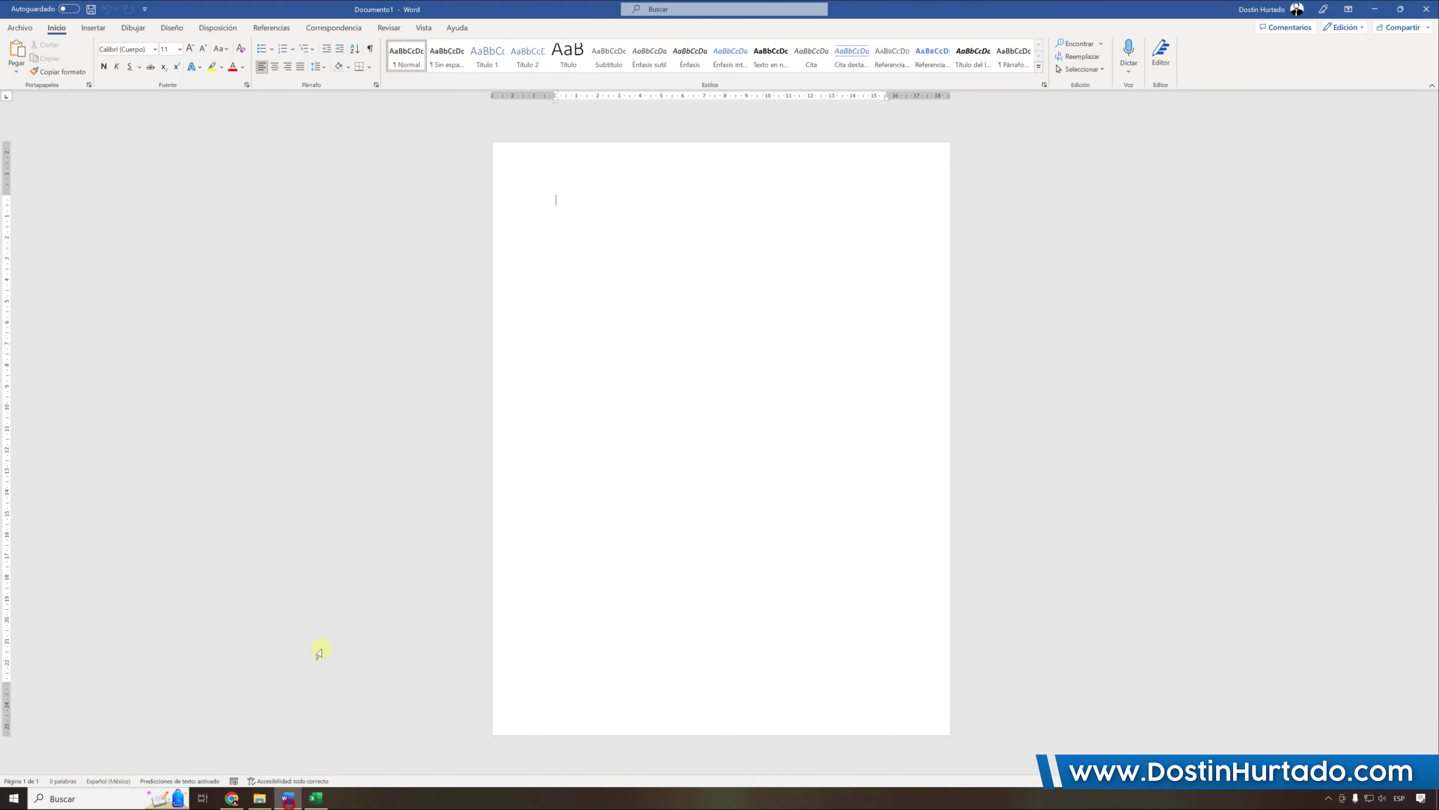
{"action": "left_click", "coordinate": [325, 800]}
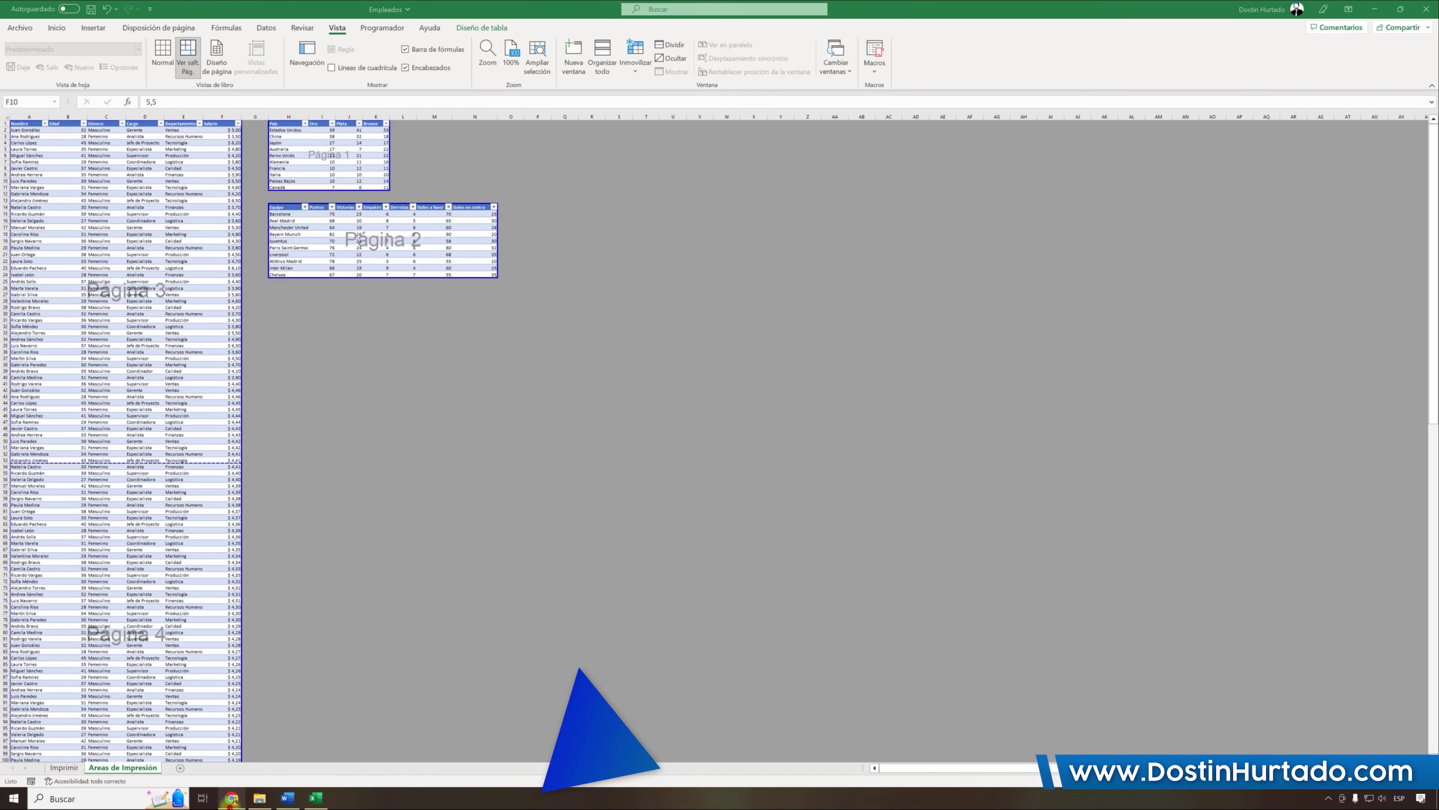
{"action": "left_click", "coordinate": [232, 799]}
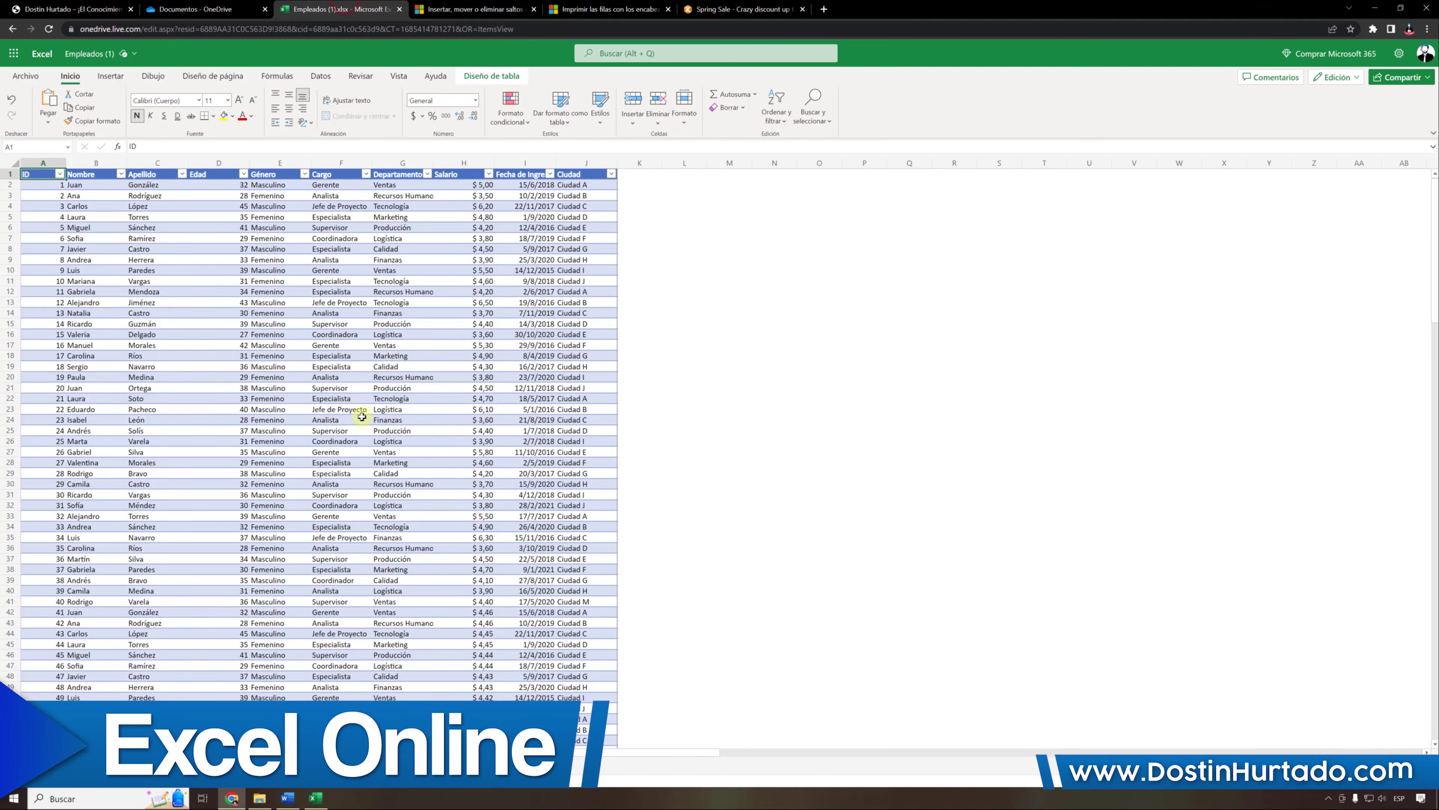
Review the Diseño de página and Vista commands, select header row A1:J1, then open the page-break support article
{"action": "left_click", "coordinate": [164, 215]}
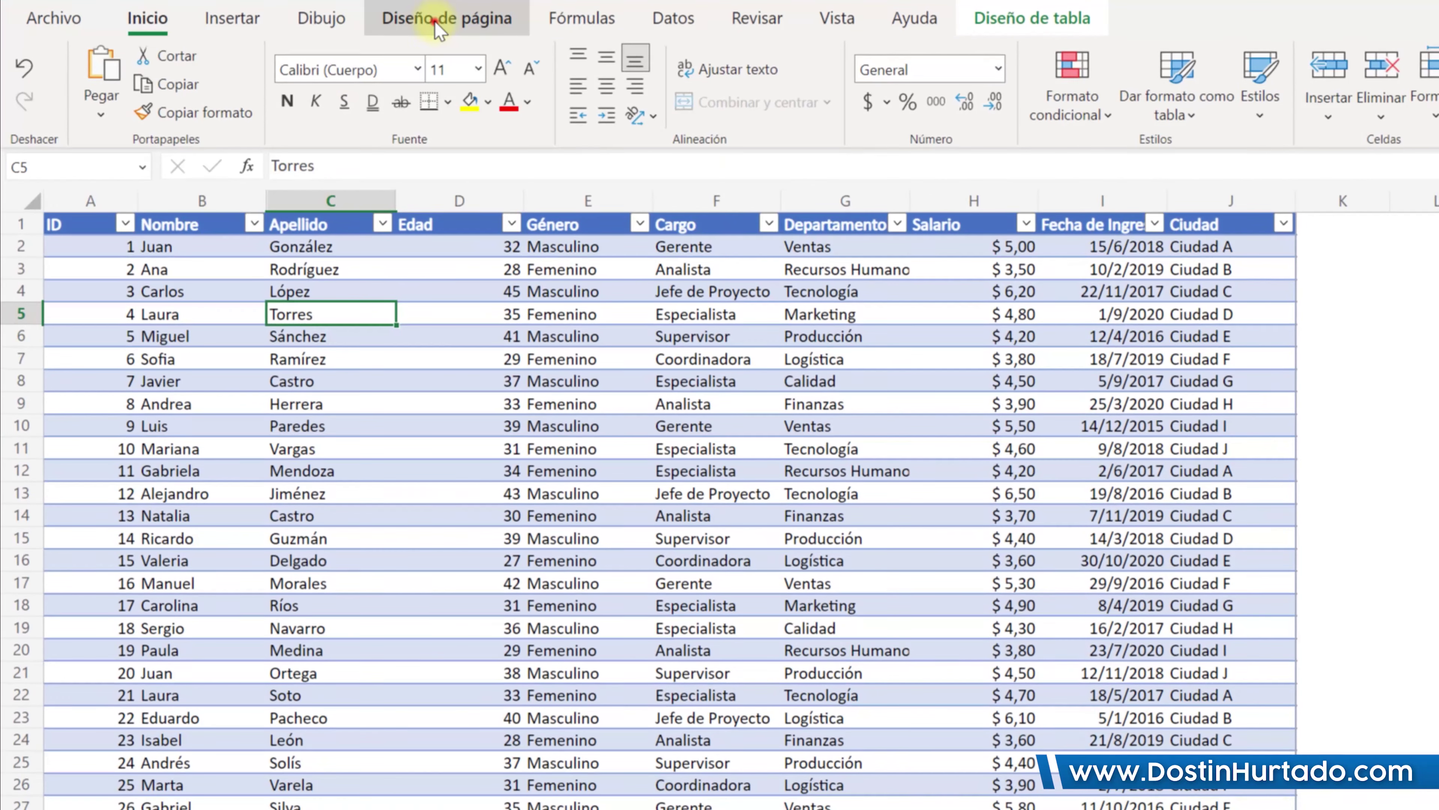
{"action": "left_click", "coordinate": [207, 76]}
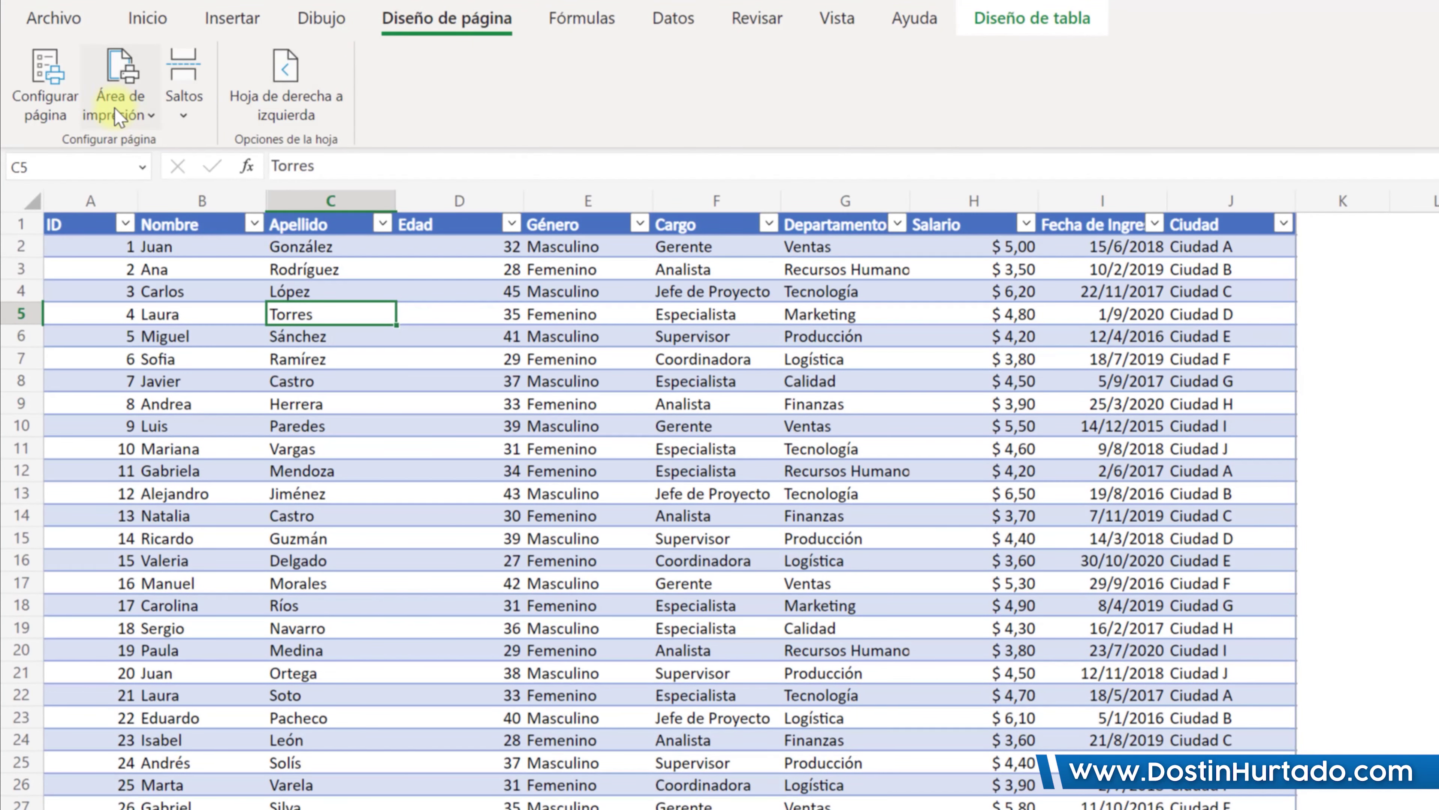
{"action": "left_click", "coordinate": [836, 17]}
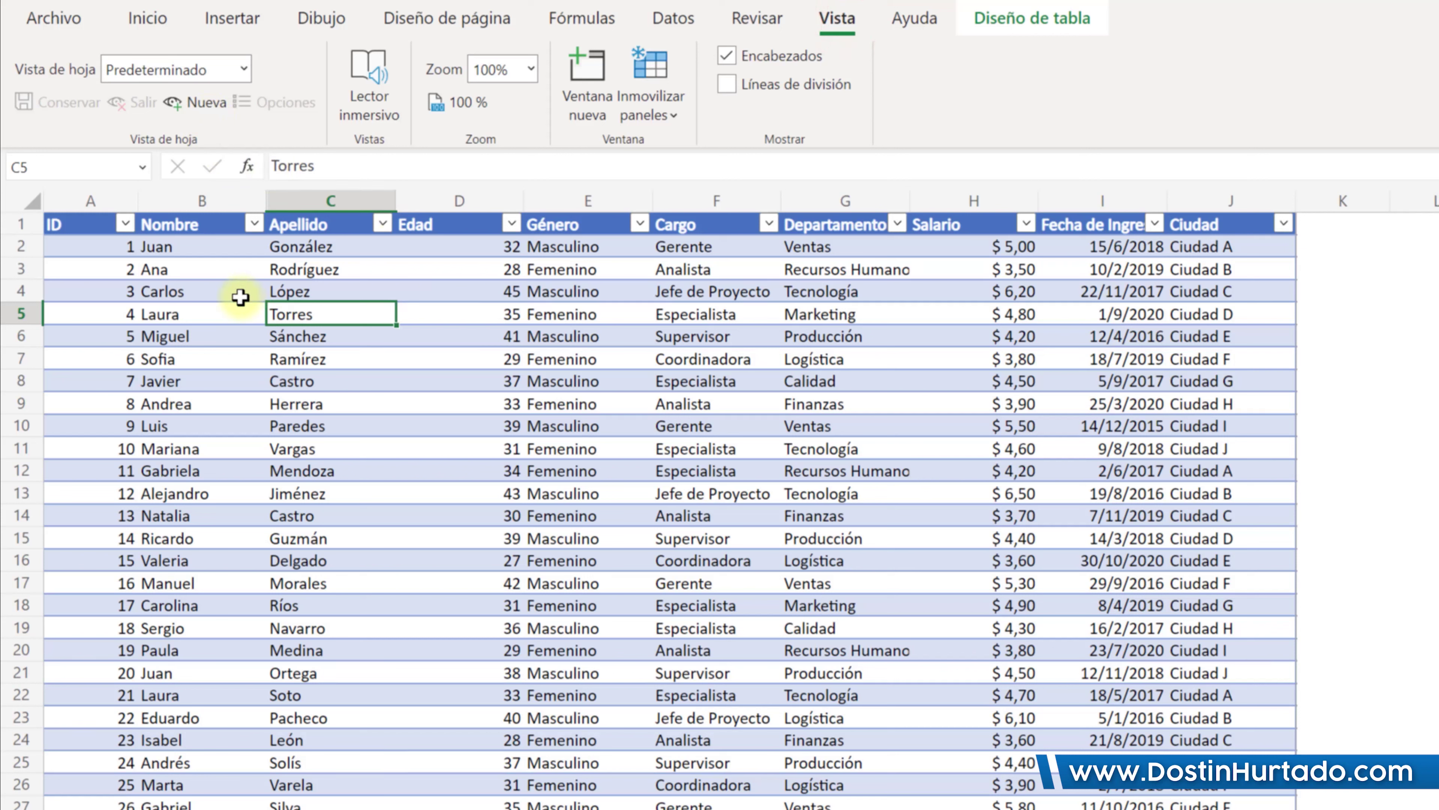
{"action": "left_click_drag", "start_coordinate": [79, 225], "coordinate": [1272, 224]}
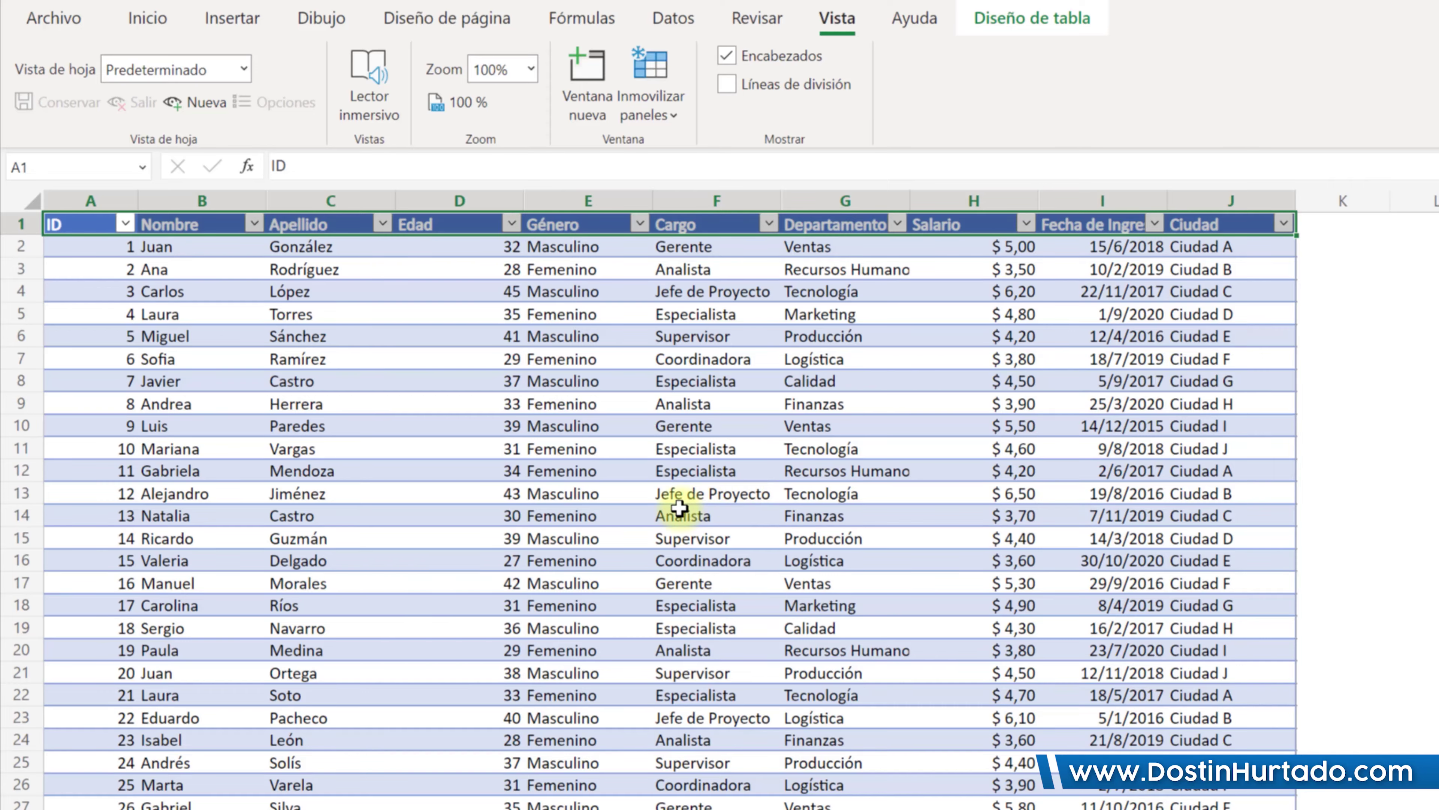
{"action": "left_click", "coordinate": [368, 420]}
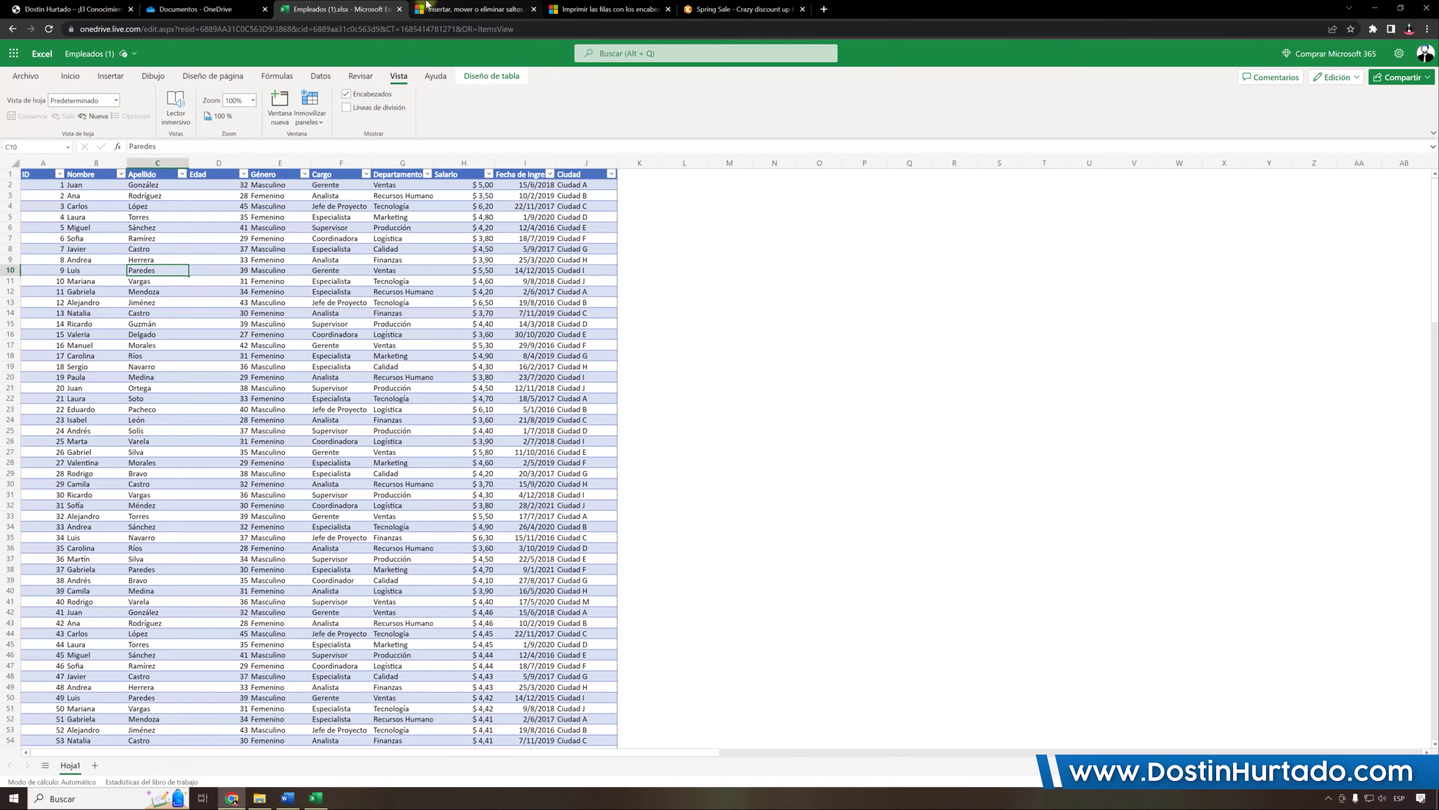
{"action": "left_click", "coordinate": [439, 8]}
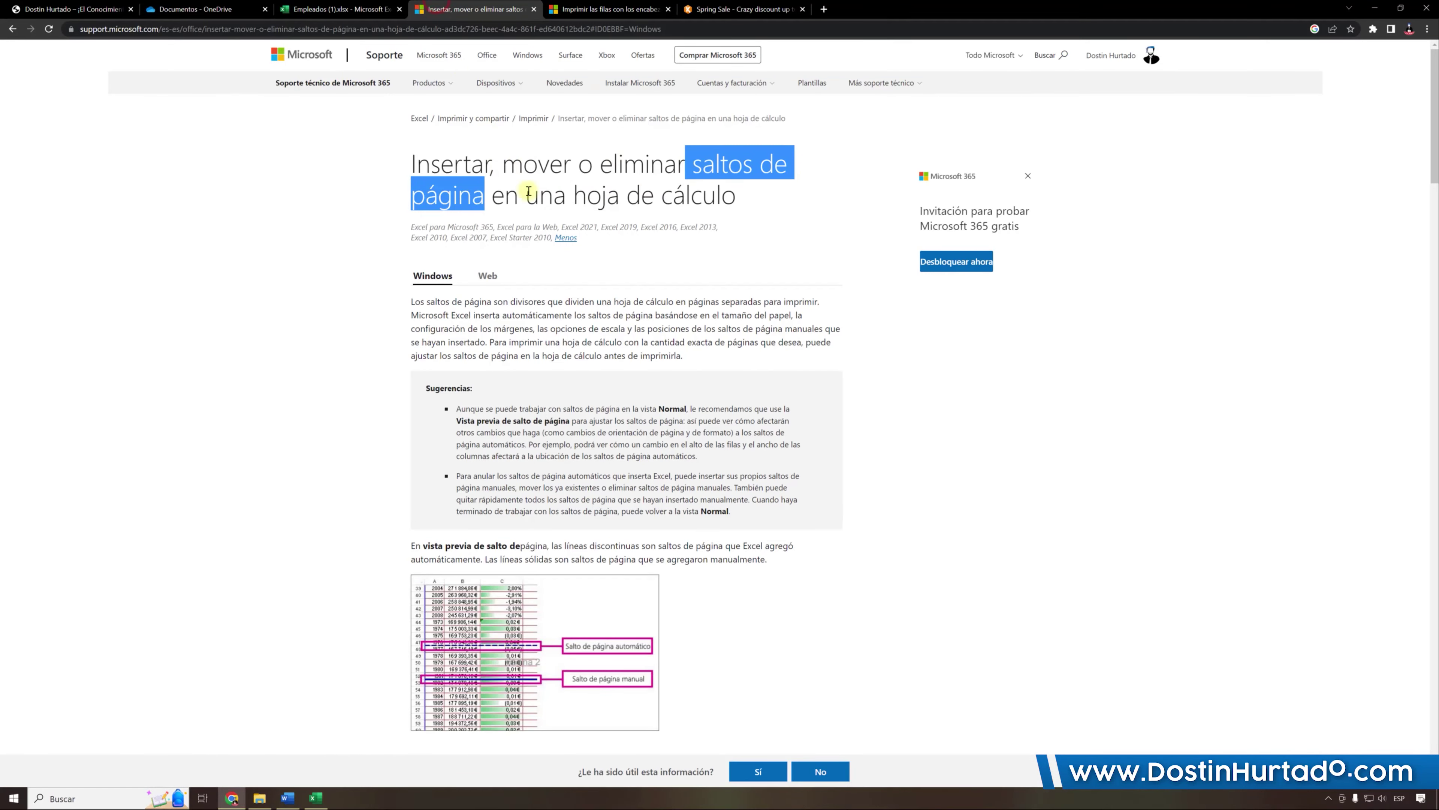
Read the web-version notes for page breaks and print titles, then return to Empleados (1).xlsx
{"action": "left_click", "coordinate": [483, 276]}
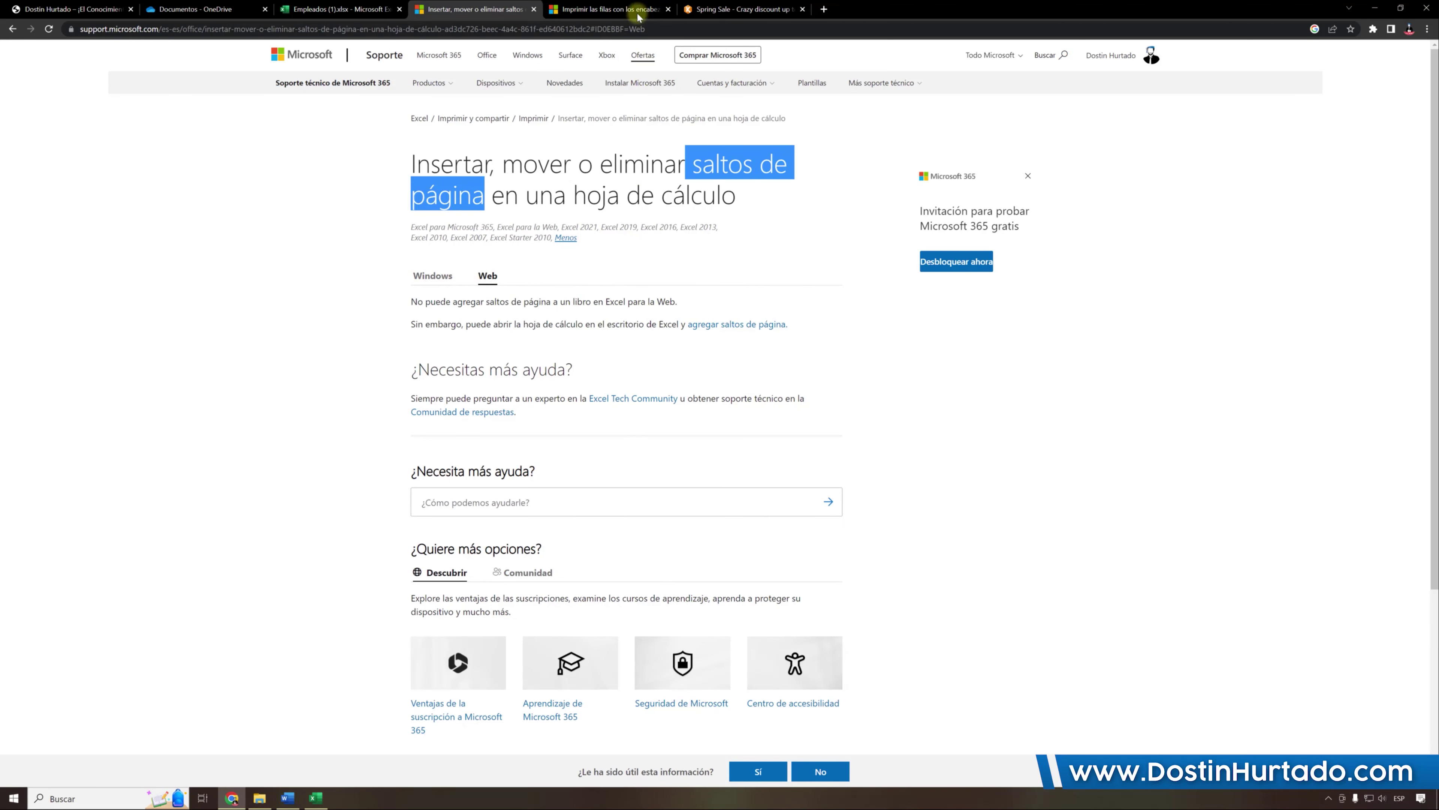
{"action": "left_click", "coordinate": [609, 9]}
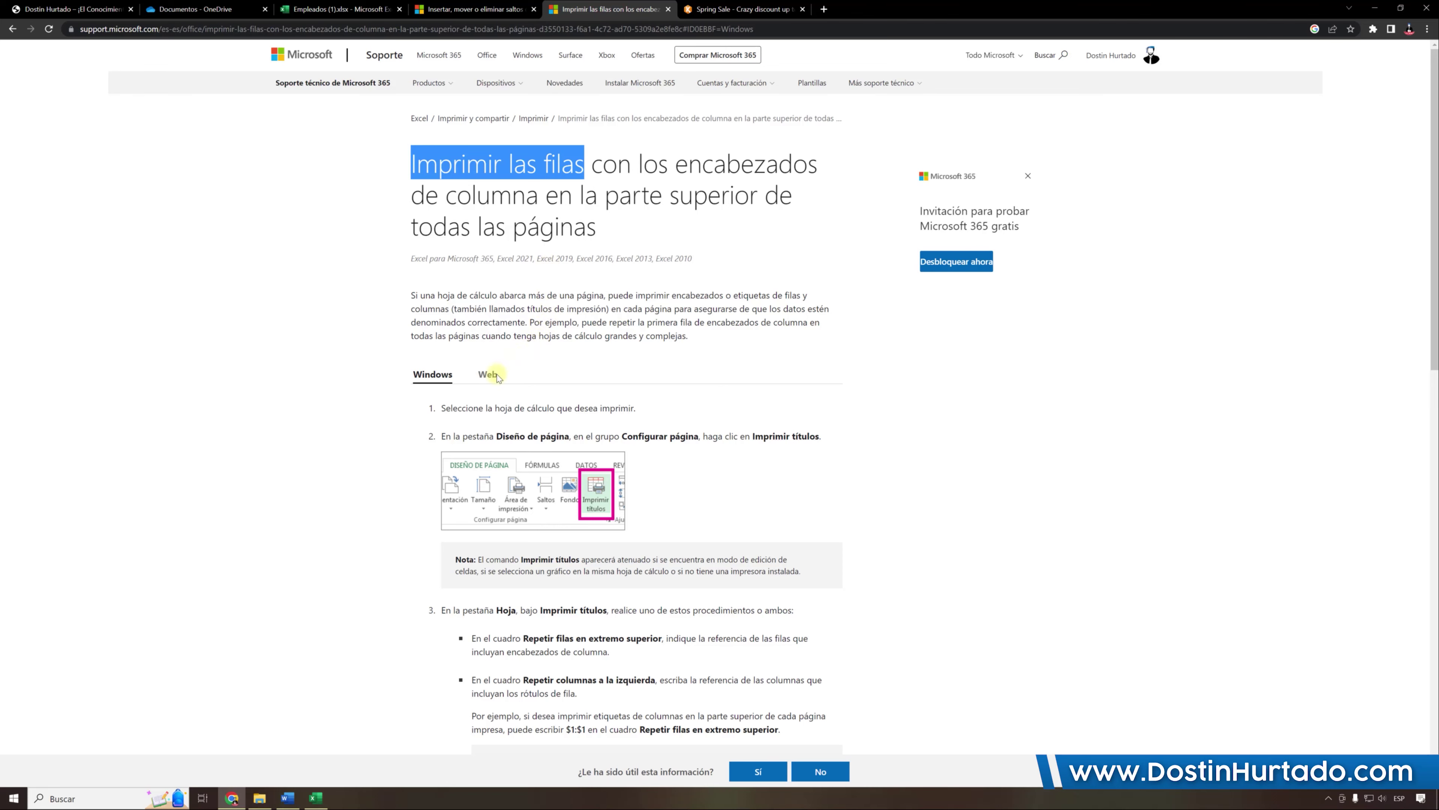
{"action": "left_click", "coordinate": [493, 376]}
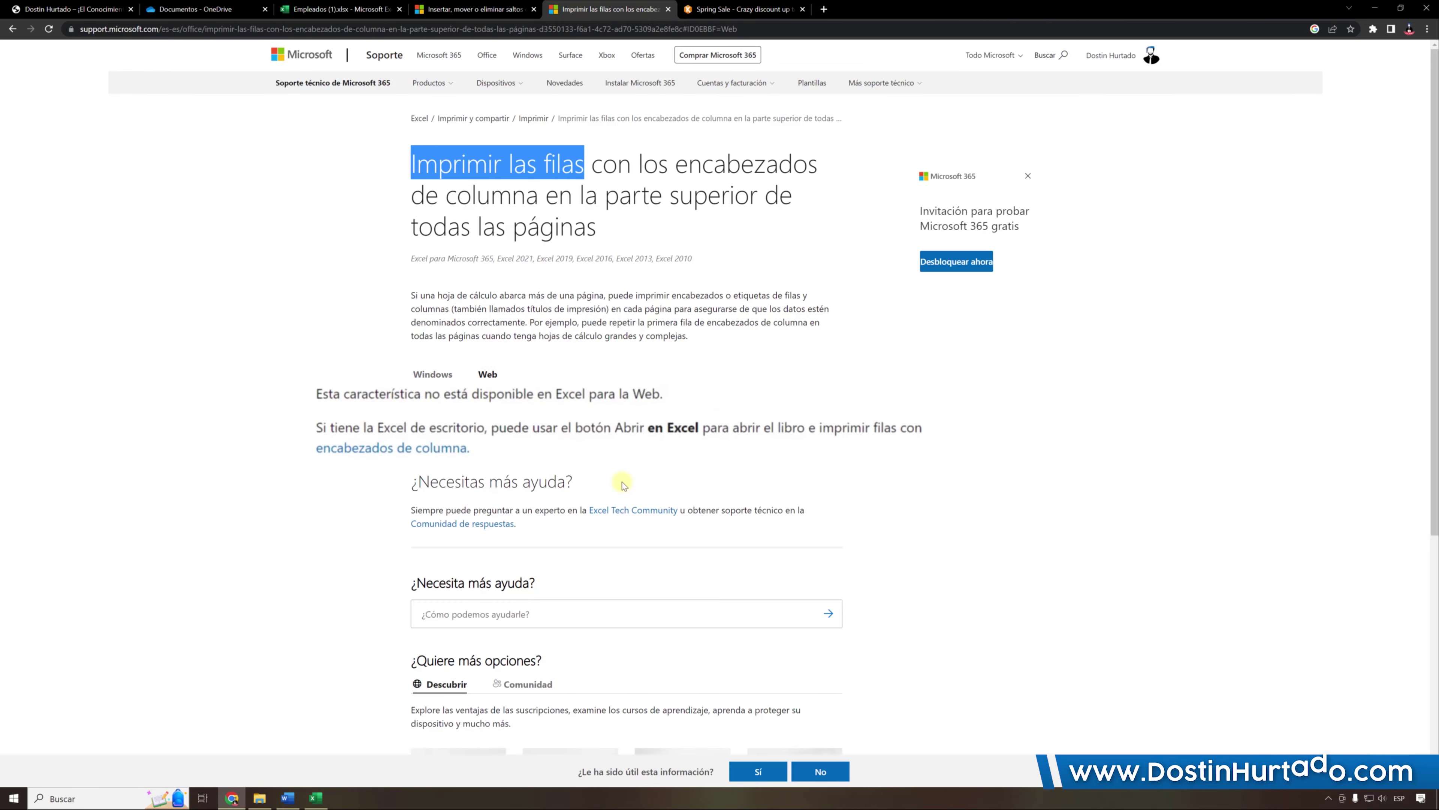
{"action": "left_click", "coordinate": [334, 9]}
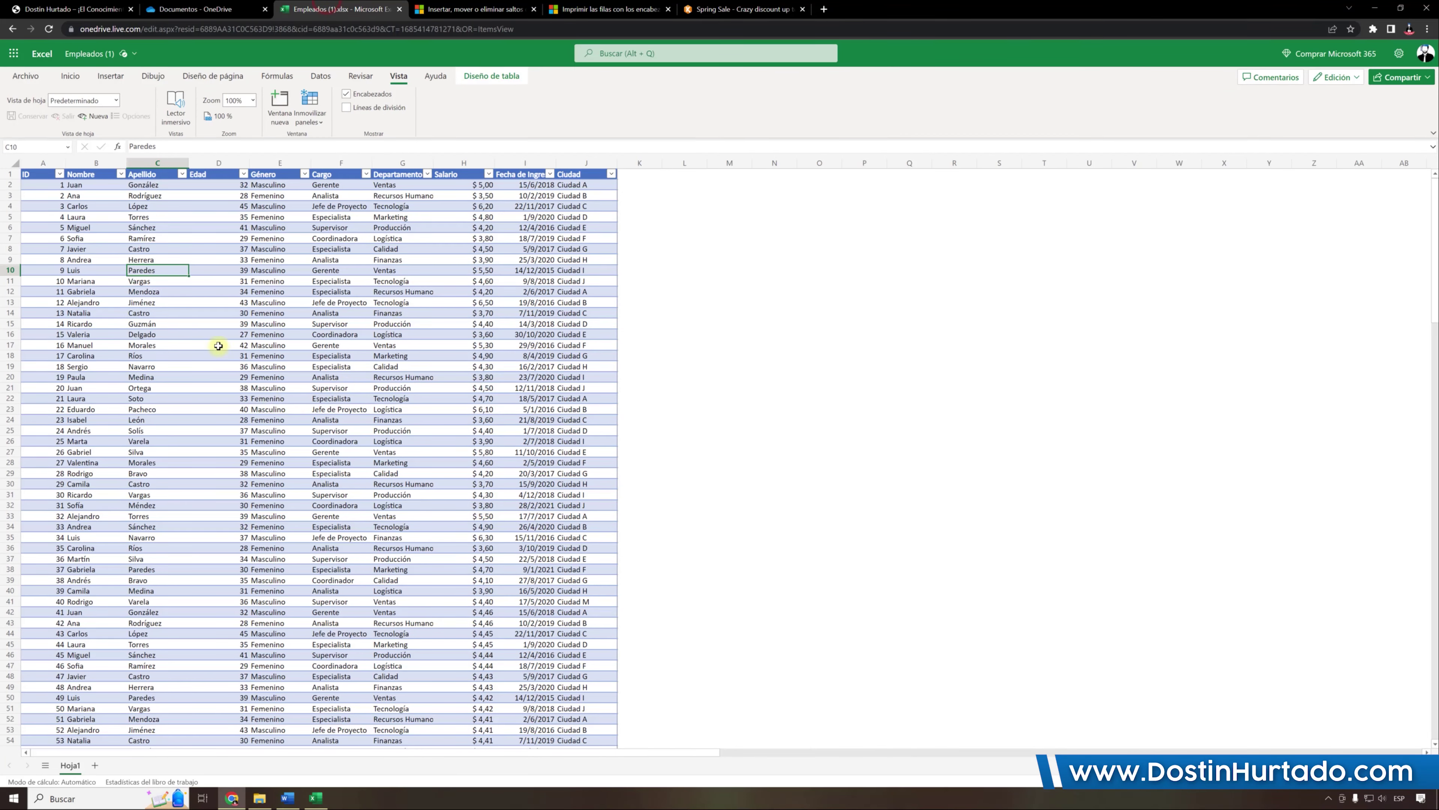
Open the print preview with Ctrl+P and set scaling to Ajustar todas las columnas en una página
{"action": "left_click", "coordinate": [98, 248]}
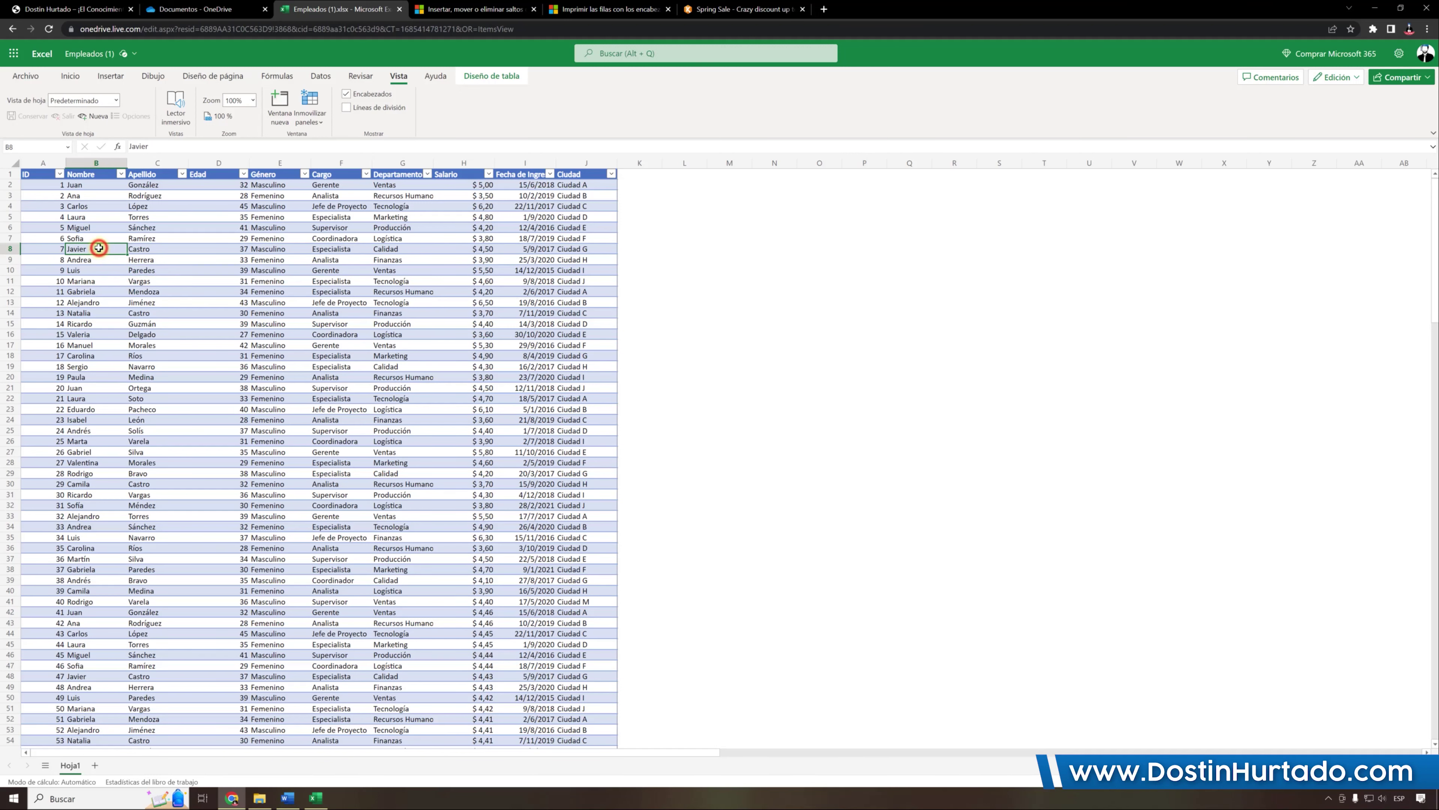
{"action": "key", "text": "ctrl+p"}
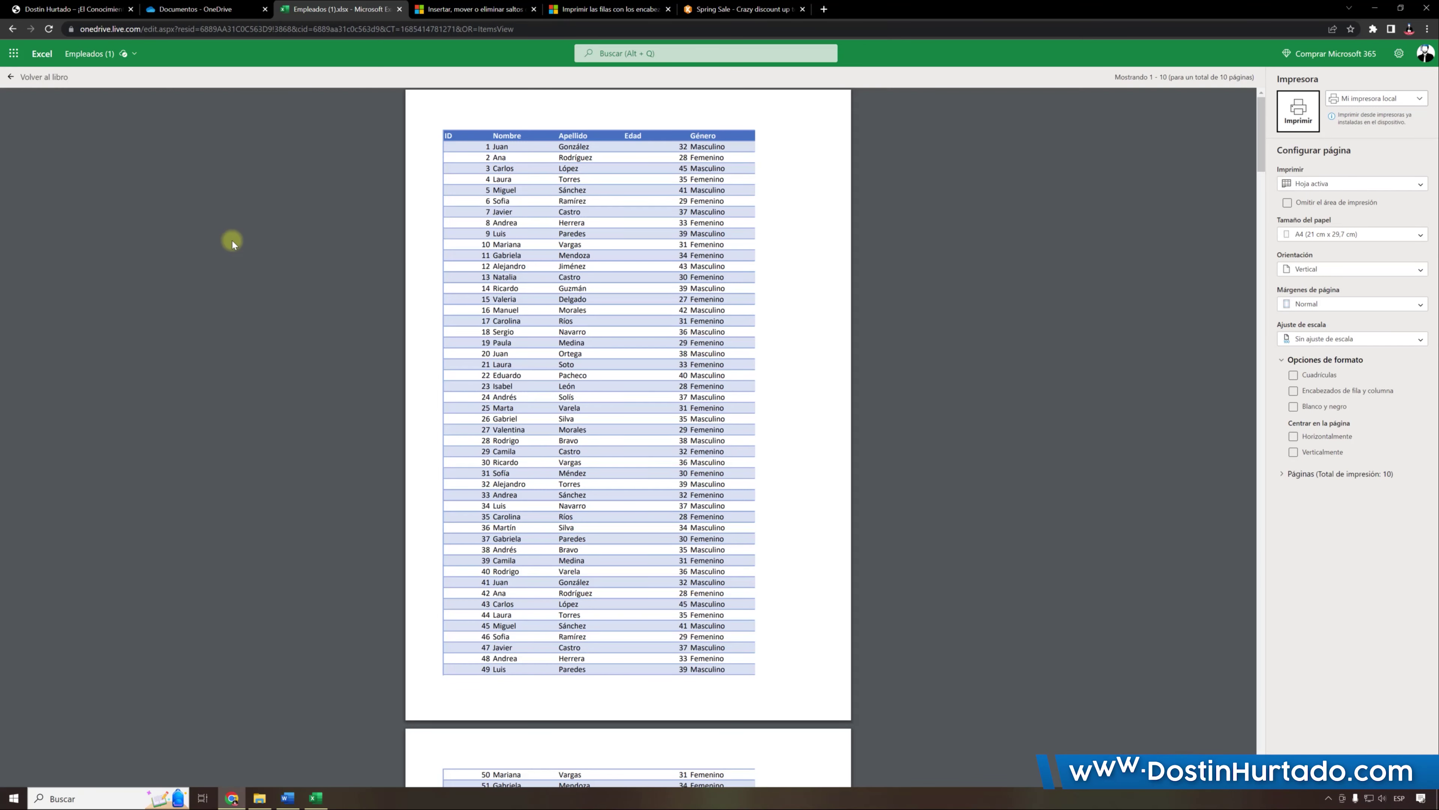
{"action": "left_click", "coordinate": [1349, 340]}
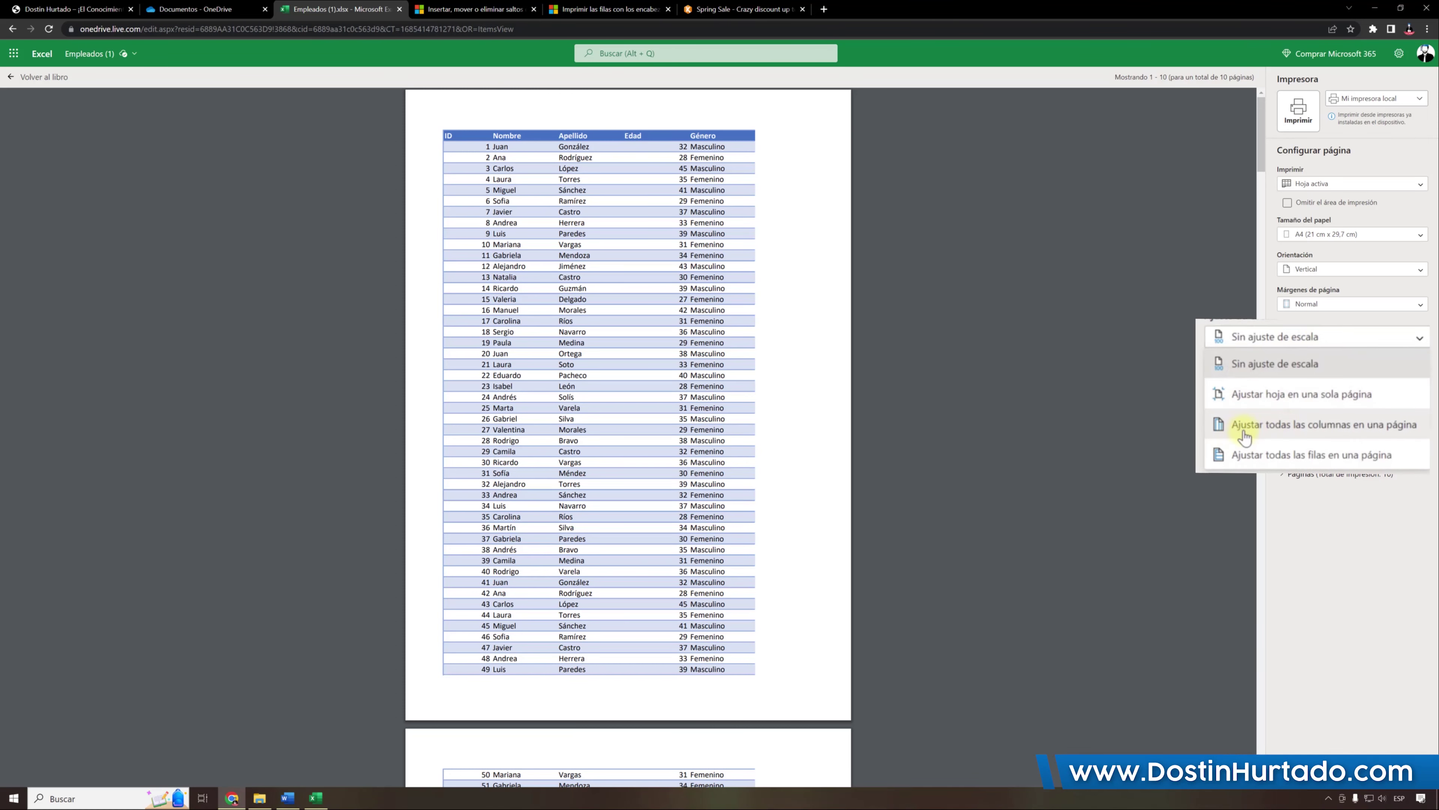
{"action": "left_click", "coordinate": [1328, 425]}
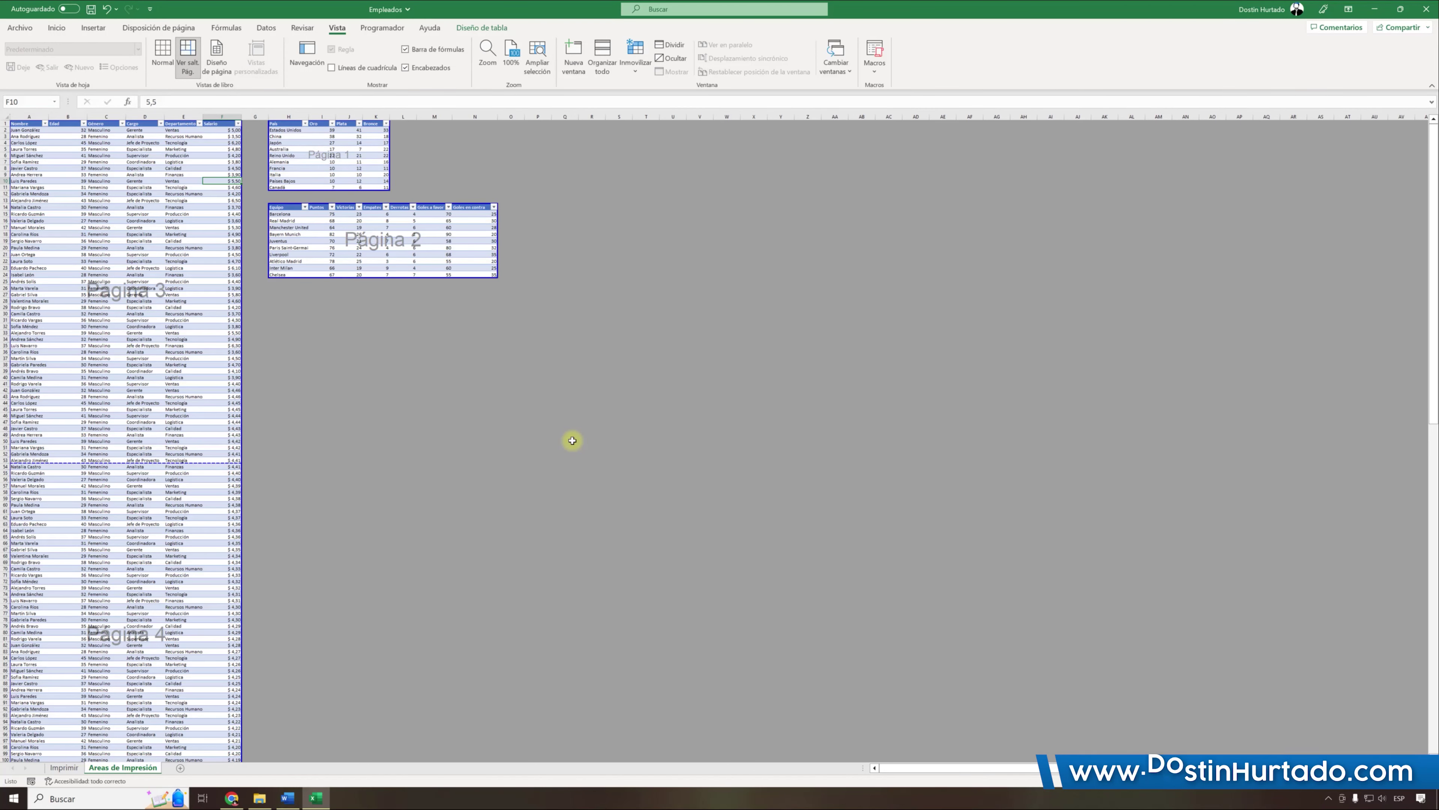
Set the sheet back to Normal view and switch to the keysfan Spring Sale page
{"action": "left_click", "coordinate": [163, 54]}
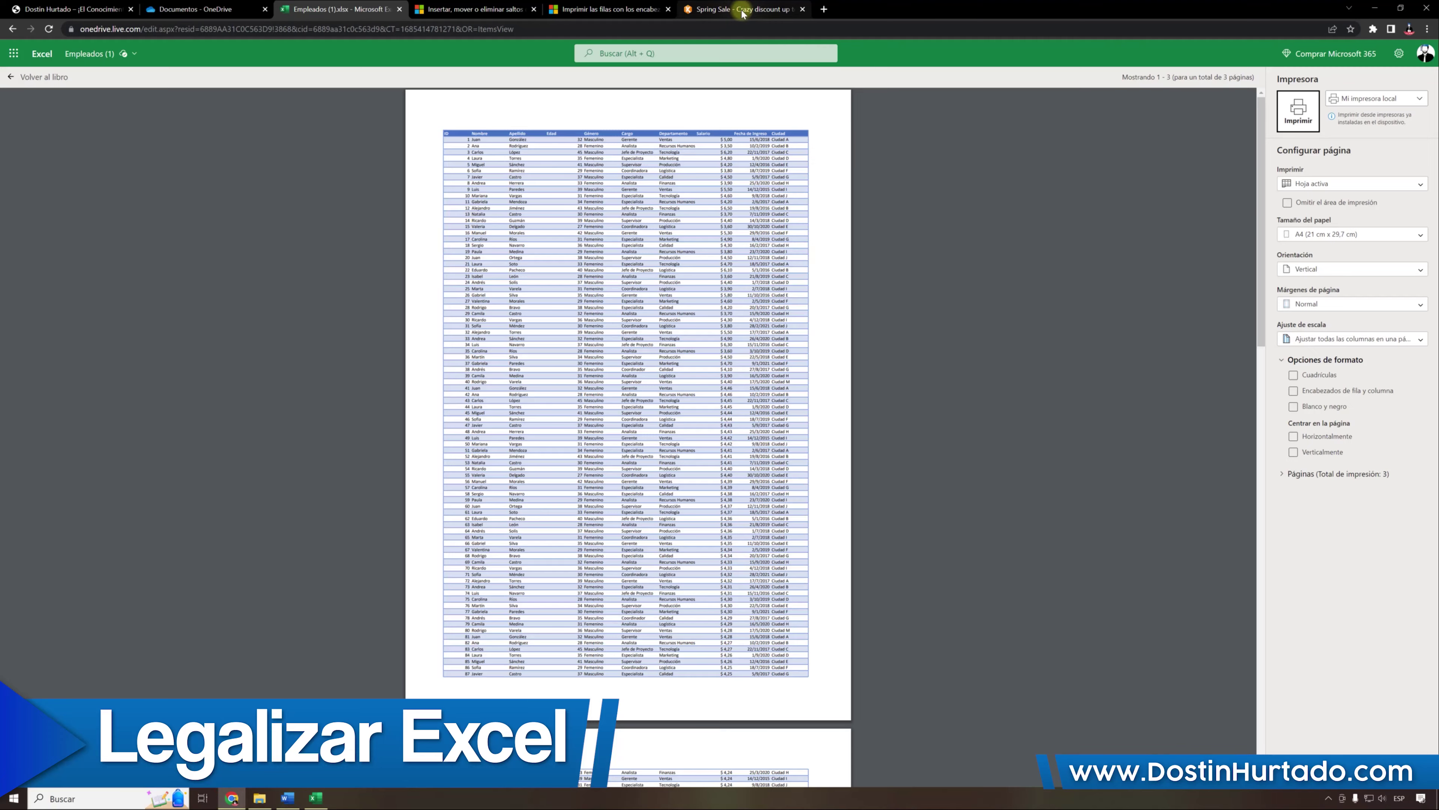
{"action": "left_click", "coordinate": [740, 9]}
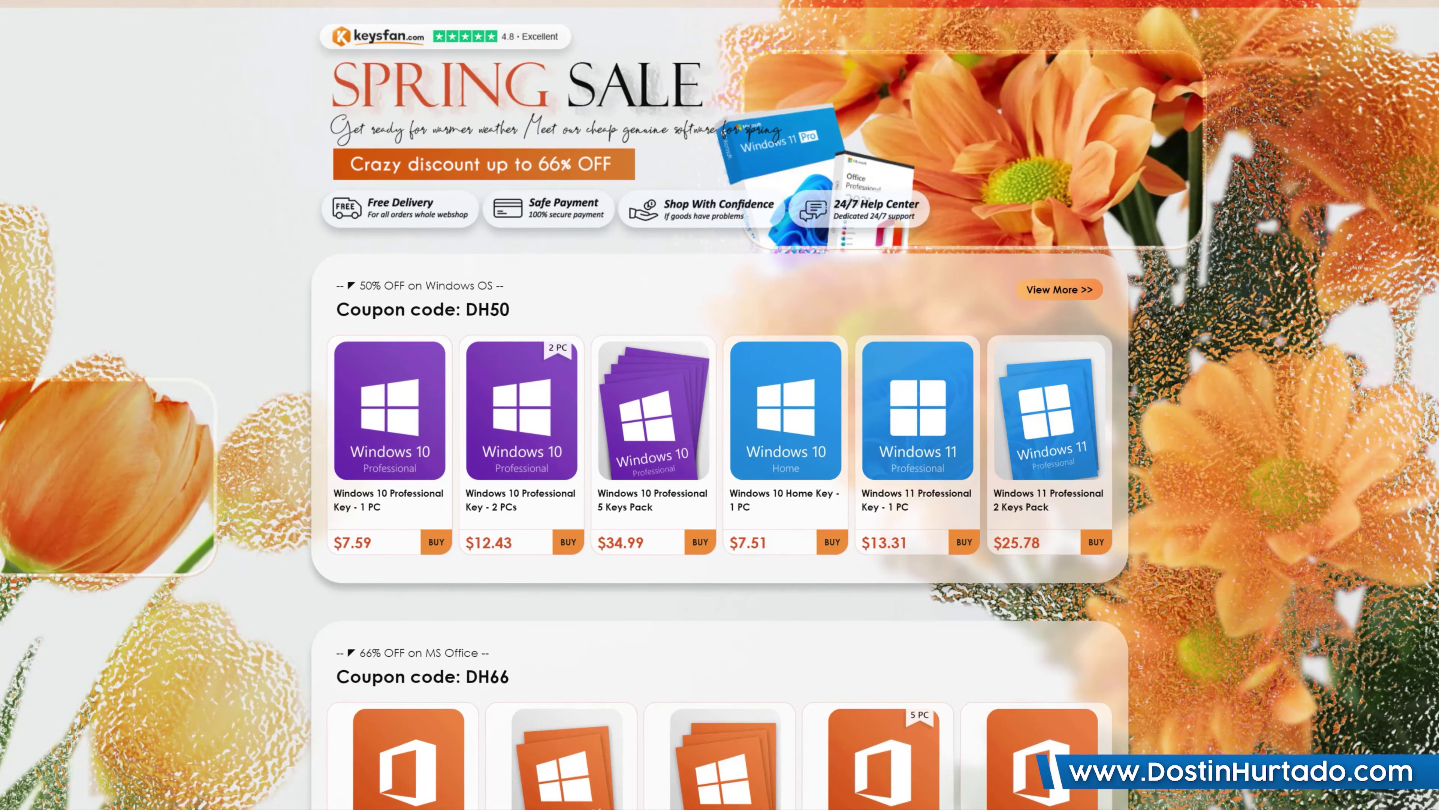
Add the Office 2021 Professional Plus Key - 1 PC ($72.81) to the cart and view the cart
{"action": "scroll", "coordinate": [420, 261], "scroll_direction": "down", "scroll_amount": 5}
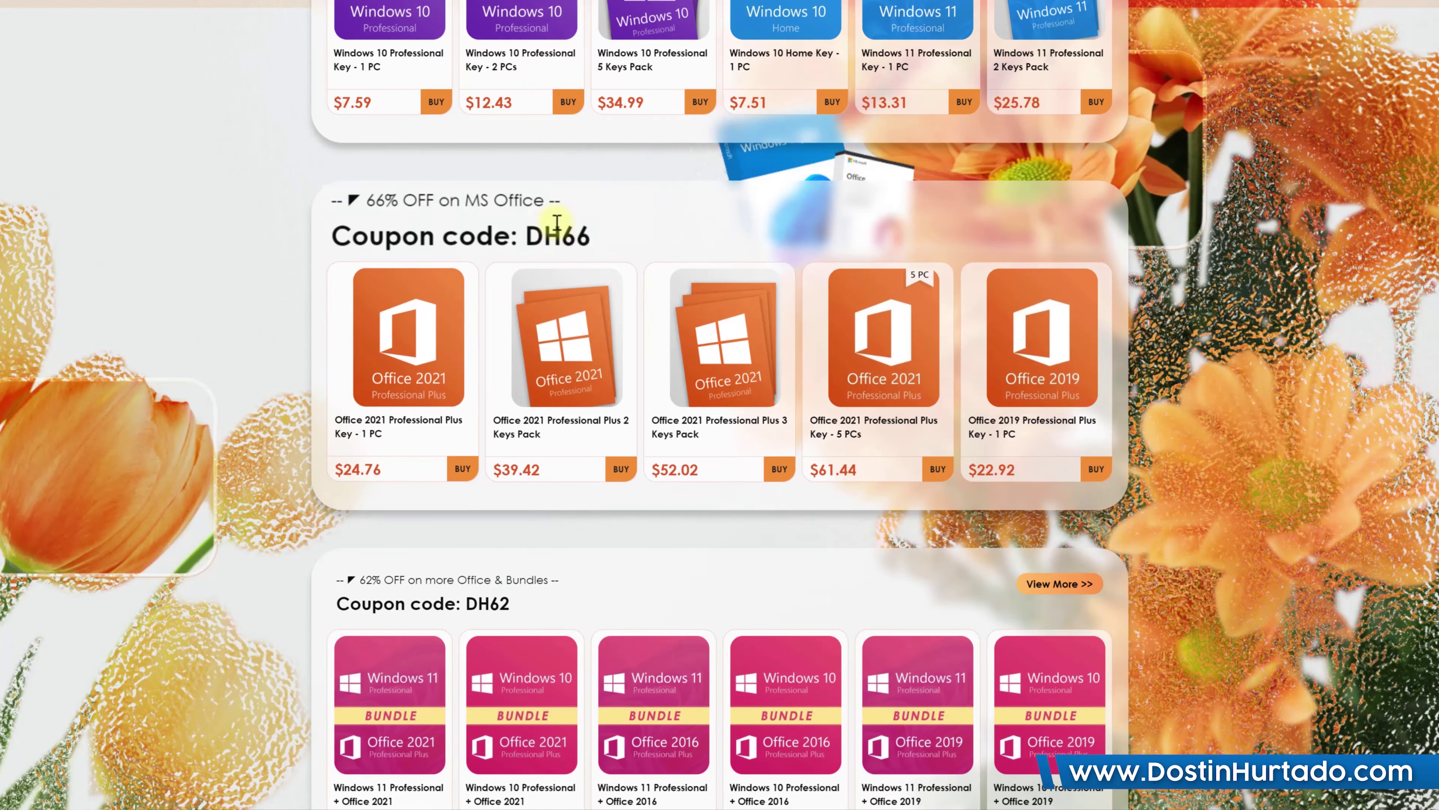
{"action": "left_click_drag", "start_coordinate": [524, 236], "coordinate": [621, 232]}
{"action": "left_click", "coordinate": [530, 233]}
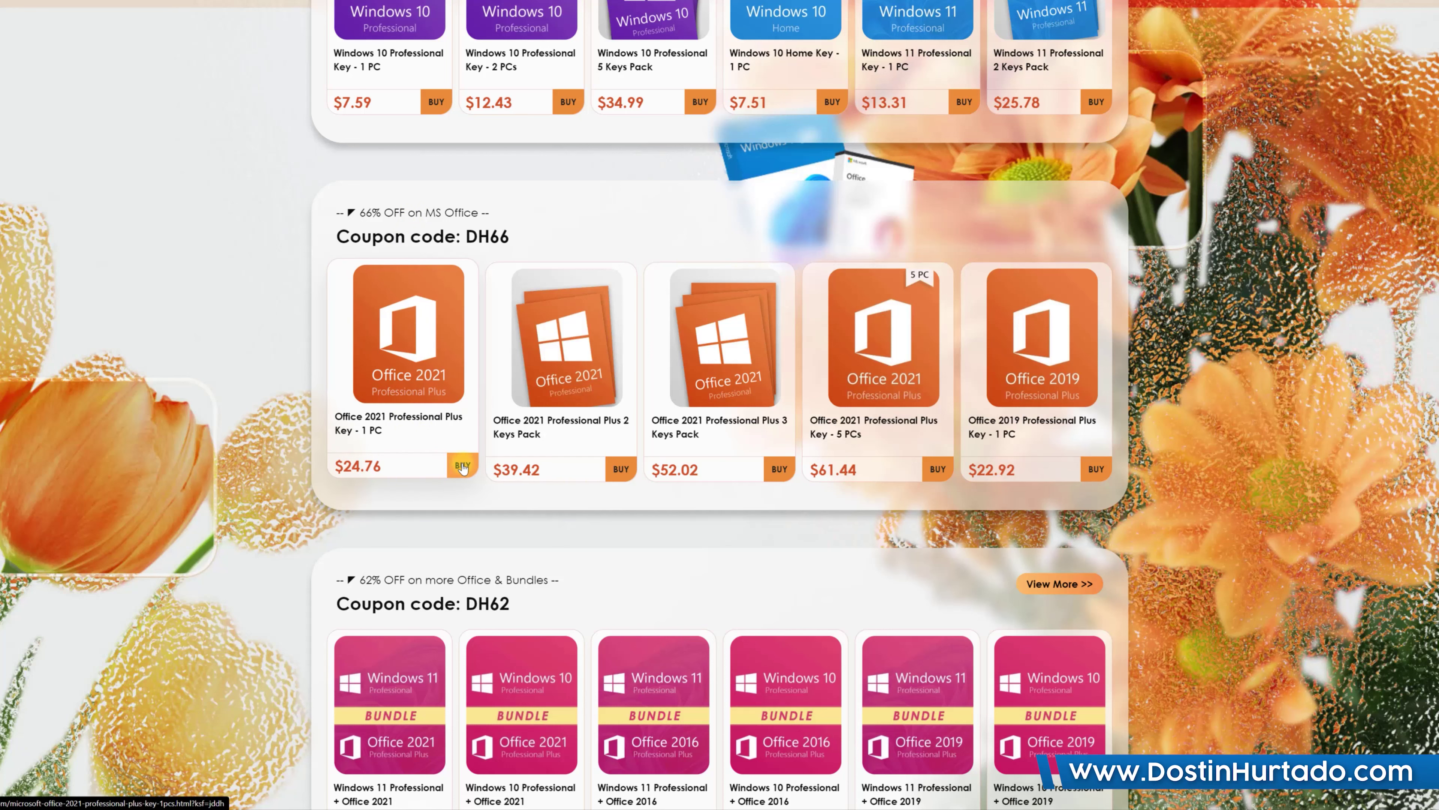
{"action": "left_click", "coordinate": [463, 466]}
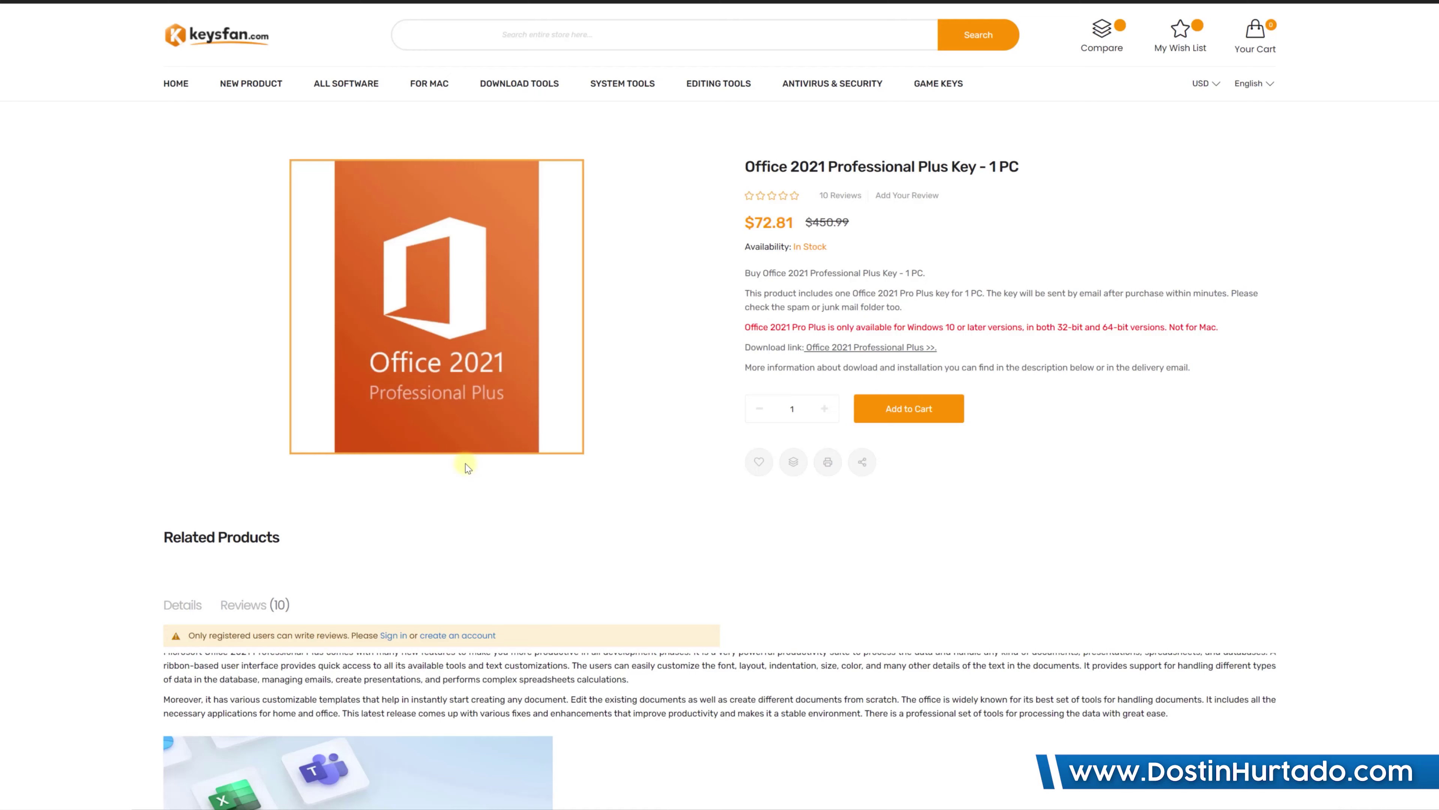
{"action": "left_click_drag", "start_coordinate": [652, 340], "coordinate": [1259, 340]}
{"action": "left_click", "coordinate": [1300, 342]}
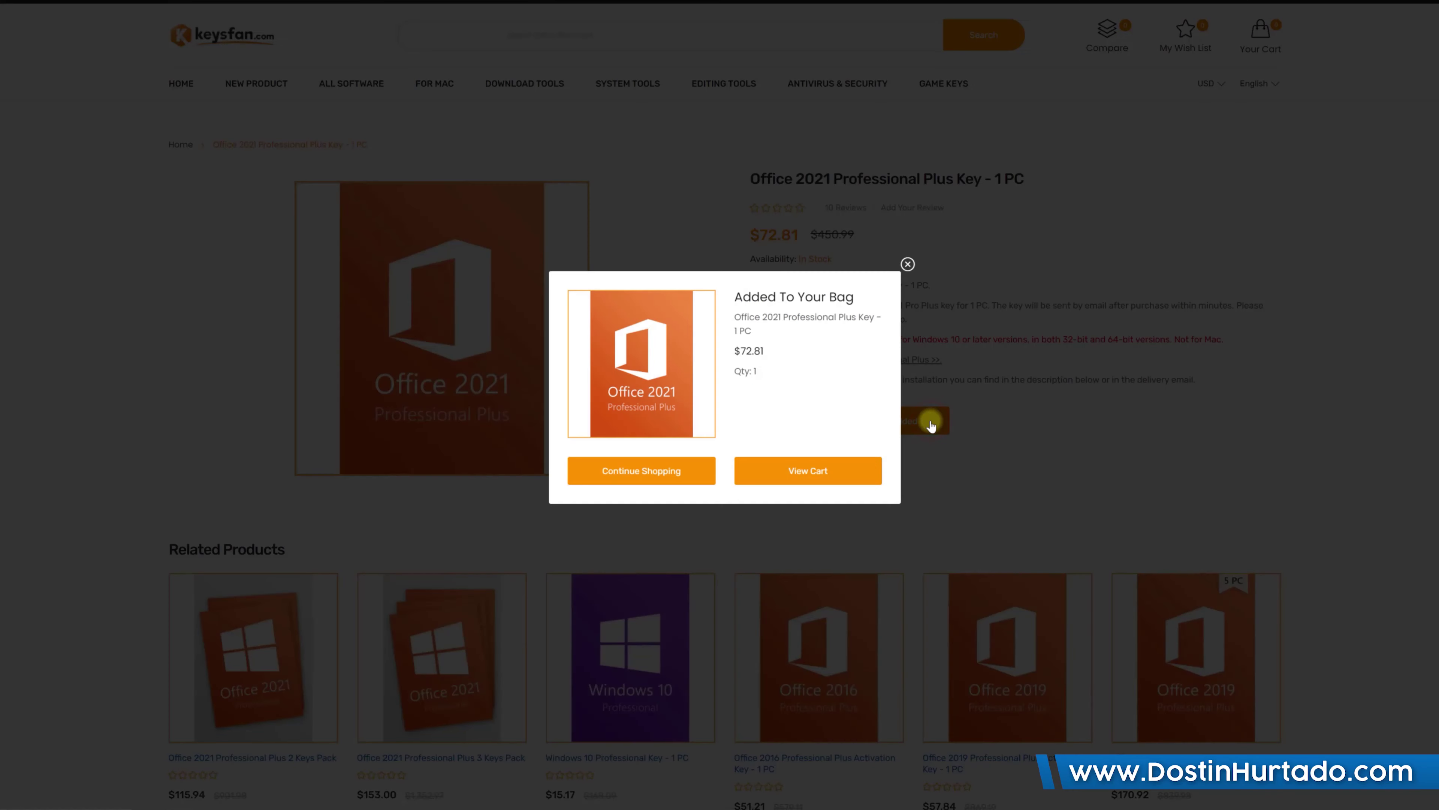
{"action": "left_click", "coordinate": [824, 466]}
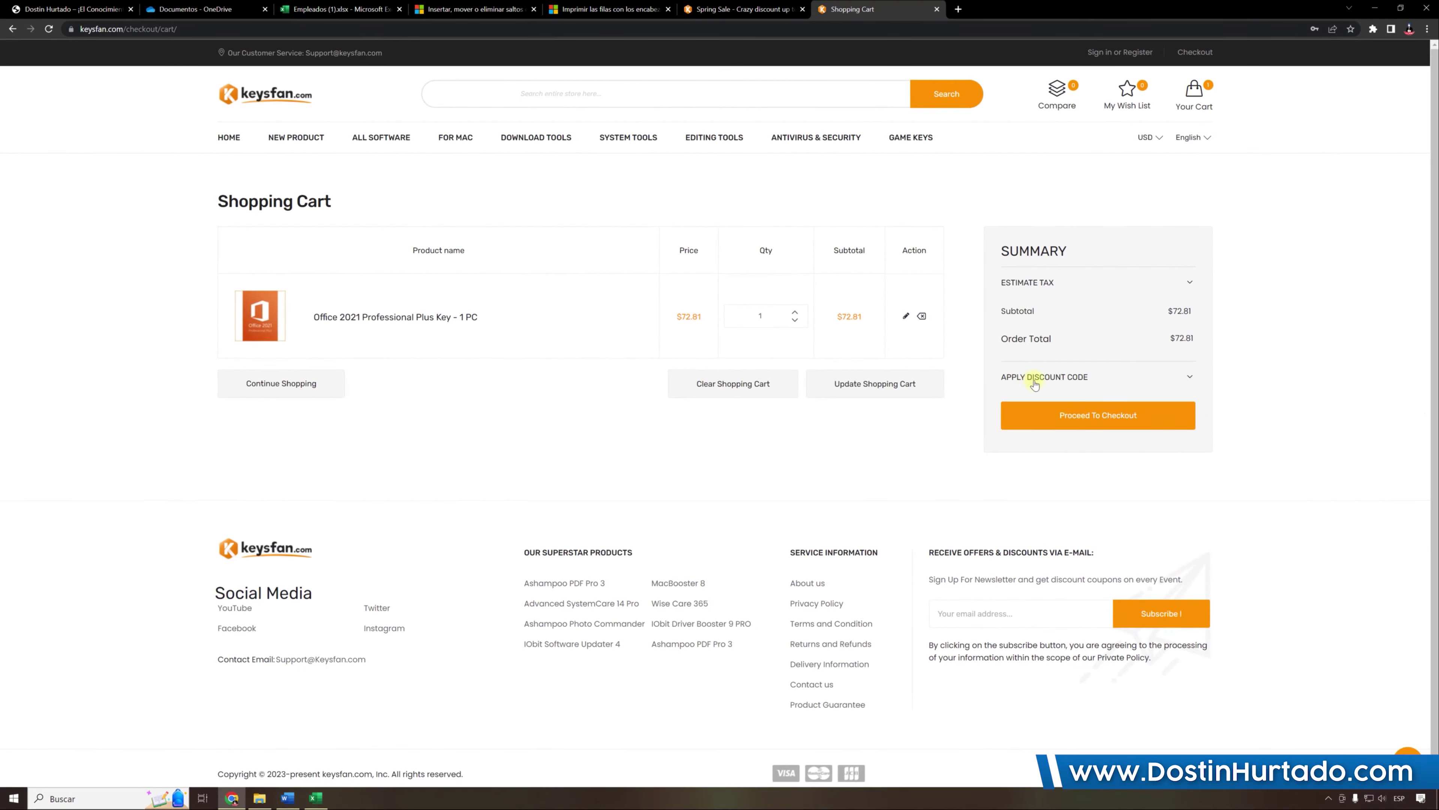
Copy coupon code DH66 from the Spring Sale page into the cart's discount code field
{"action": "left_click", "coordinate": [1034, 379]}
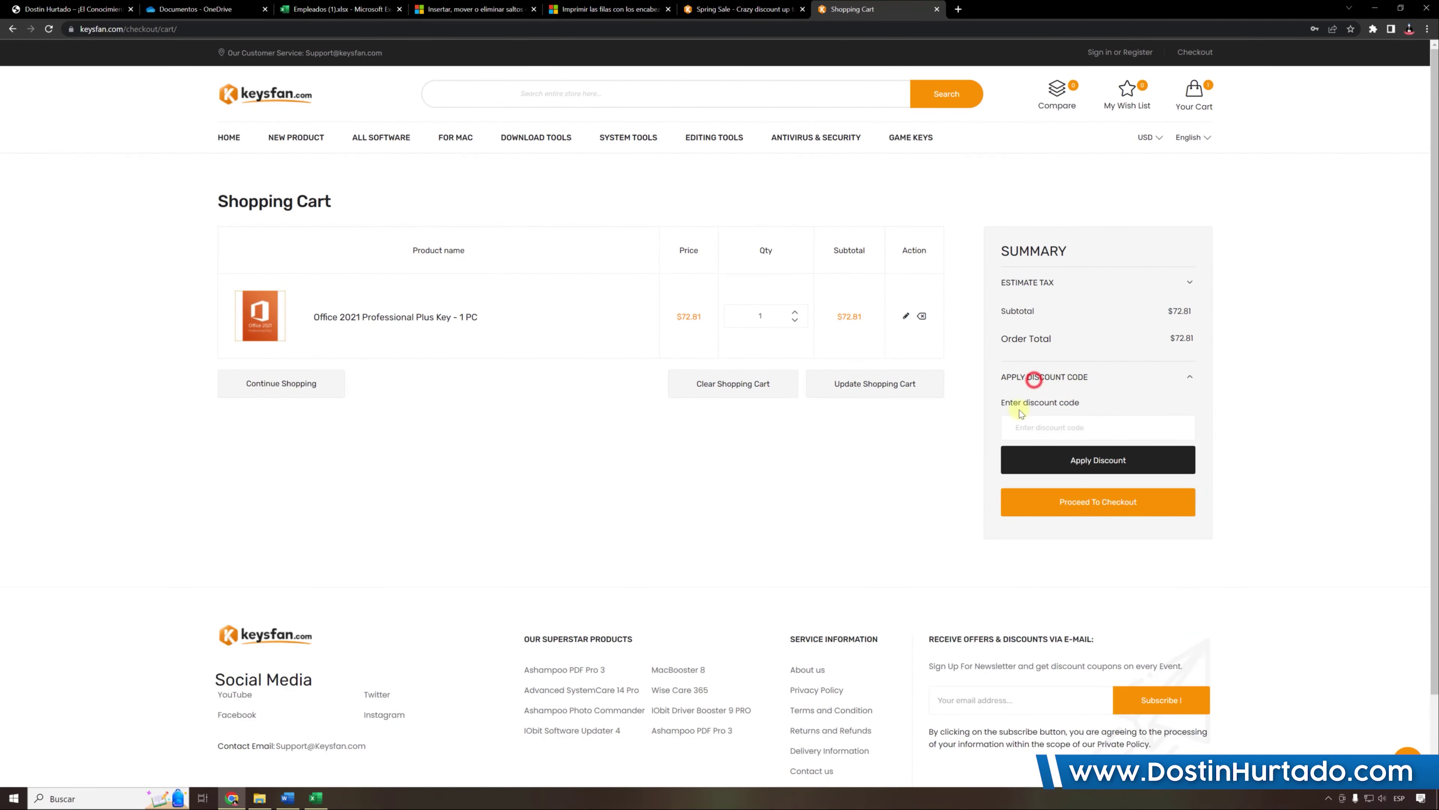
{"action": "left_click", "coordinate": [1042, 421]}
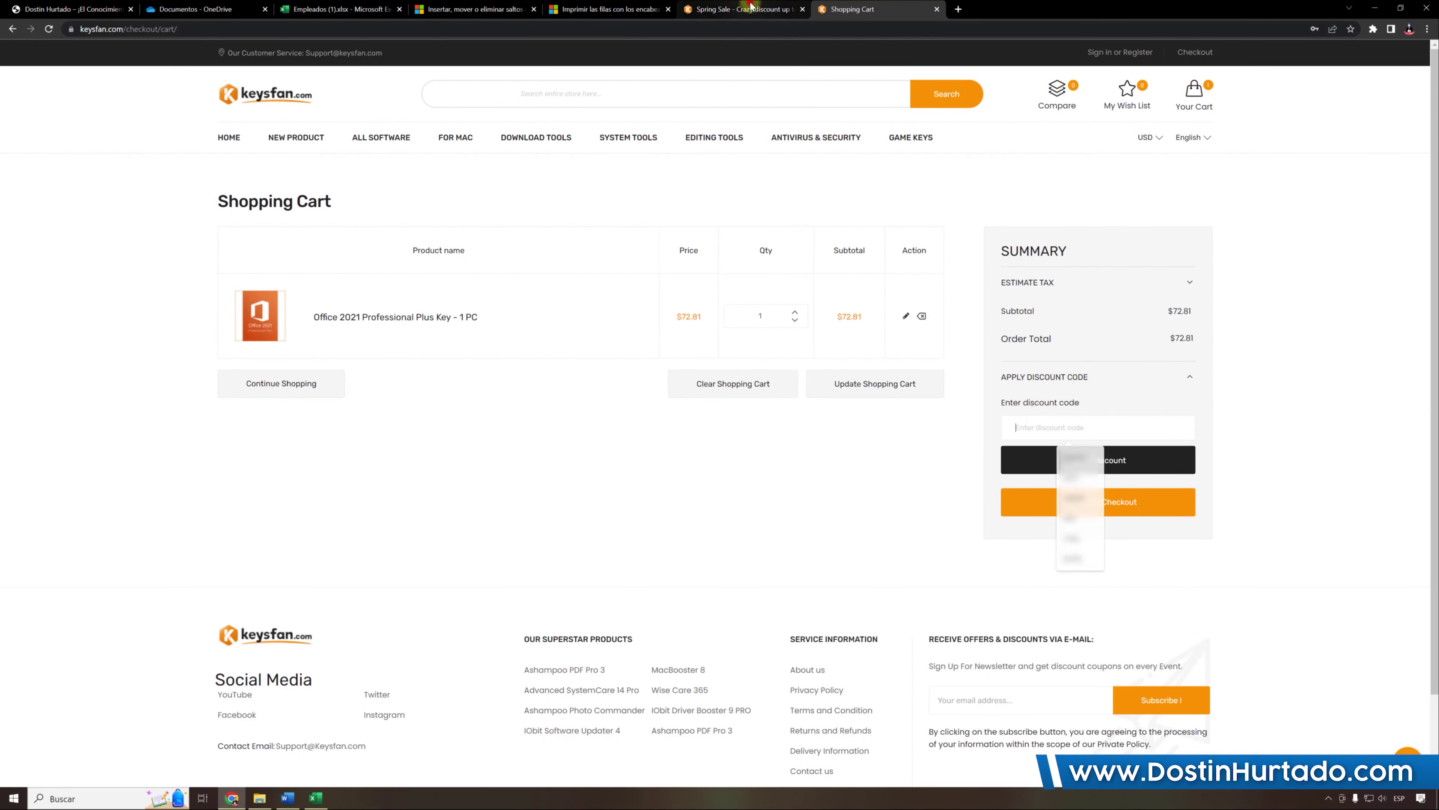
{"action": "left_click", "coordinate": [736, 9]}
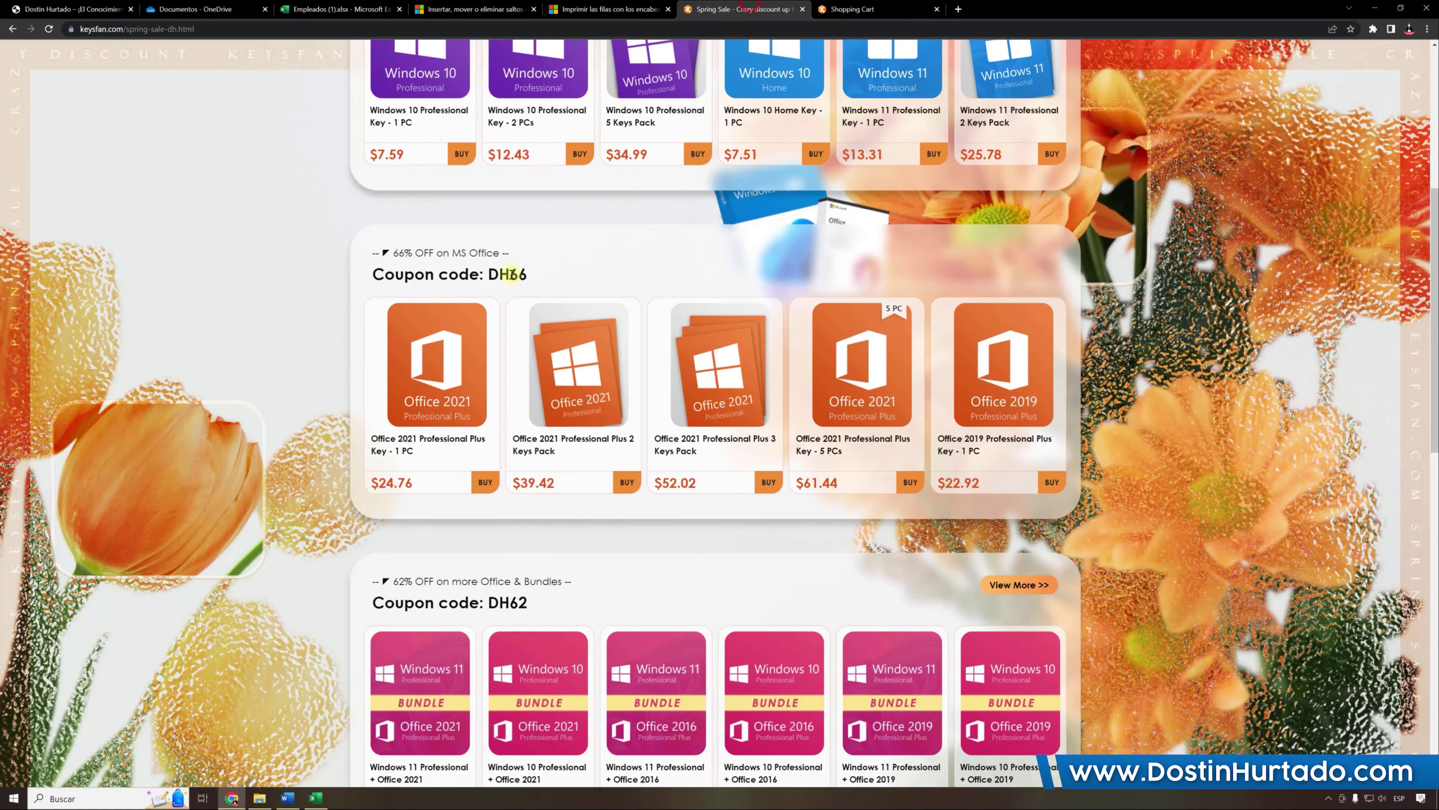
{"action": "right_click", "coordinate": [531, 280]}
{"action": "left_click", "coordinate": [538, 288]}
{"action": "left_click", "coordinate": [836, 4]}
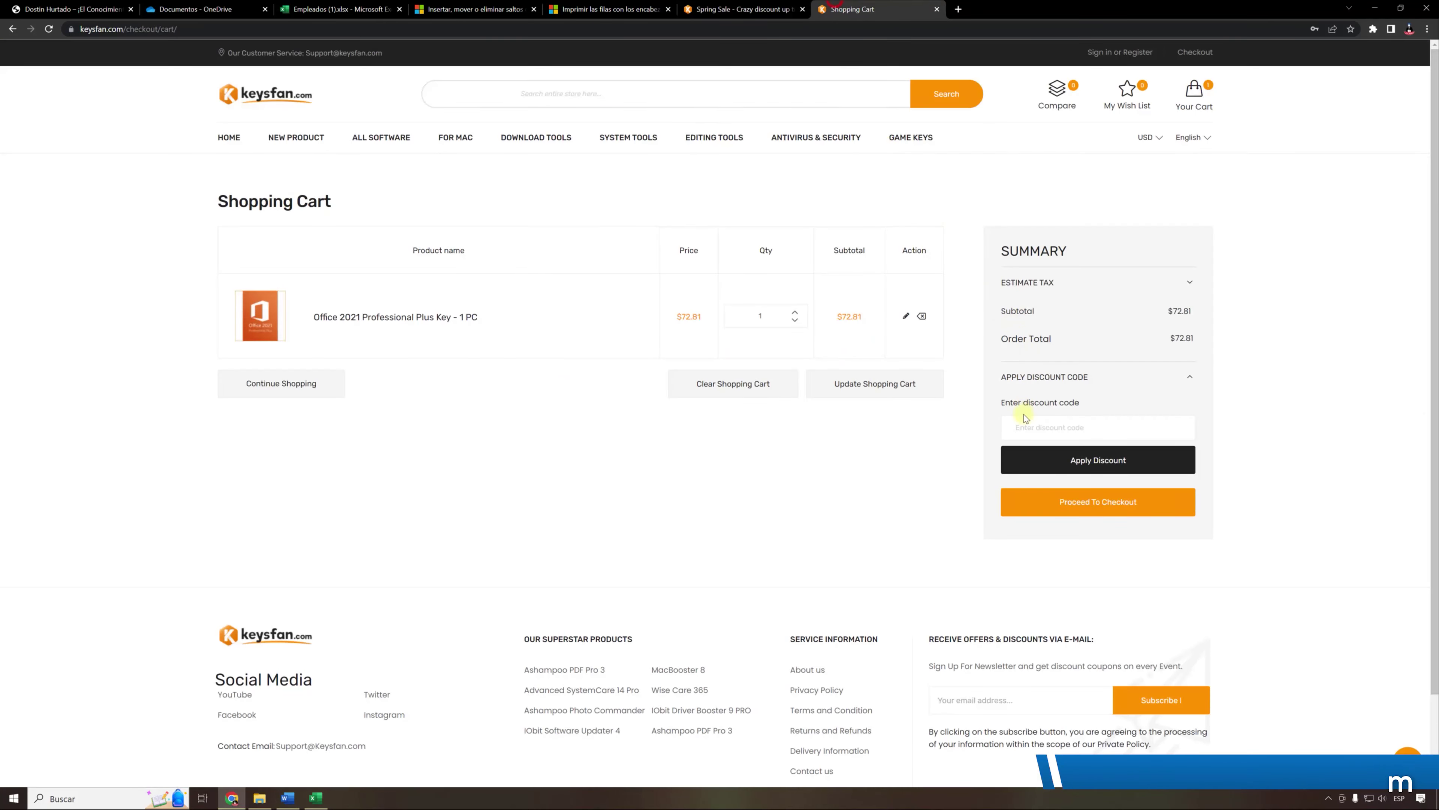
{"action": "left_click", "coordinate": [1023, 426]}
{"action": "right_click", "coordinate": [1028, 423]}
{"action": "left_click", "coordinate": [1065, 511]}
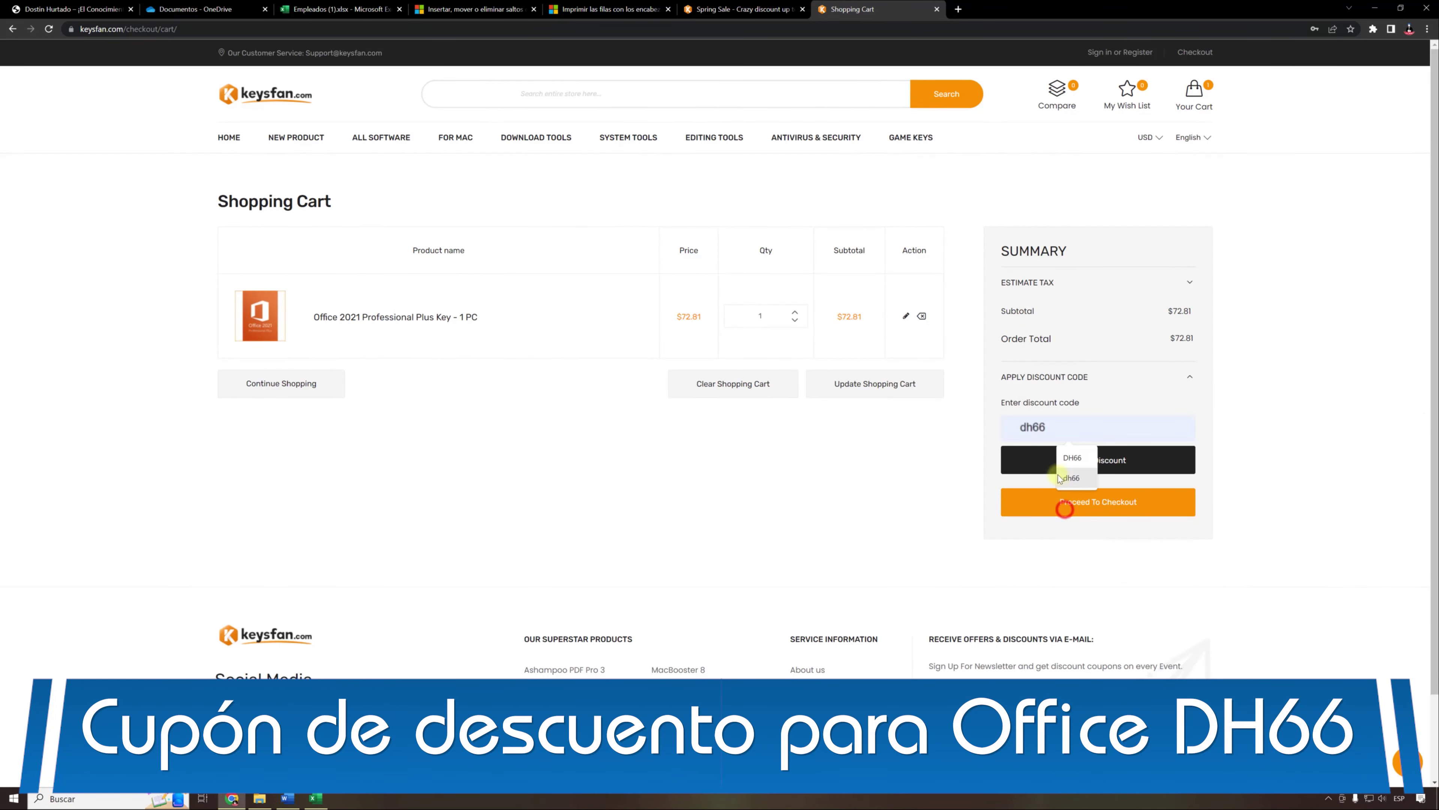
Apply the DH66 discount, bringing the total to $24.76, and proceed to checkout
{"action": "left_click", "coordinate": [1037, 464]}
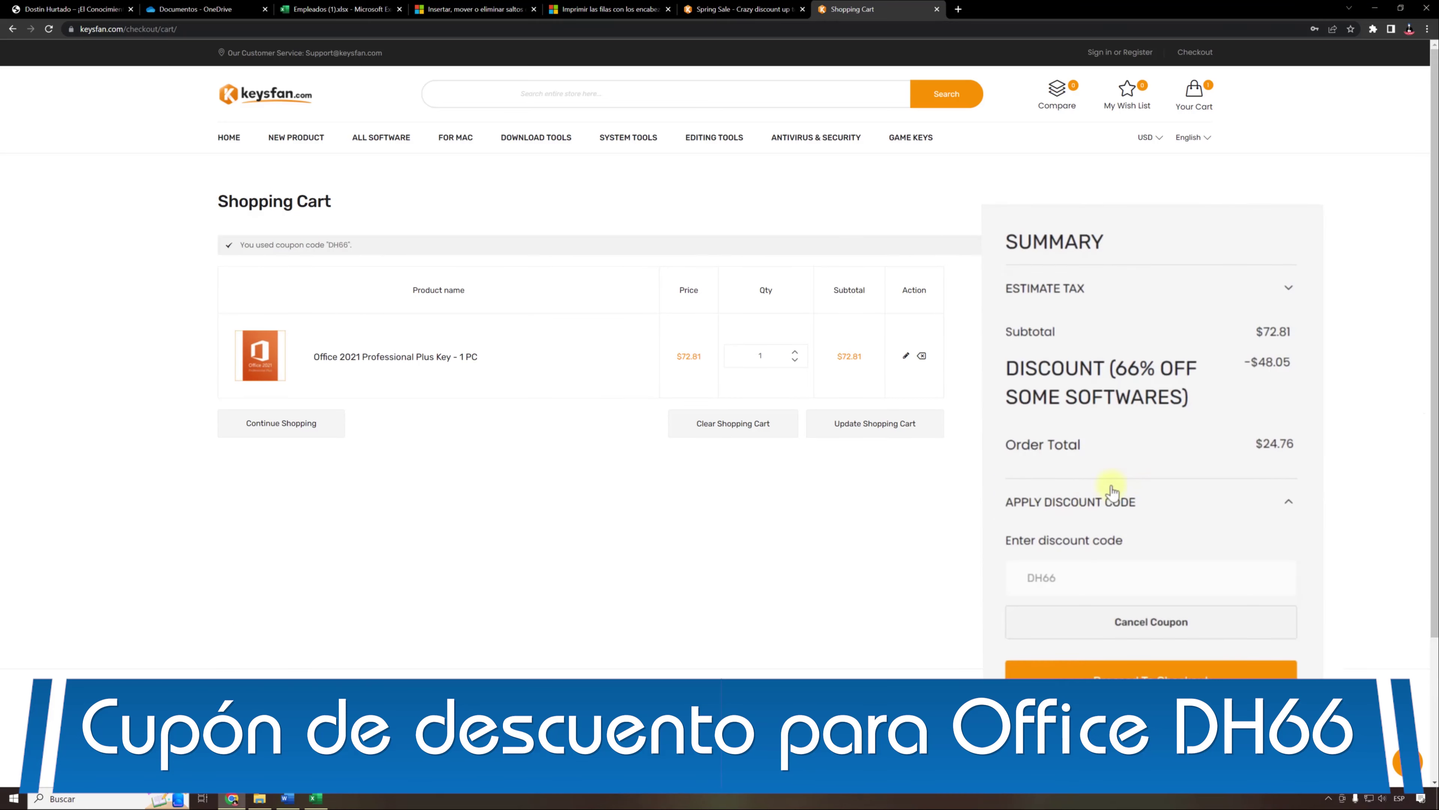
{"action": "left_click_drag", "start_coordinate": [1251, 442], "coordinate": [1286, 439]}
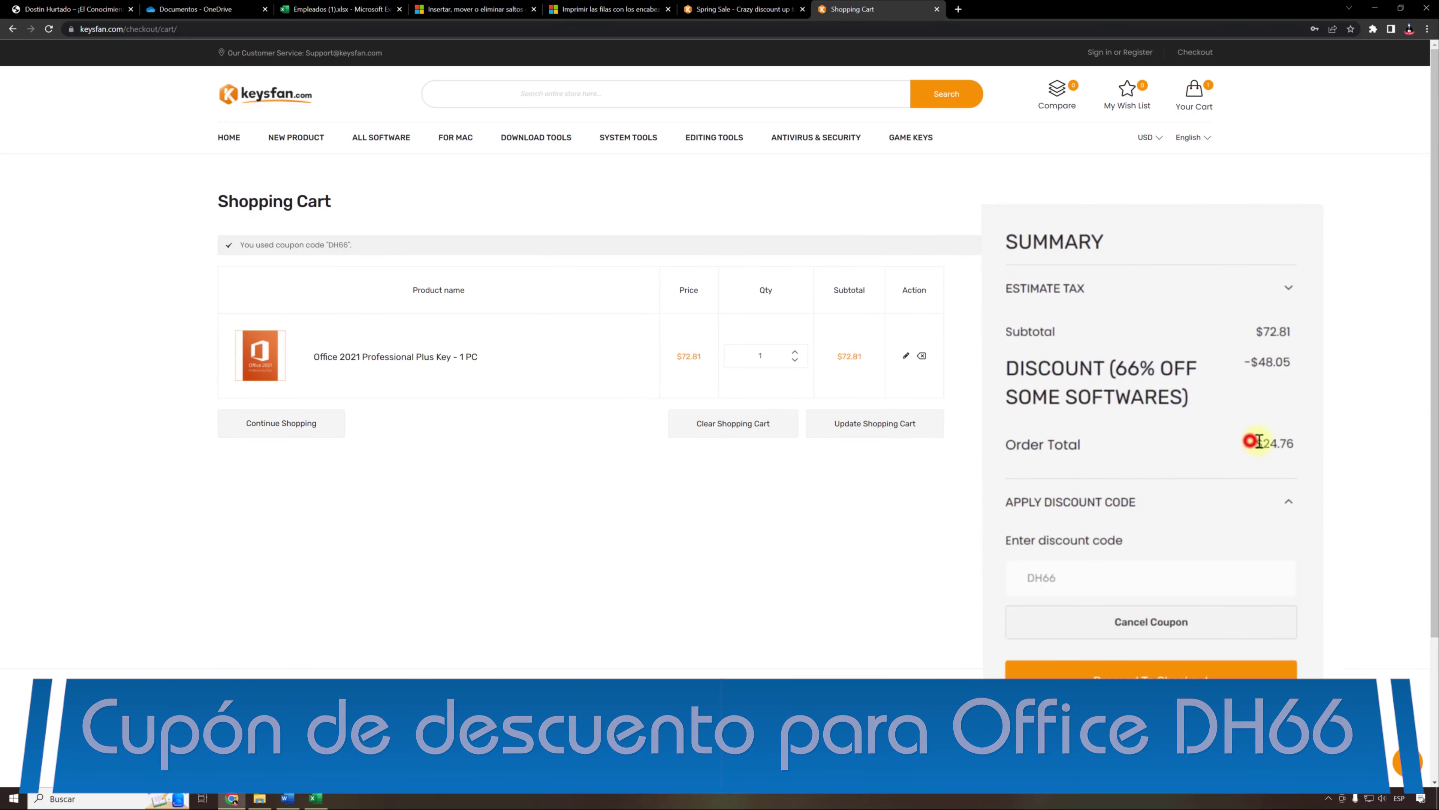
{"action": "left_click", "coordinate": [1289, 440]}
{"action": "left_click", "coordinate": [1172, 679]}
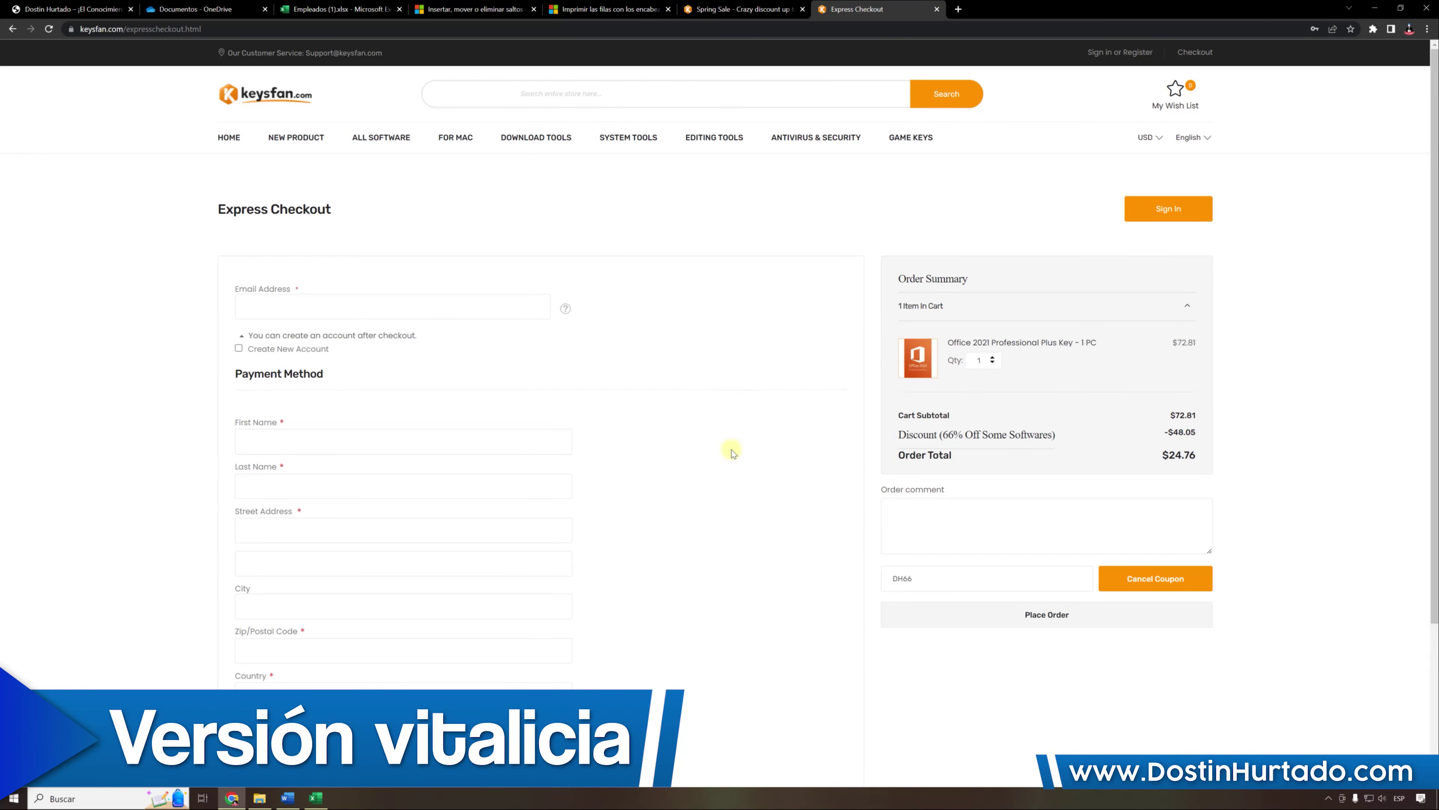
Choose CDZEPay as the payment method, then go back to the Empleados print preview
{"action": "scroll", "coordinate": [666, 418], "scroll_direction": "down", "scroll_amount": 3}
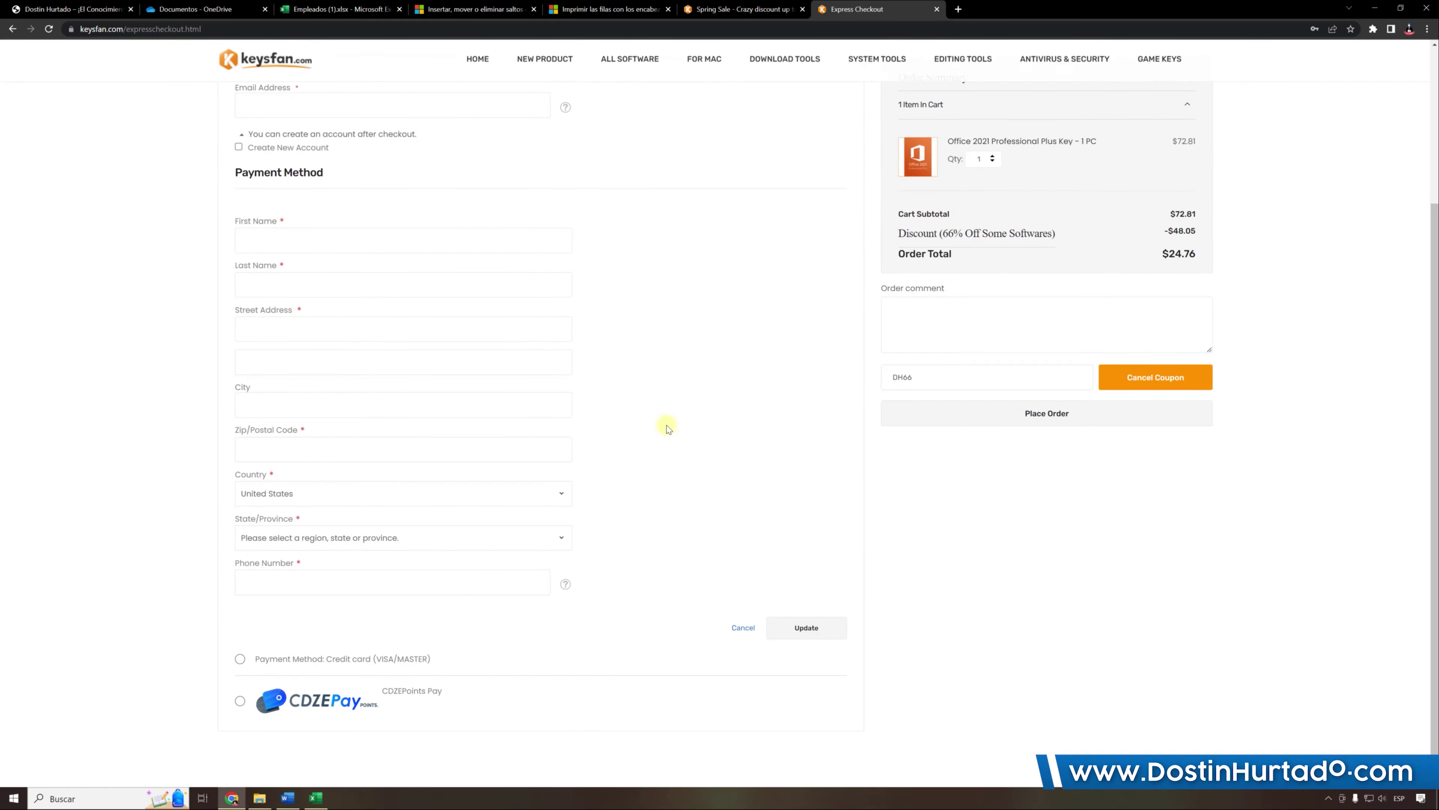
{"action": "left_click", "coordinate": [241, 703]}
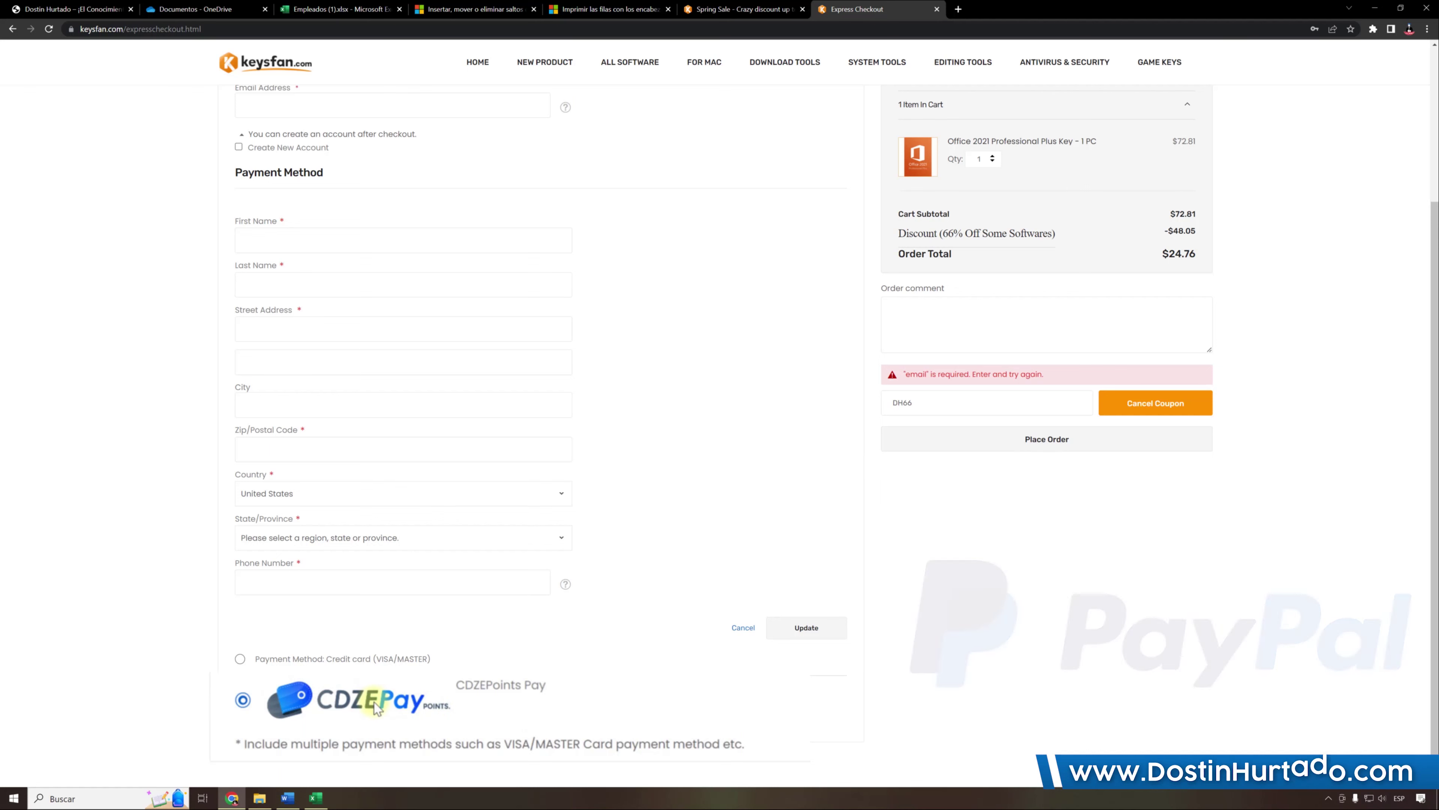
{"action": "left_click", "coordinate": [712, 5]}
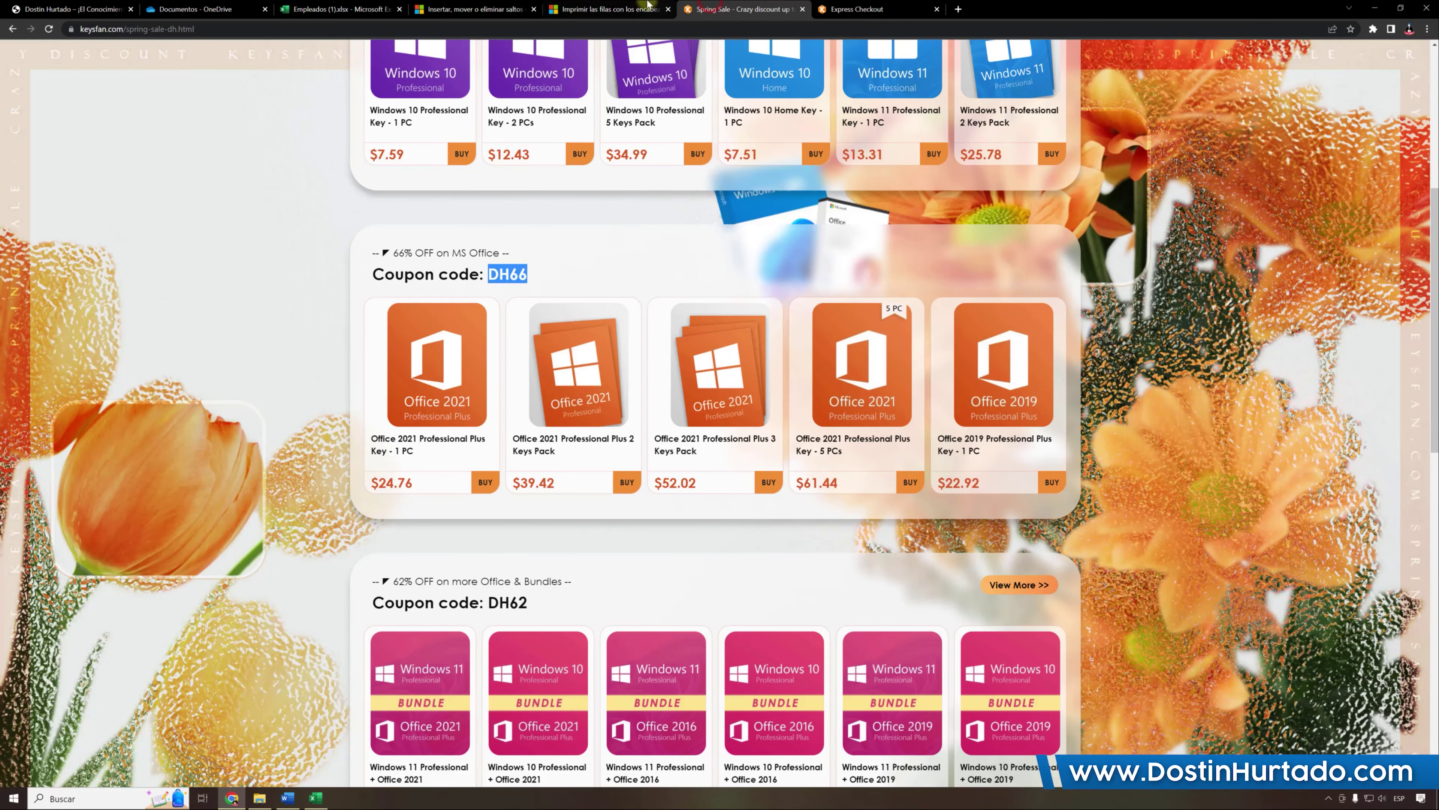
{"action": "left_click", "coordinate": [338, 7]}
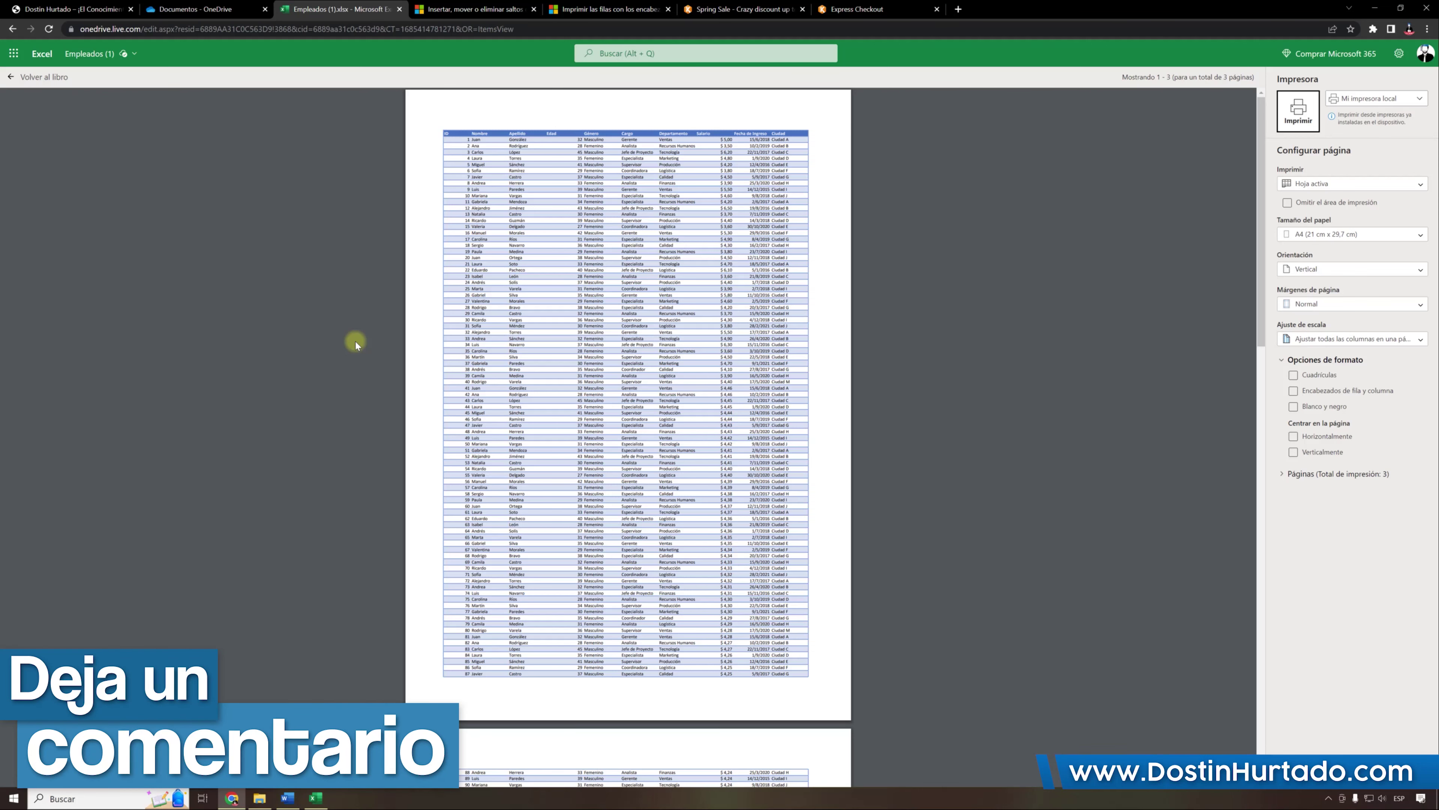
Confirm the Empleados print preview fits all columns across 3 pages
{"action": "left_click", "coordinate": [287, 797]}
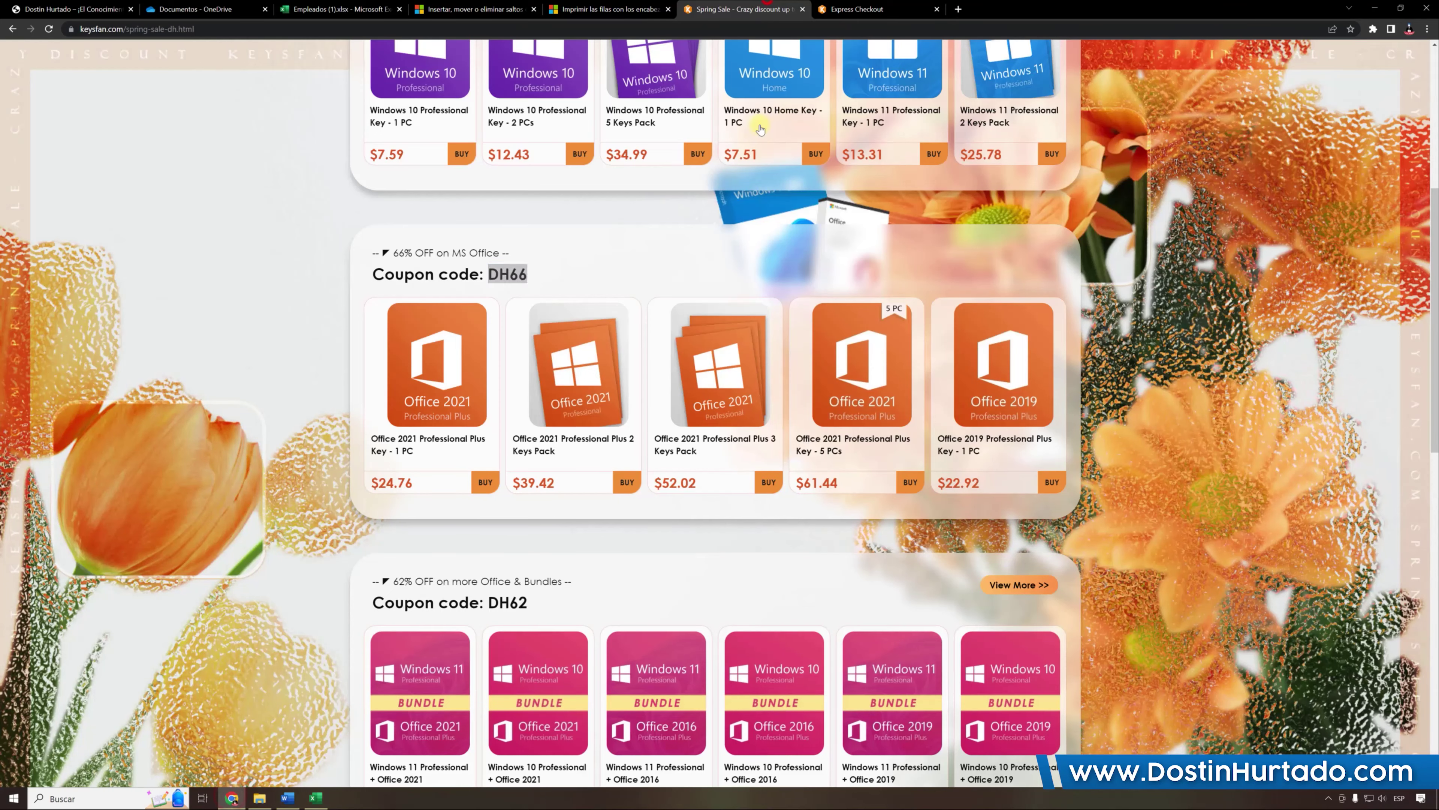
{"action": "scroll", "coordinate": [555, 508], "scroll_direction": "up", "scroll_amount": 7}
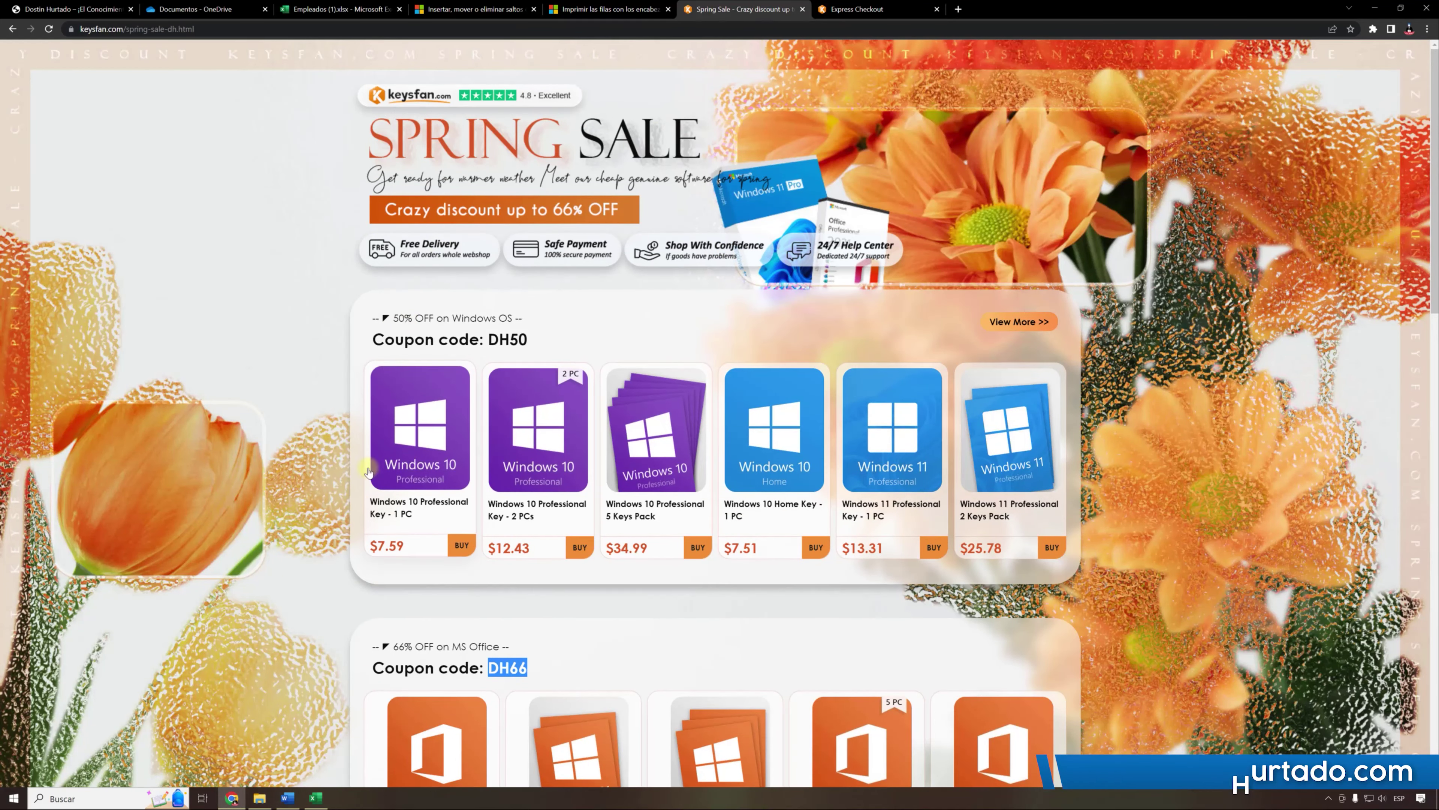